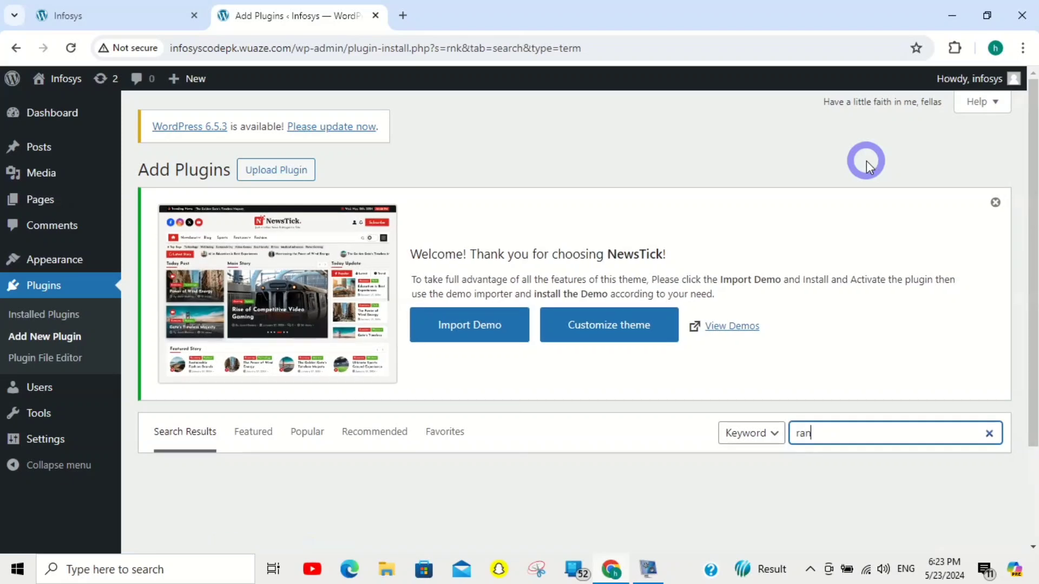
Install and activate the Rank Math SEO plugin from the results of the "rank" plugin search
drag(1033, 136, 1038, 209)
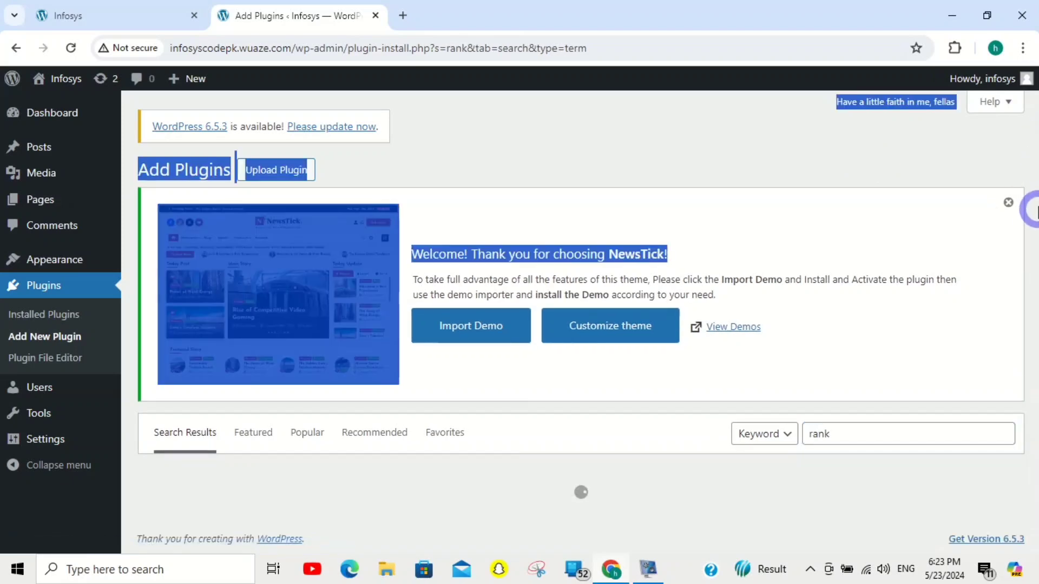
click(976, 168)
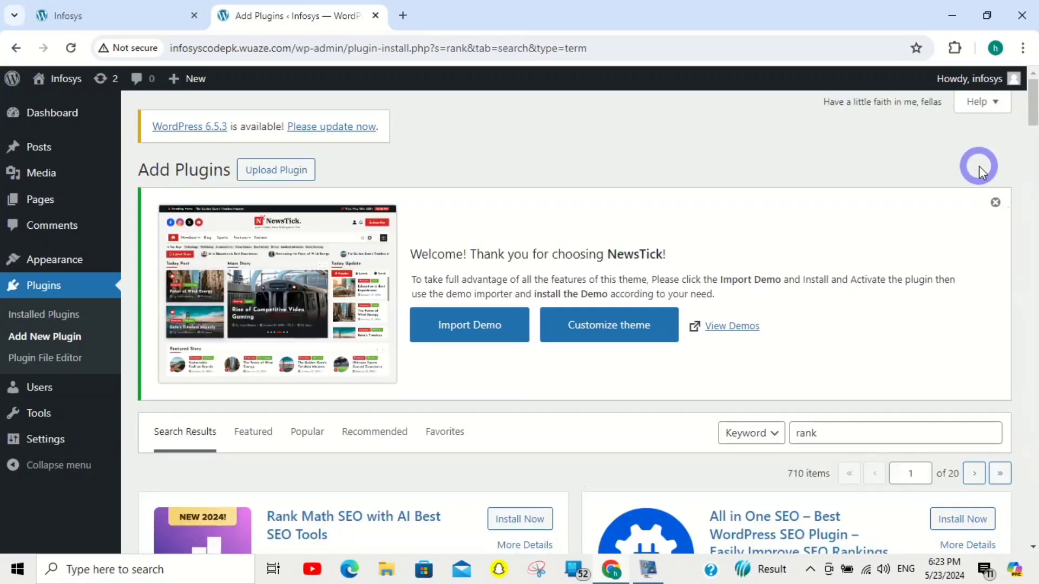
scroll(978, 167, down, 5)
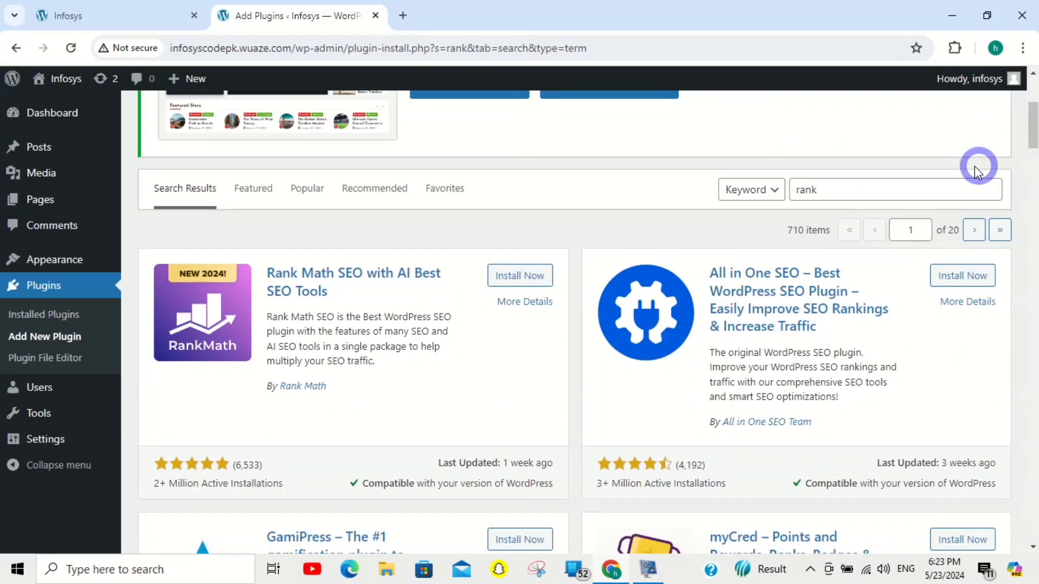
click(303, 276)
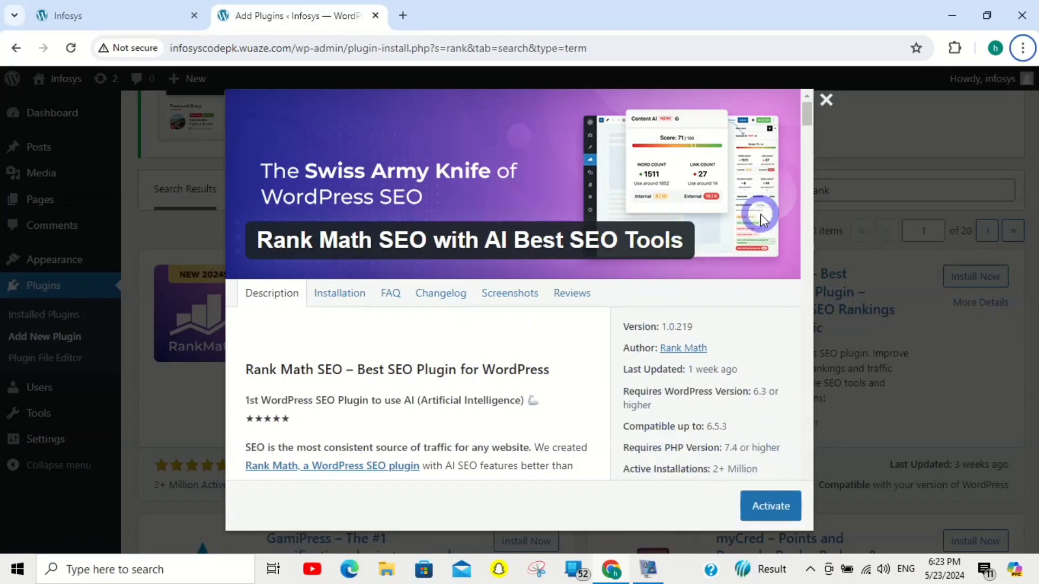
click(773, 506)
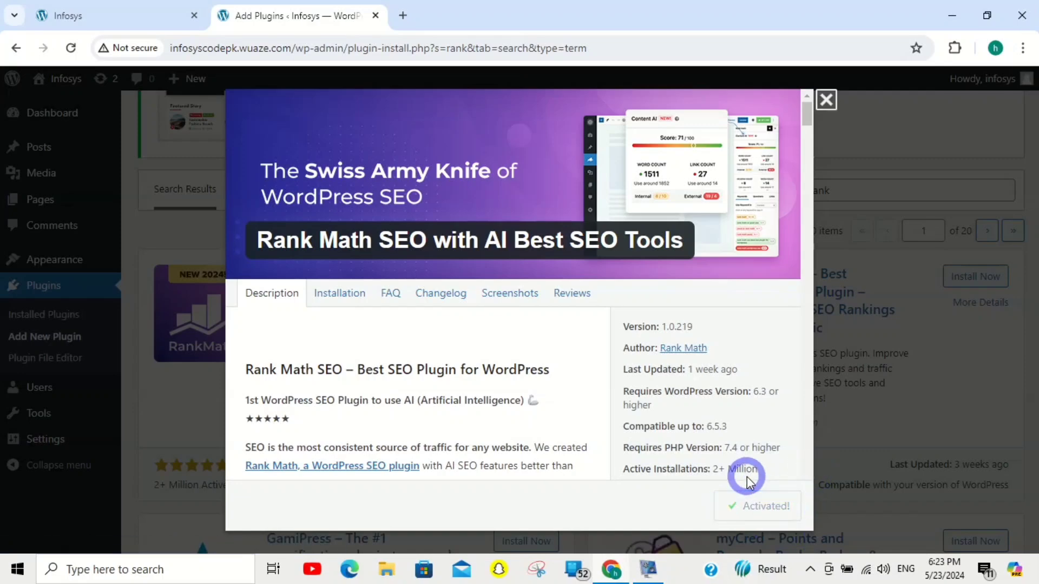
click(826, 100)
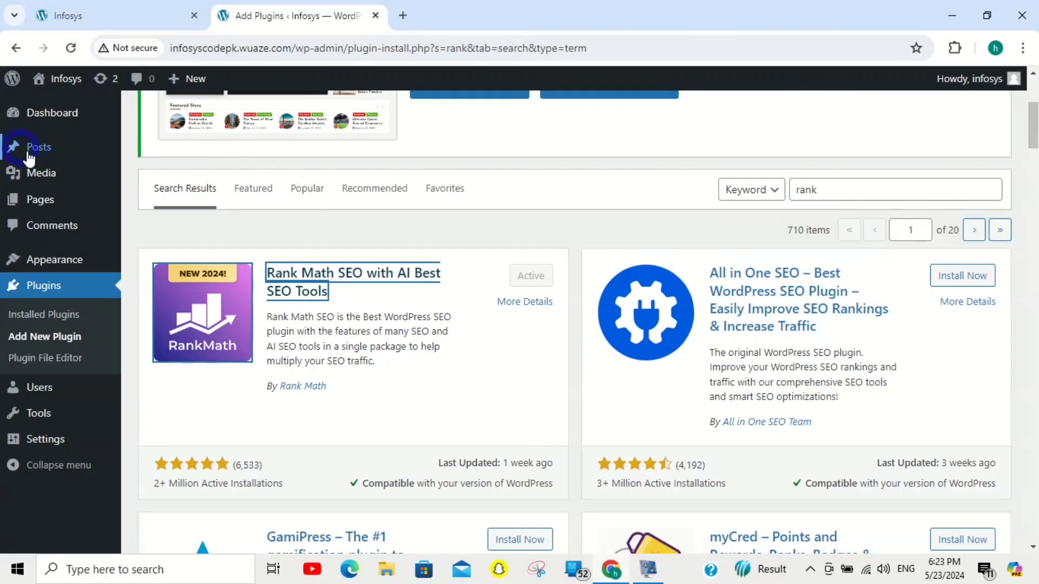
Open a new blank post to view the default block editor and dismiss the desktop notification
mouse_move(43, 158)
click(171, 170)
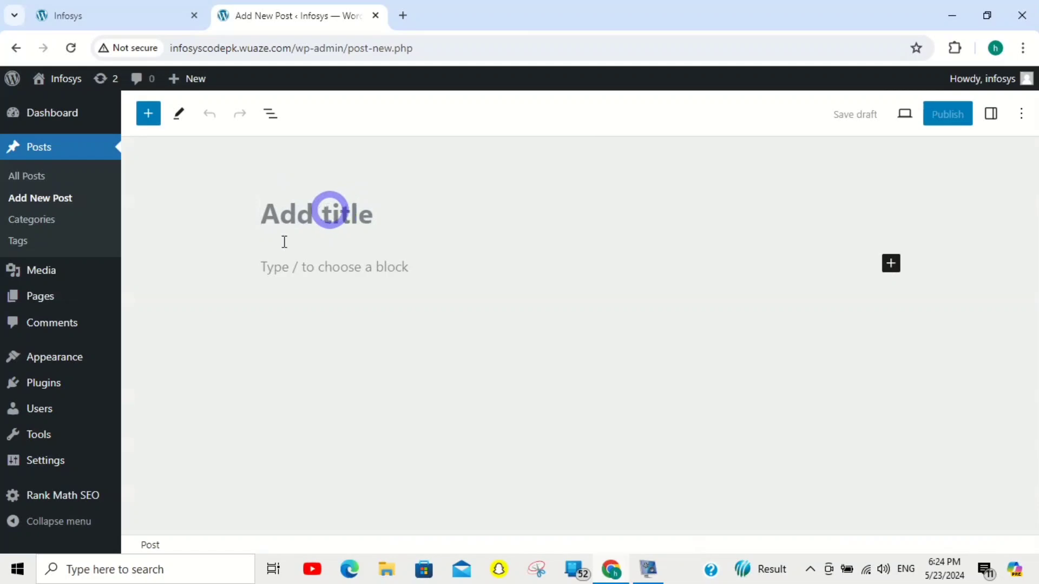
click(330, 210)
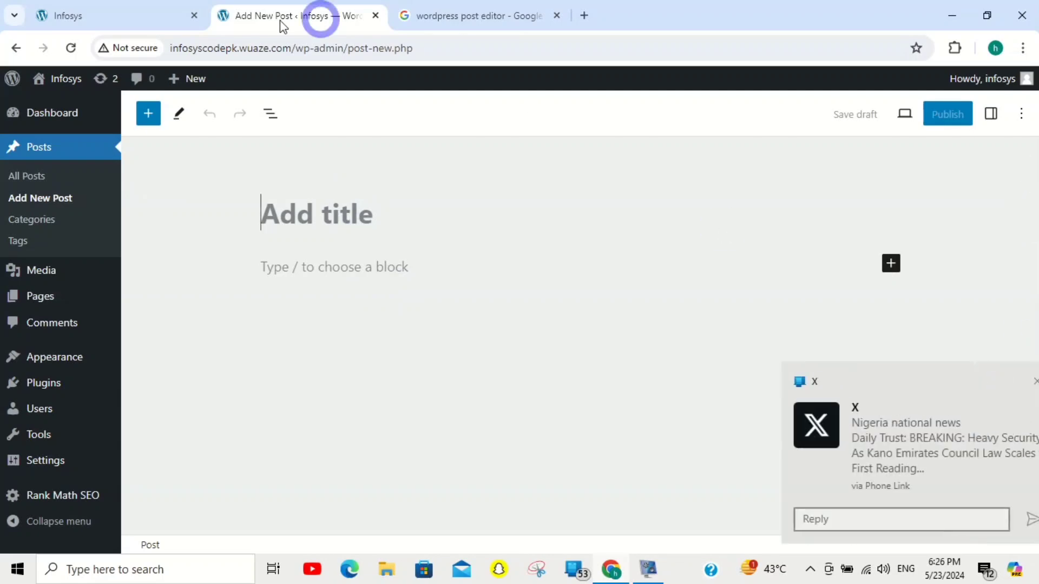
click(1005, 381)
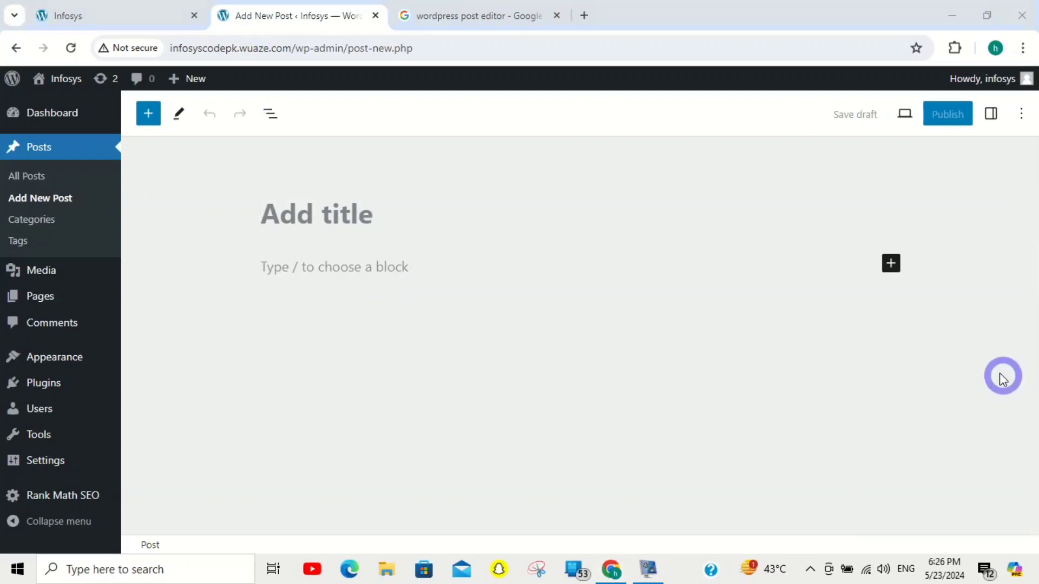
Search the plugins available to add for "classic"
click(44, 393)
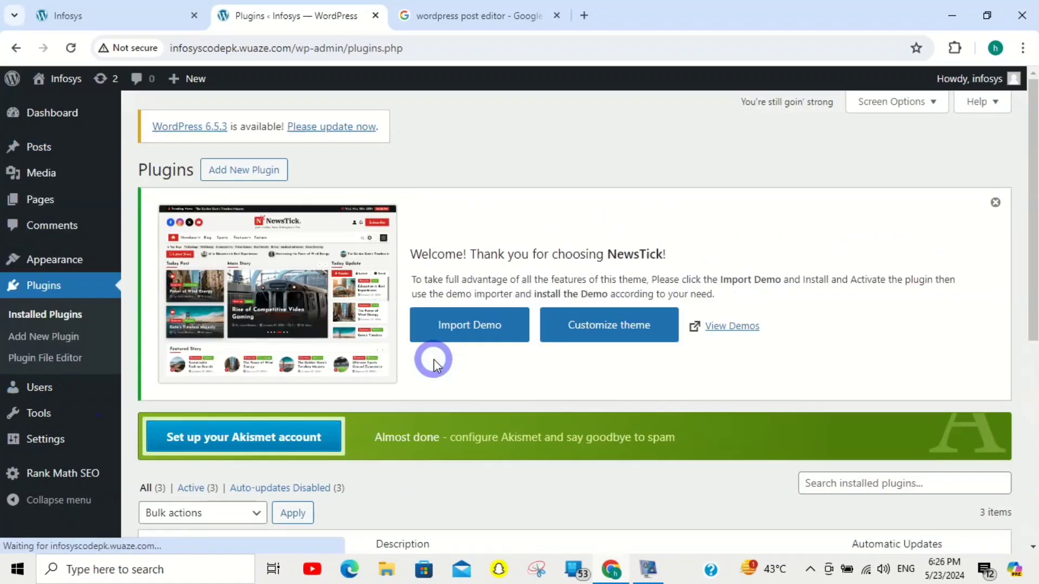
scroll(1030, 211, down, 4)
scroll(1030, 211, up, 5)
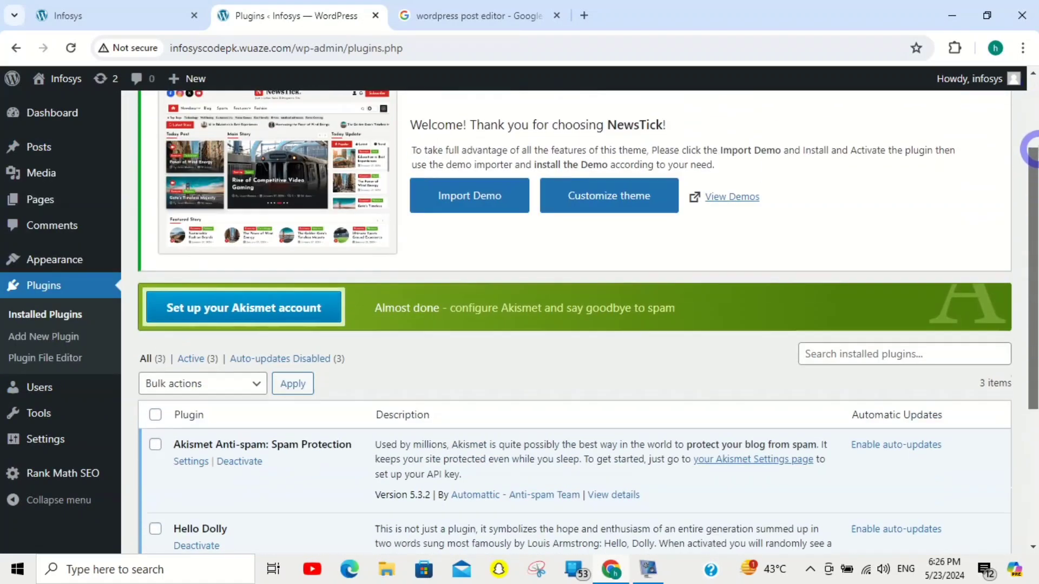
click(275, 171)
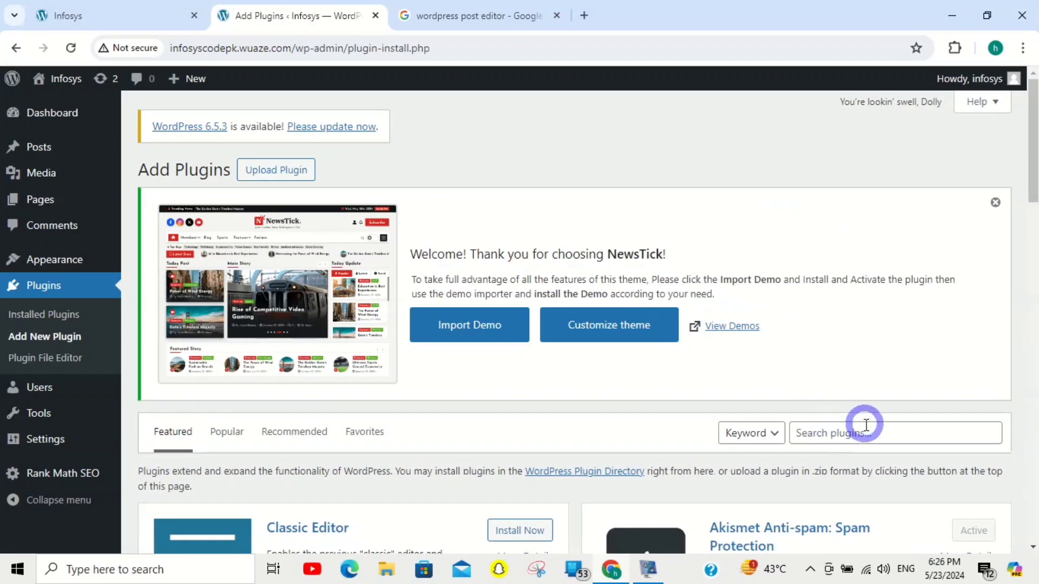
click(867, 428)
text(classic)
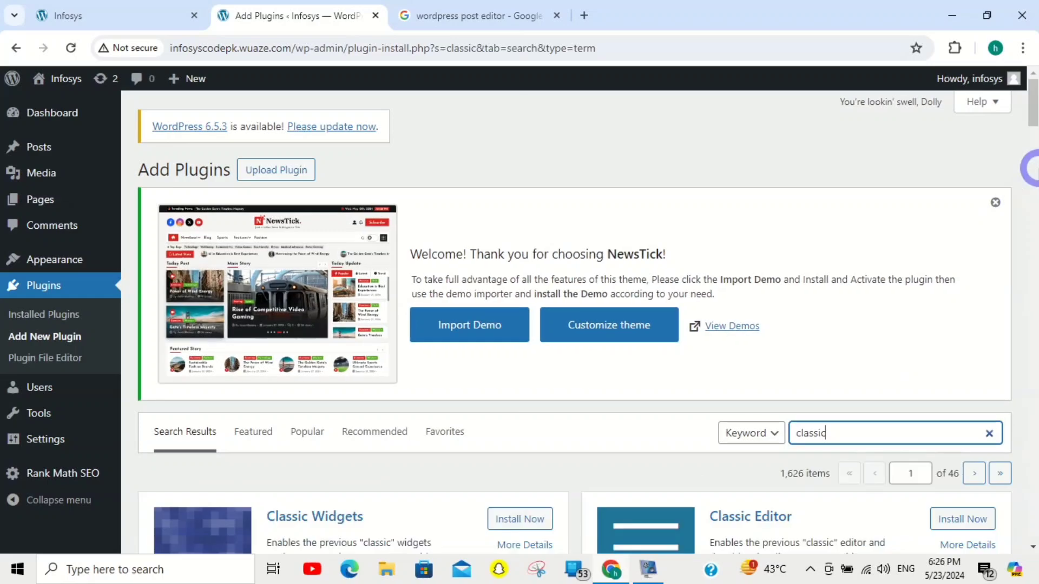
Install and activate the Classic Editor plugin by WordPress Contributors
scroll(1034, 118, down, 5)
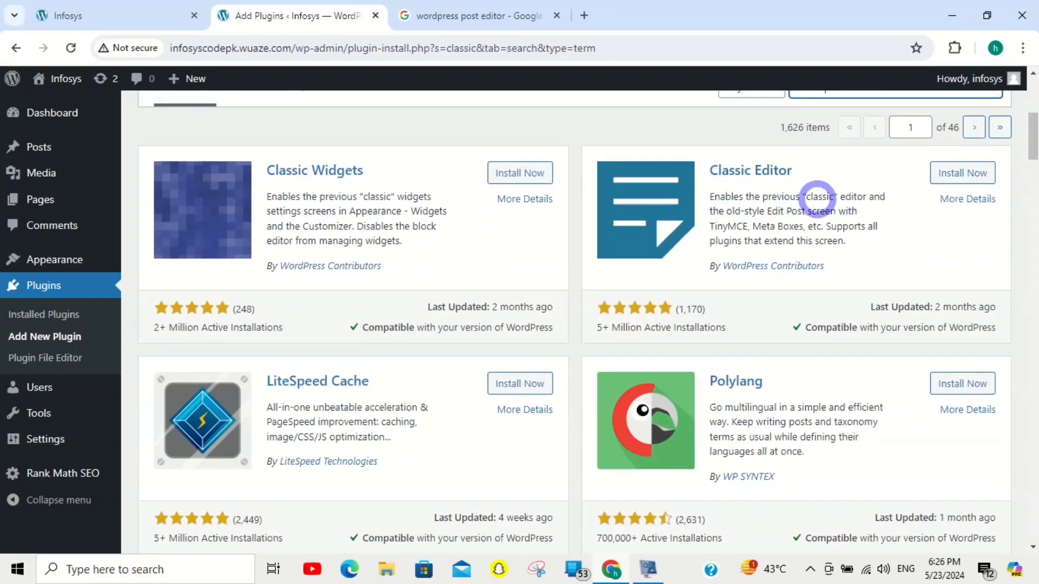
click(943, 178)
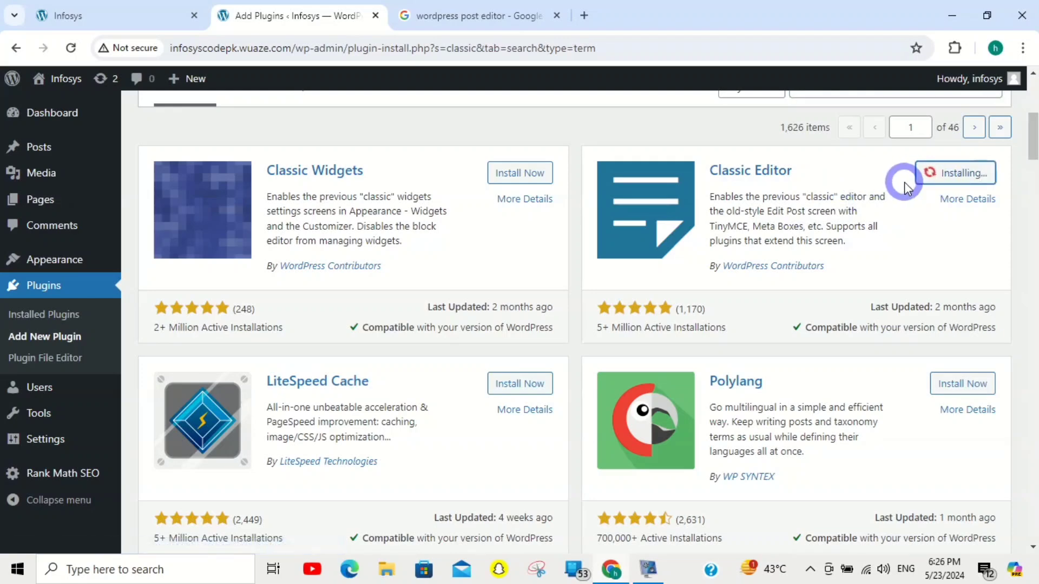
click(965, 173)
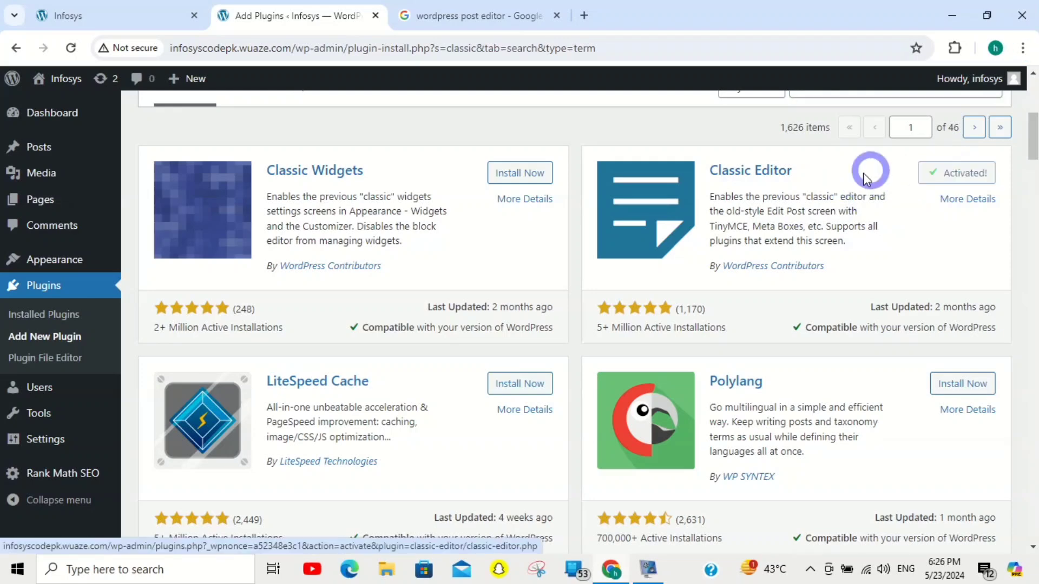
Create a new post in the classic editor and dismiss the NewsTick theme's welcome notice
click(35, 145)
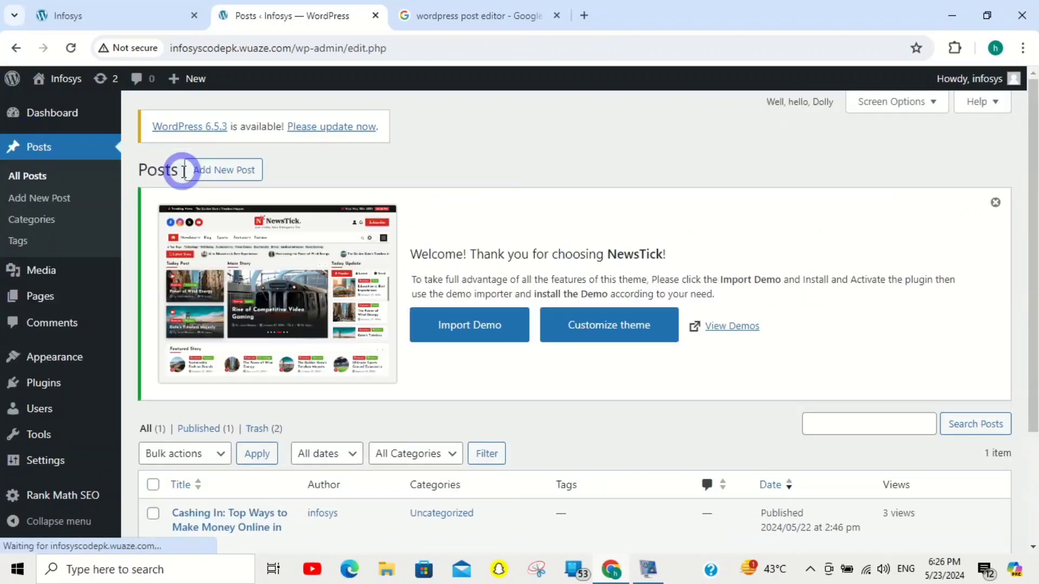
click(222, 171)
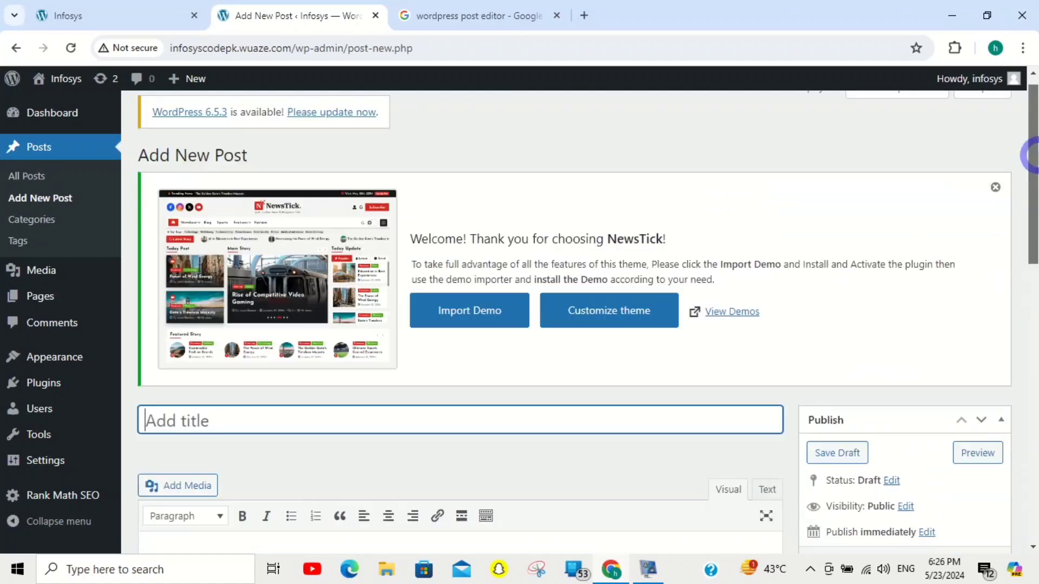
click(995, 201)
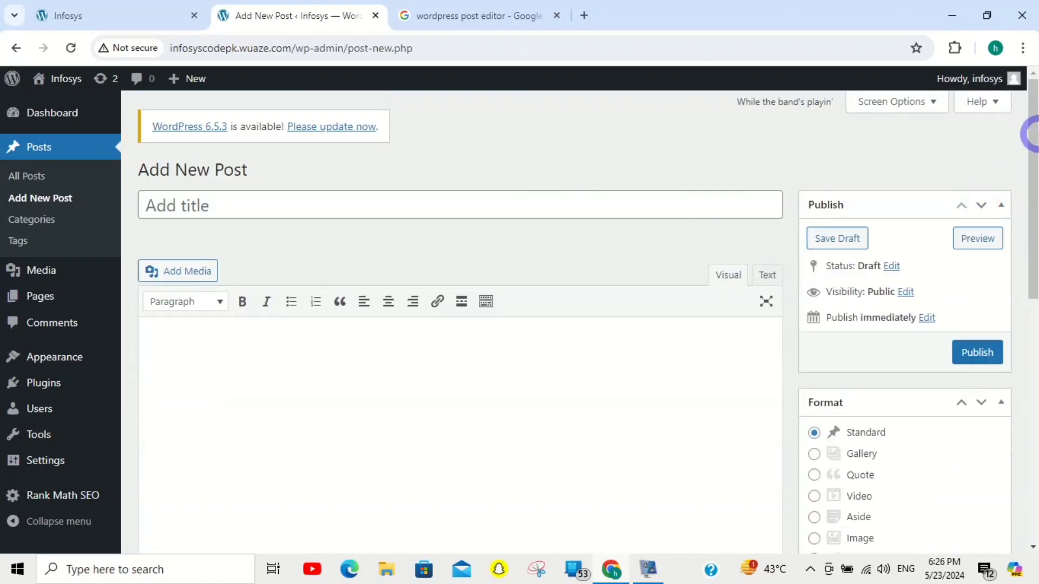
Examine the classic editor's title and content fields and its Publish, Format, Categories, Tags and Featured image sections
drag(1033, 133, 1033, 433)
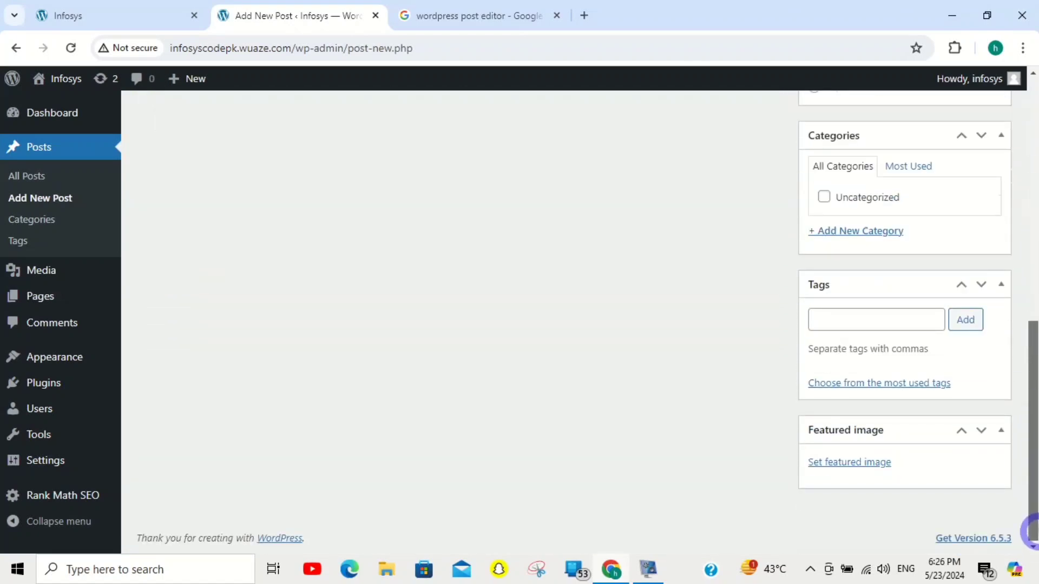
drag(1035, 532, 1034, 354)
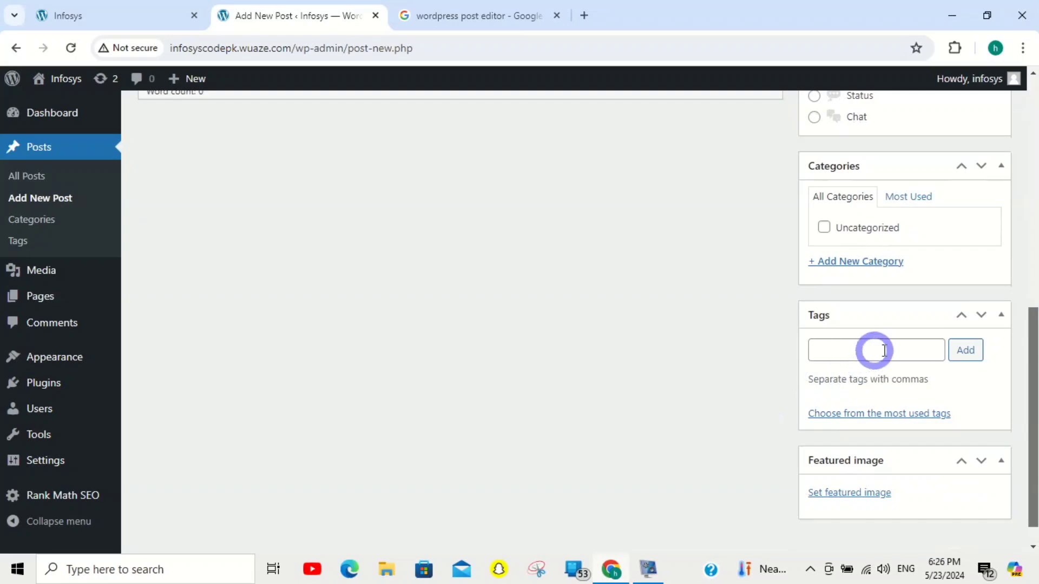
scroll(979, 303, up, 6)
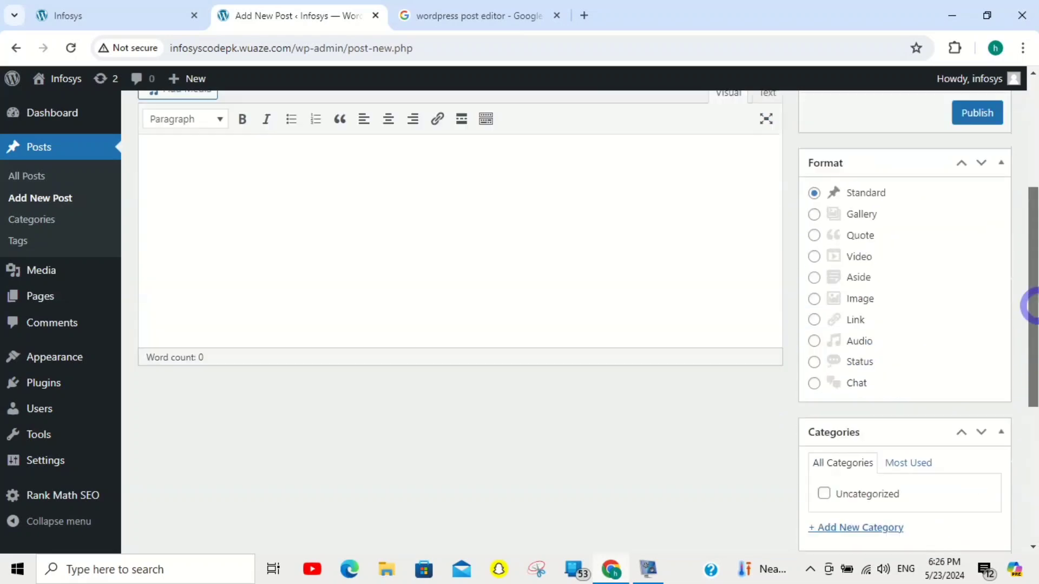
drag(1032, 312, 1031, 227)
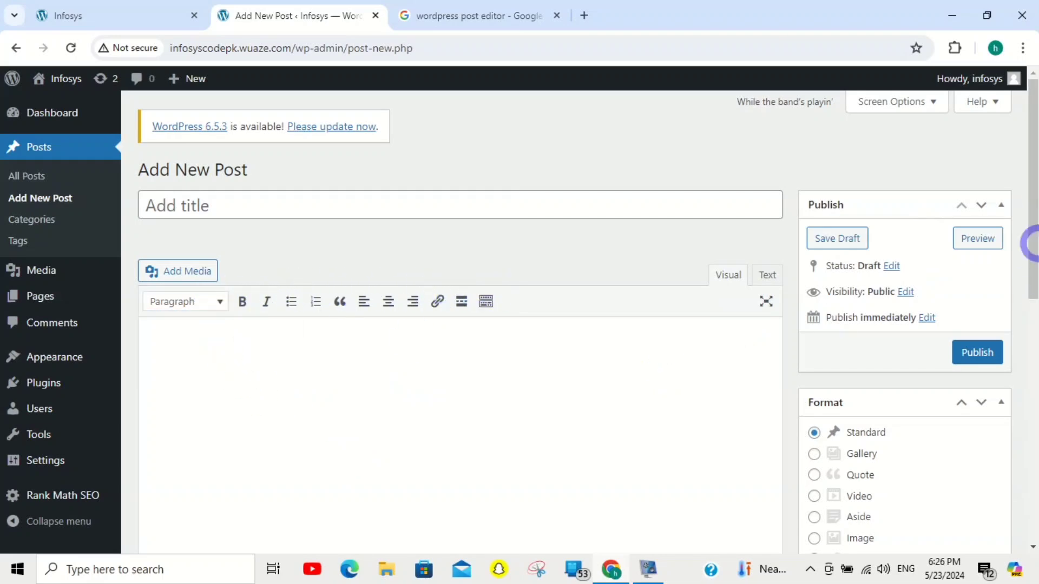
drag(1032, 245, 1031, 130)
click(501, 441)
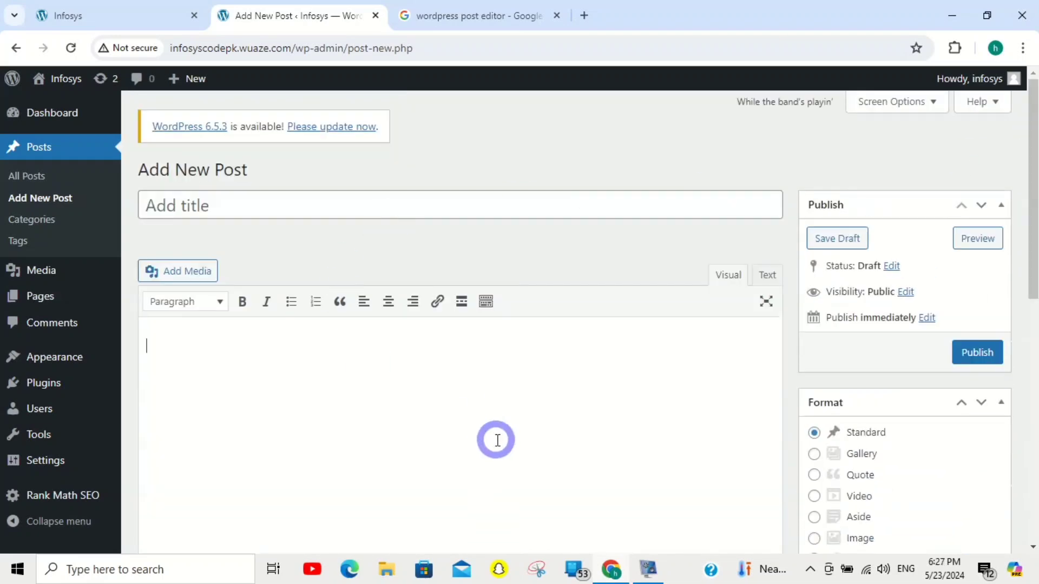
click(401, 216)
click(366, 423)
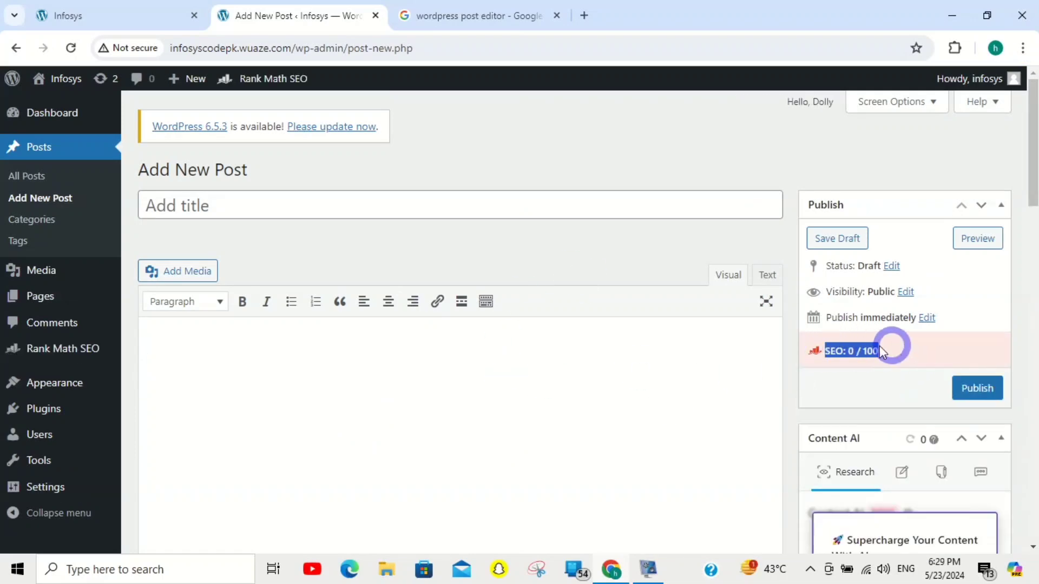
Examine the new post's Rank Math SEO score, Focus Keyword field and Basic SEO checklist items
drag(1030, 120, 1033, 294)
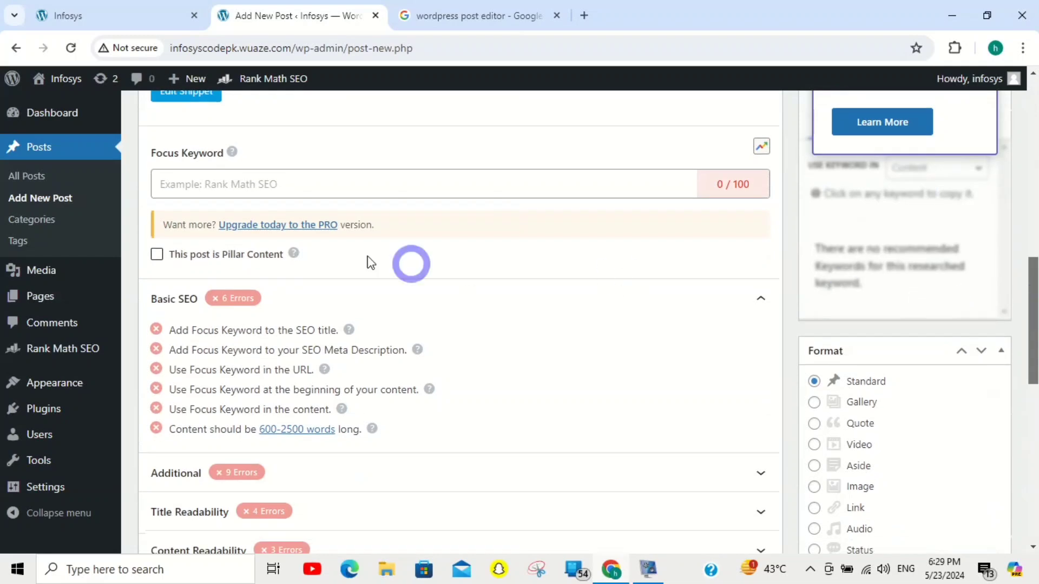
drag(173, 325, 343, 329)
drag(171, 344, 272, 343)
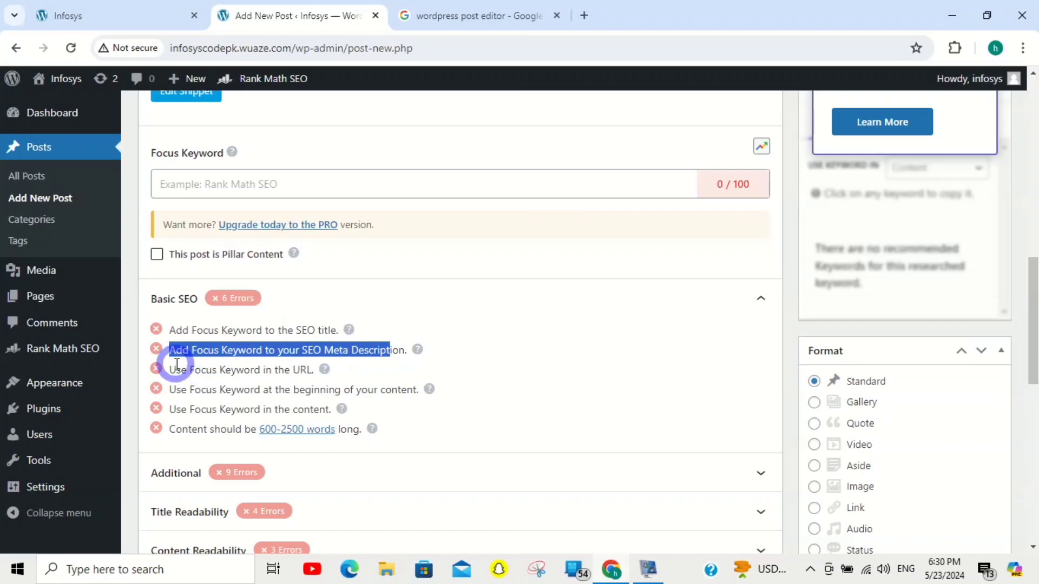
drag(173, 363, 299, 369)
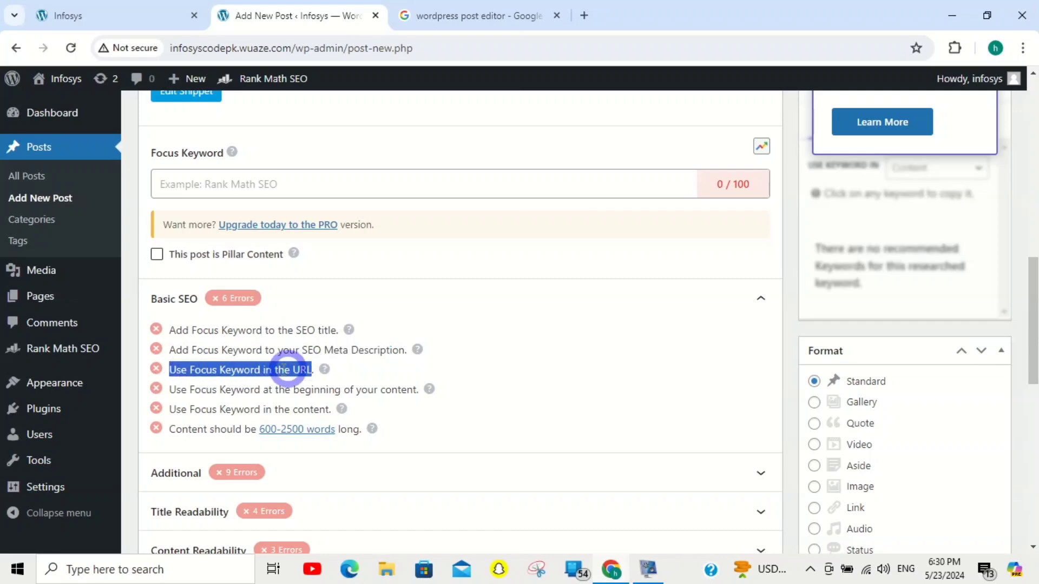
drag(176, 390, 388, 387)
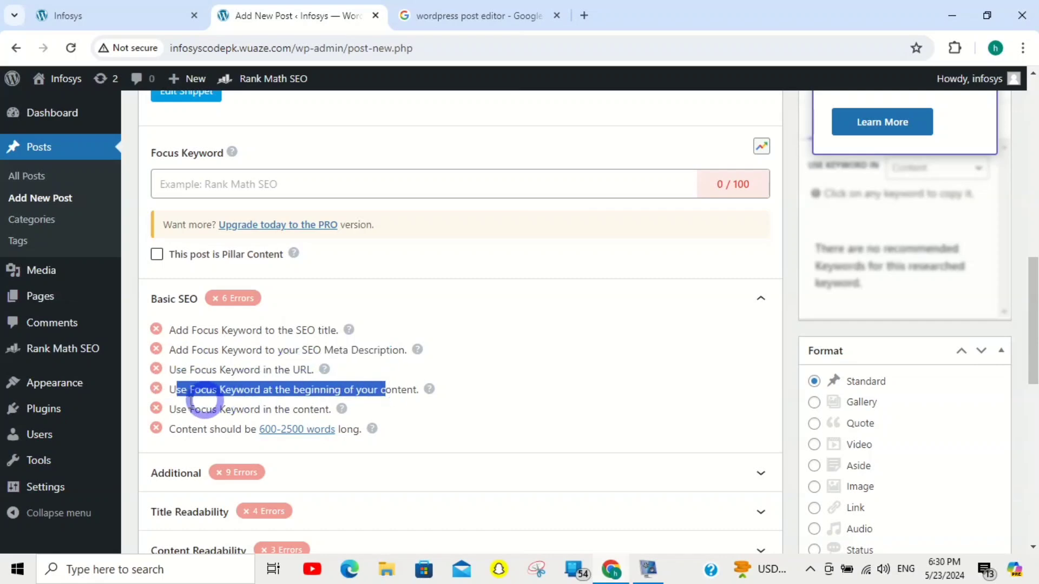
drag(176, 402, 311, 408)
click(592, 378)
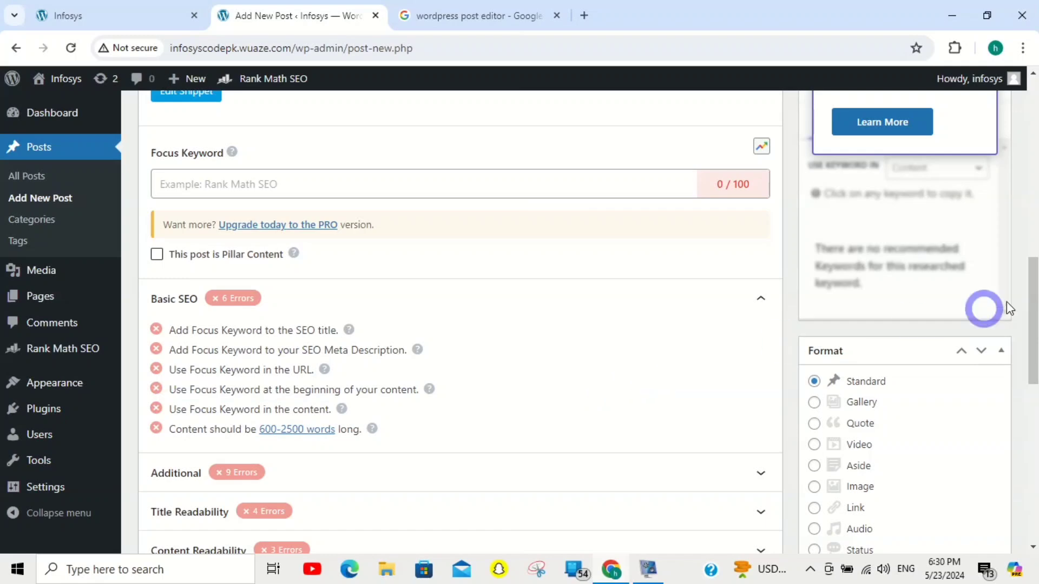
drag(1030, 305, 1031, 103)
click(257, 242)
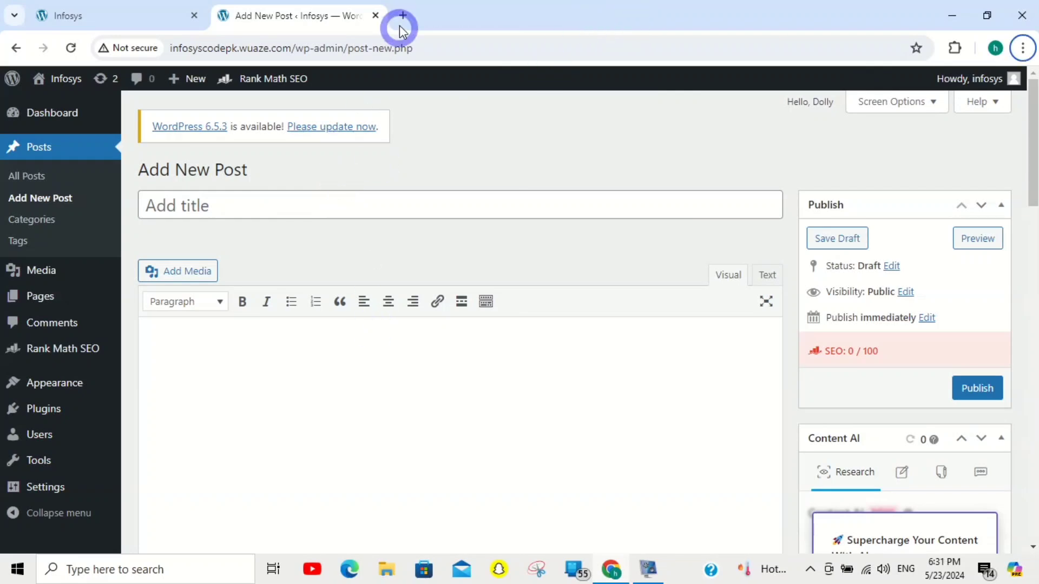
Search the web for ChatGPT in a new browser tab and open its chat page ready for a message
click(401, 17)
text(chat)
key(Return)
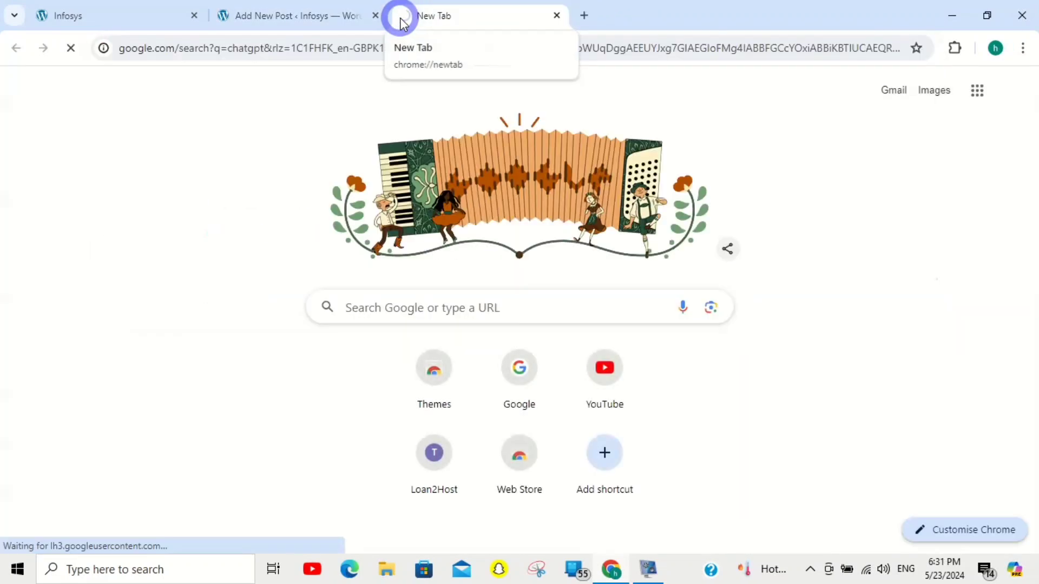
click(106, 303)
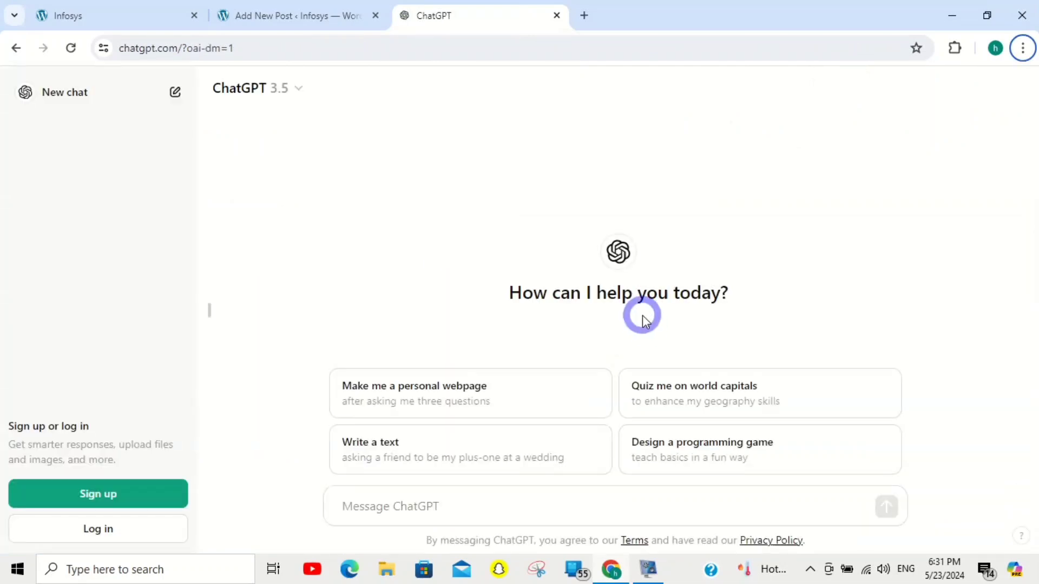
click(568, 503)
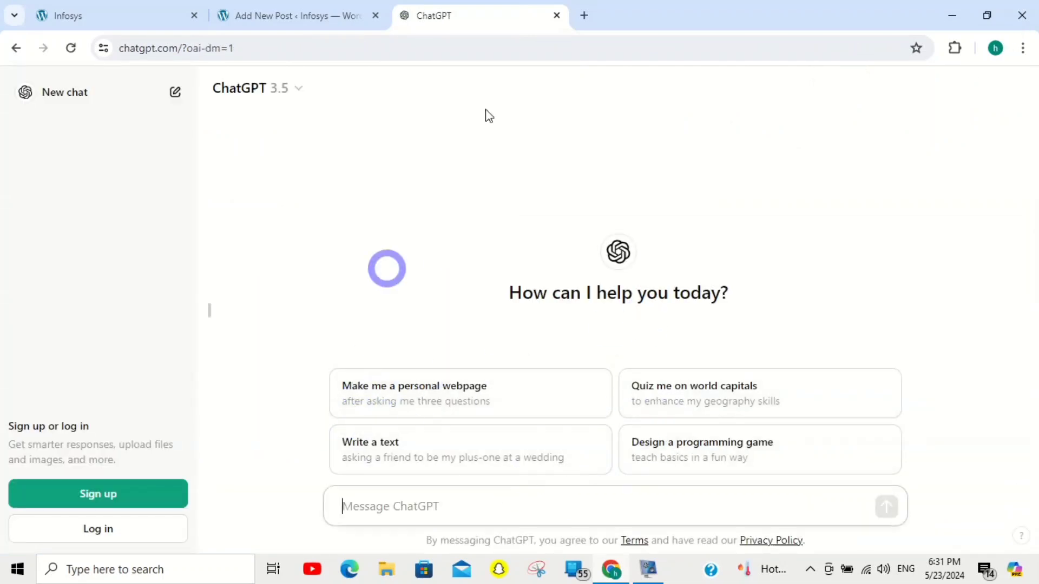
Search the web for aiprm in a new tab and add the AIPRM for ChatGPT extension from the Chrome Web Store
click(582, 12)
text(aiprm)
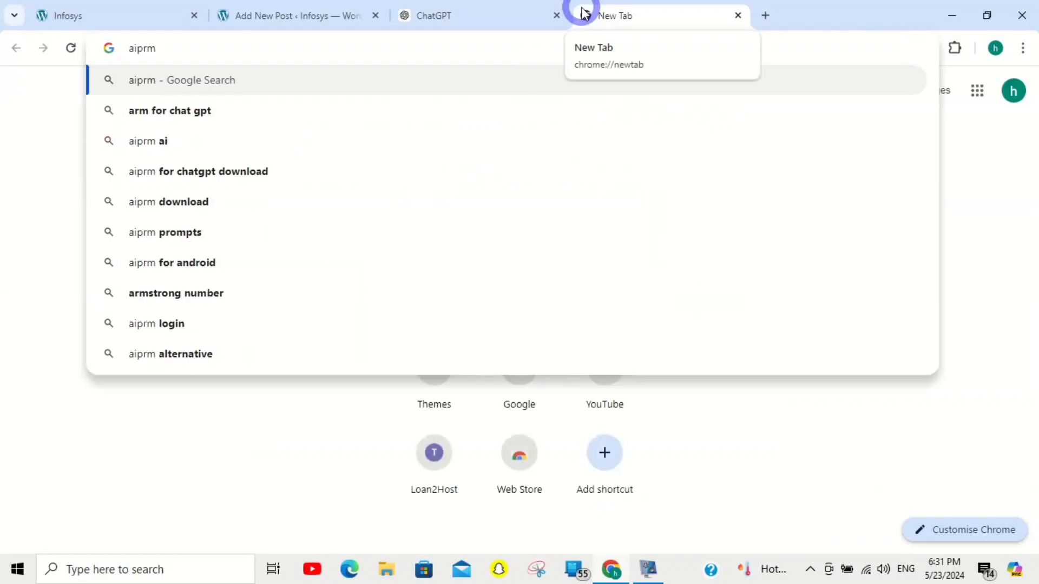
key(Return)
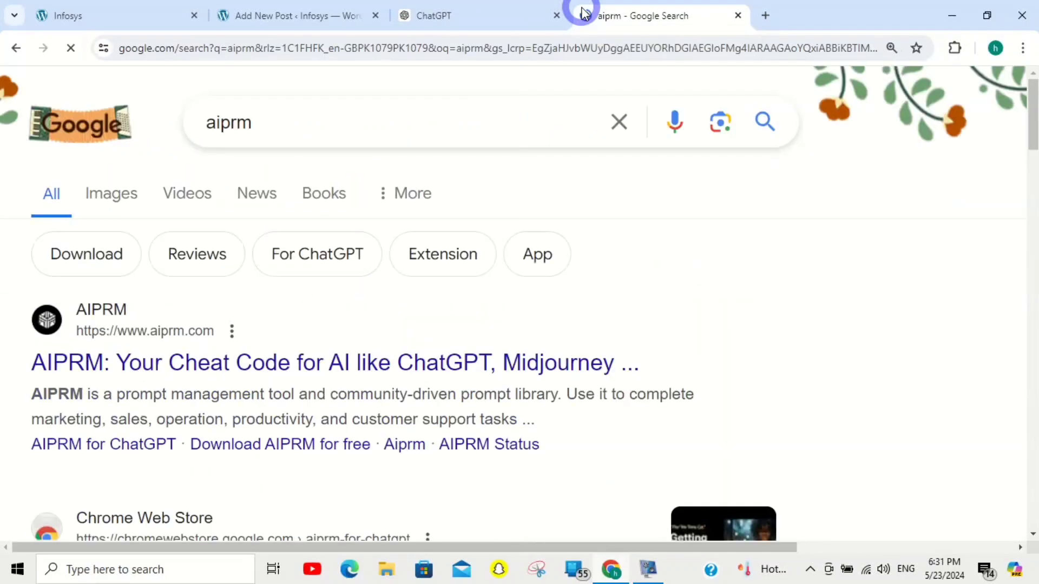
scroll(1016, 158, down, 4)
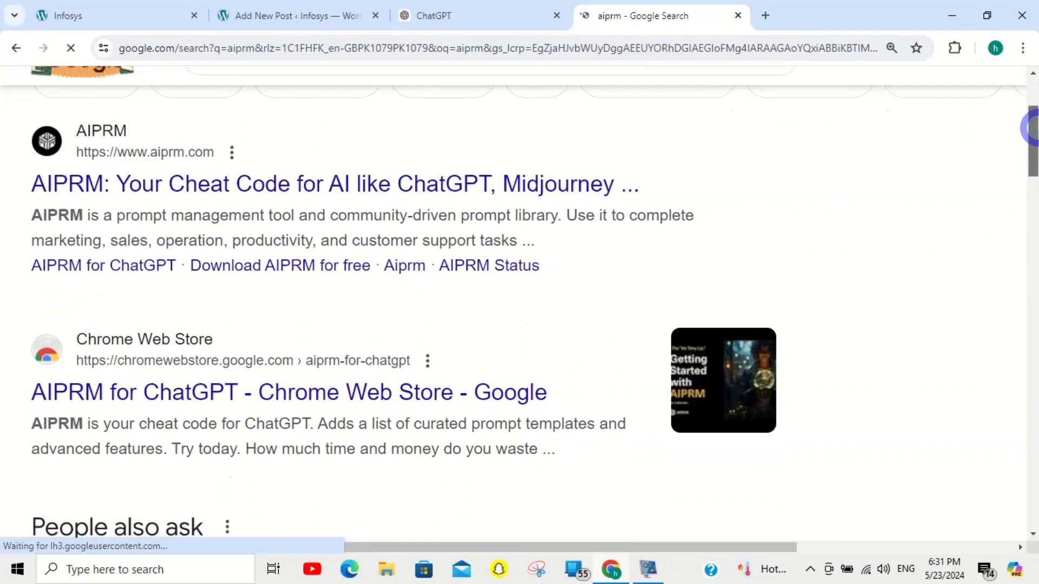
click(77, 329)
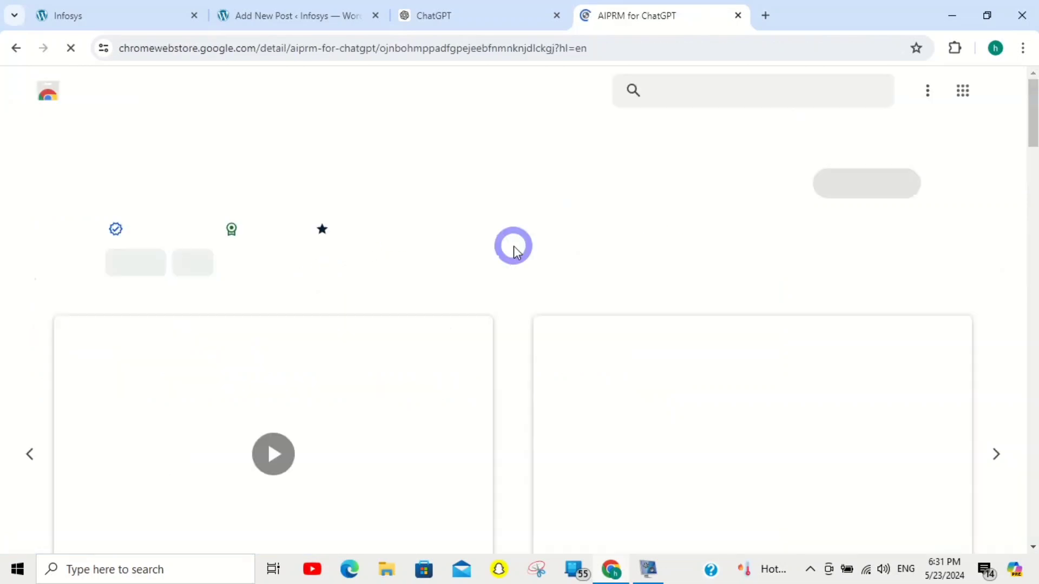
click(865, 184)
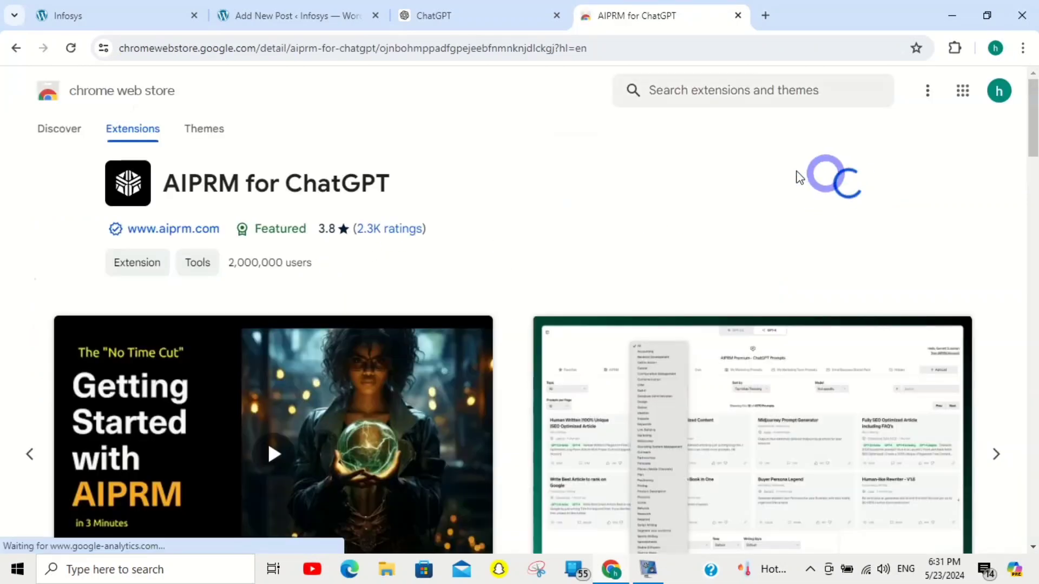
click(573, 190)
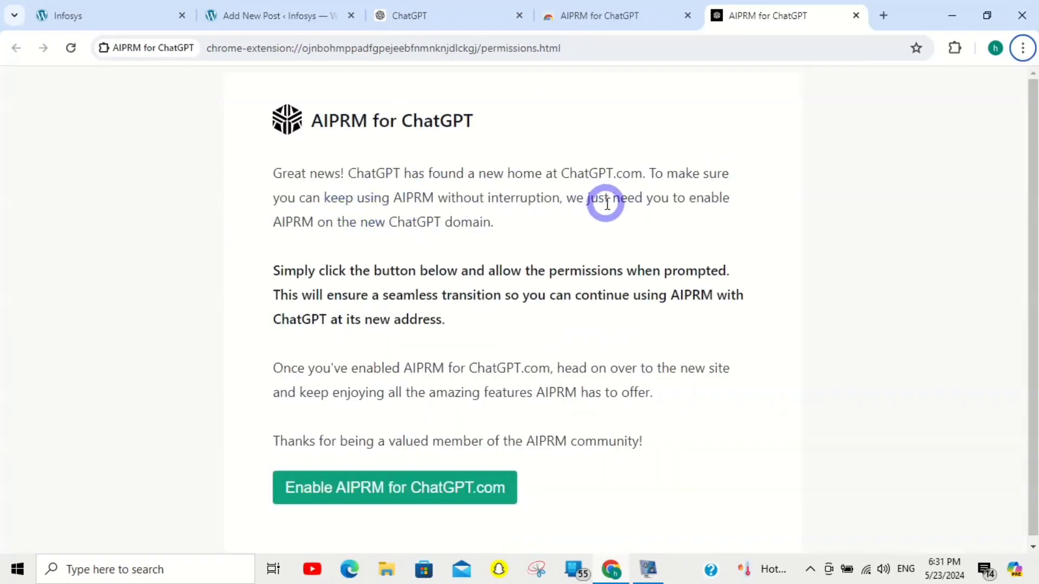
Enable AIPRM for ChatGPT.com, allow the additional permissions it requests, and reload the ChatGPT page
click(421, 484)
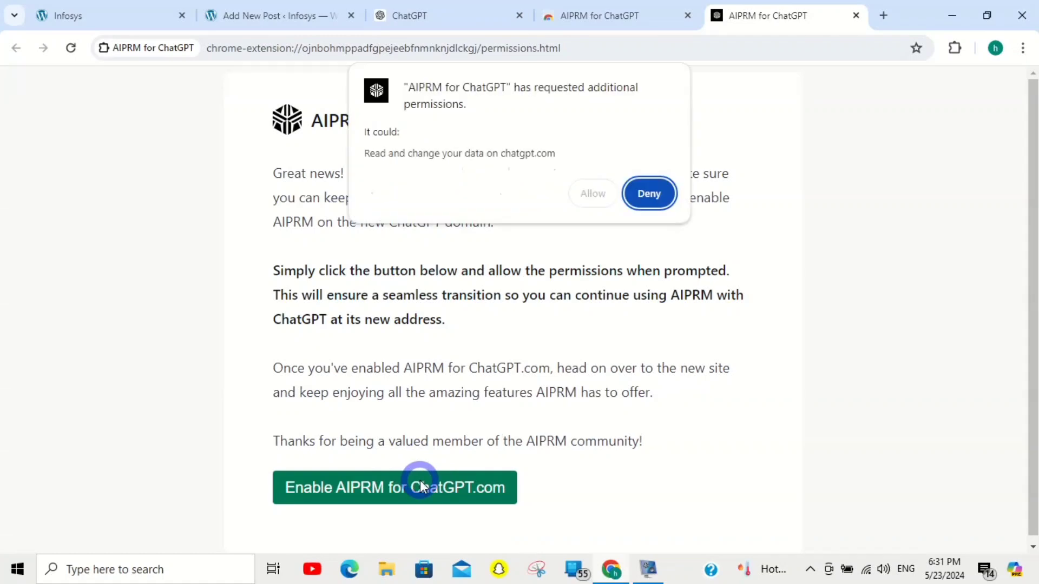
click(603, 200)
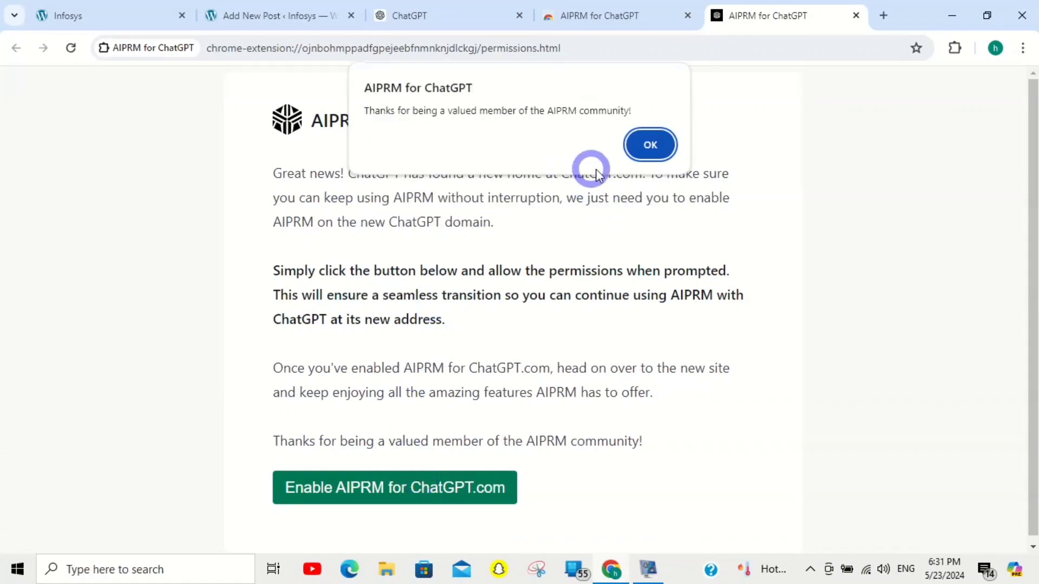
click(658, 151)
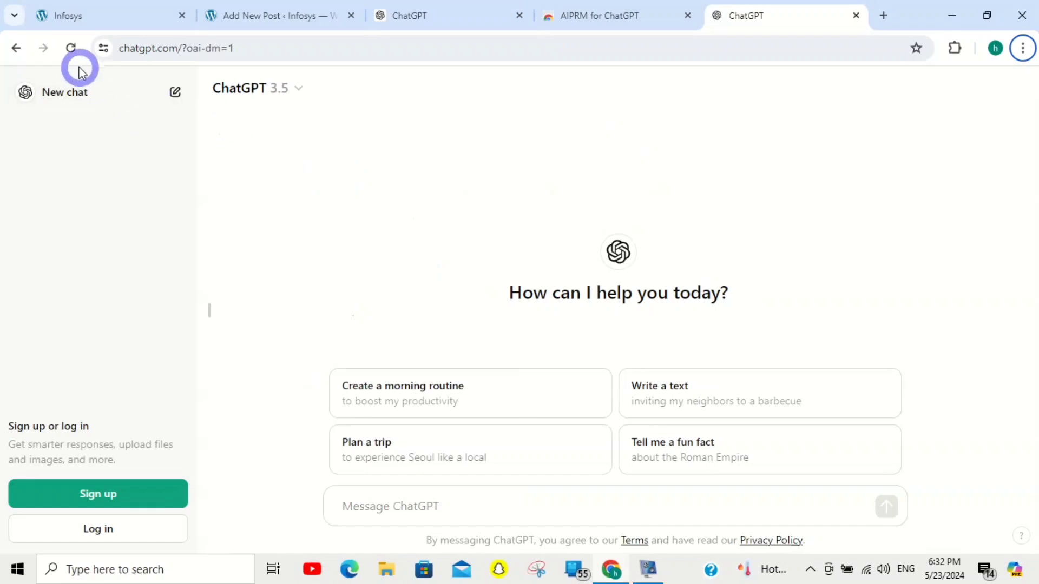
click(71, 49)
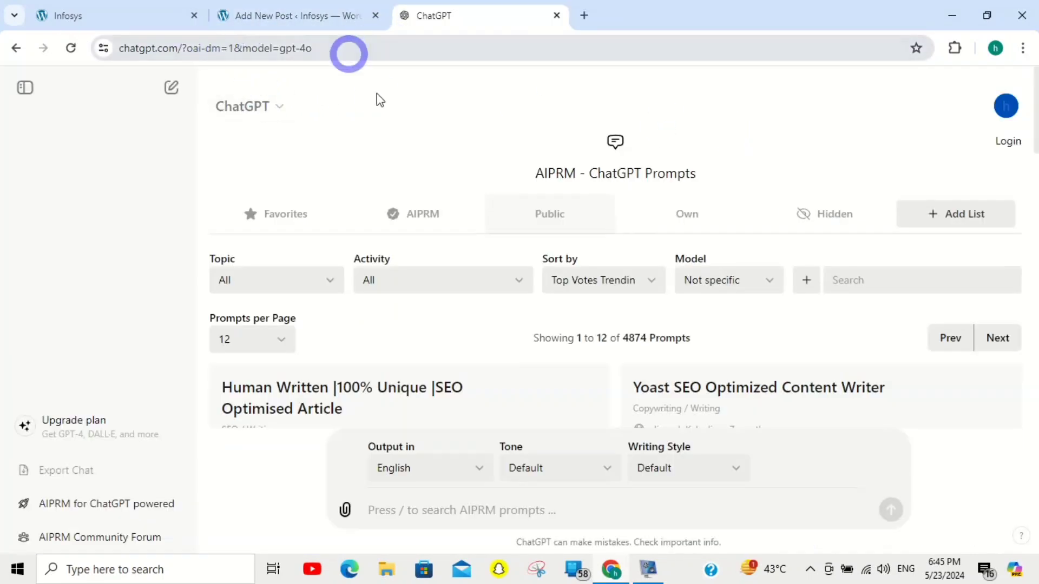
Browse AIPRM's public prompt library in ChatGPT, examining the titles and descriptions of the SEO and copywriting prompts
scroll(1030, 81, down, 3)
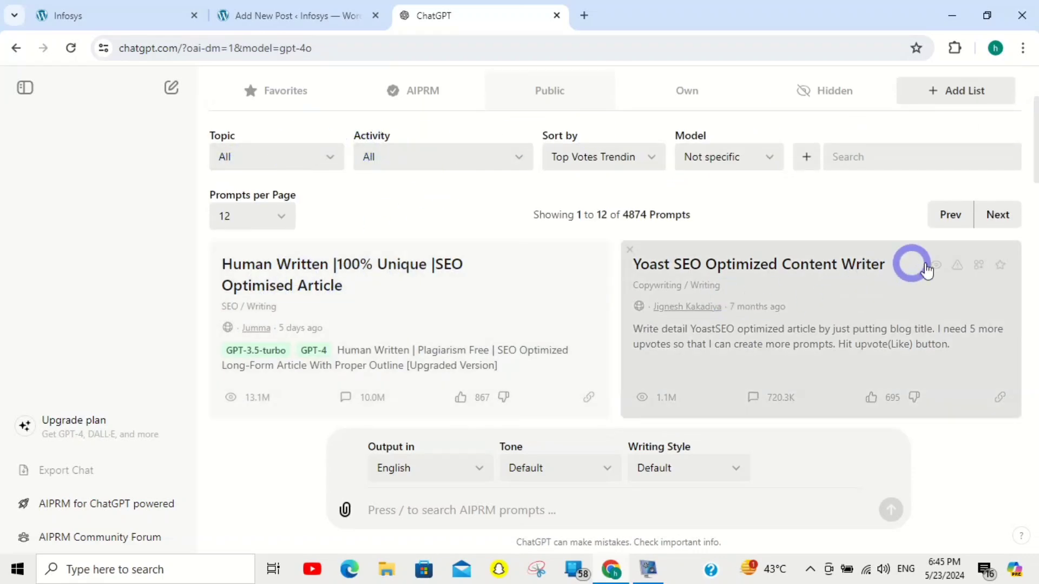
scroll(1029, 181, down, 3)
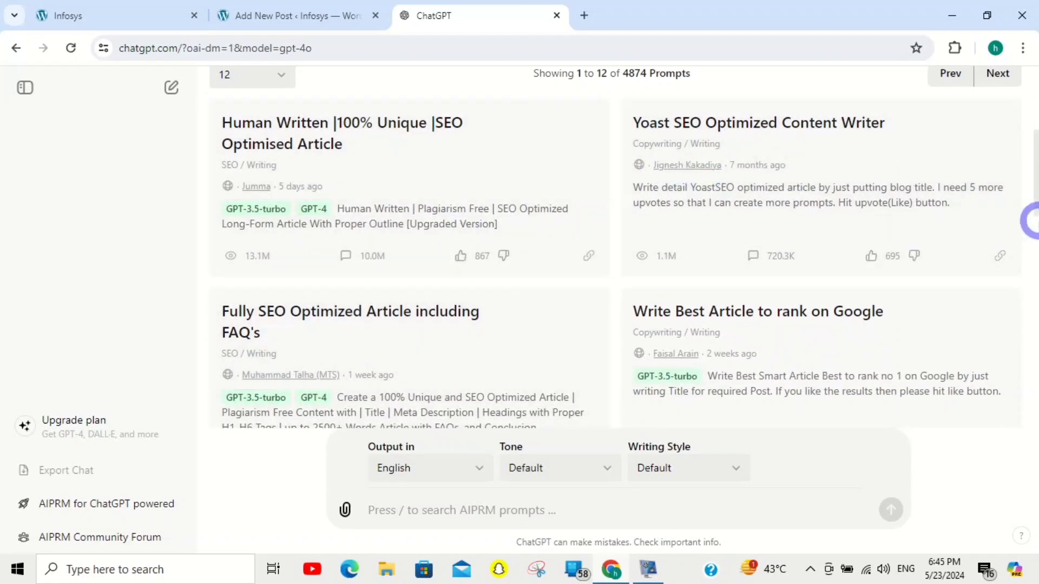
scroll(1027, 220, down, 4)
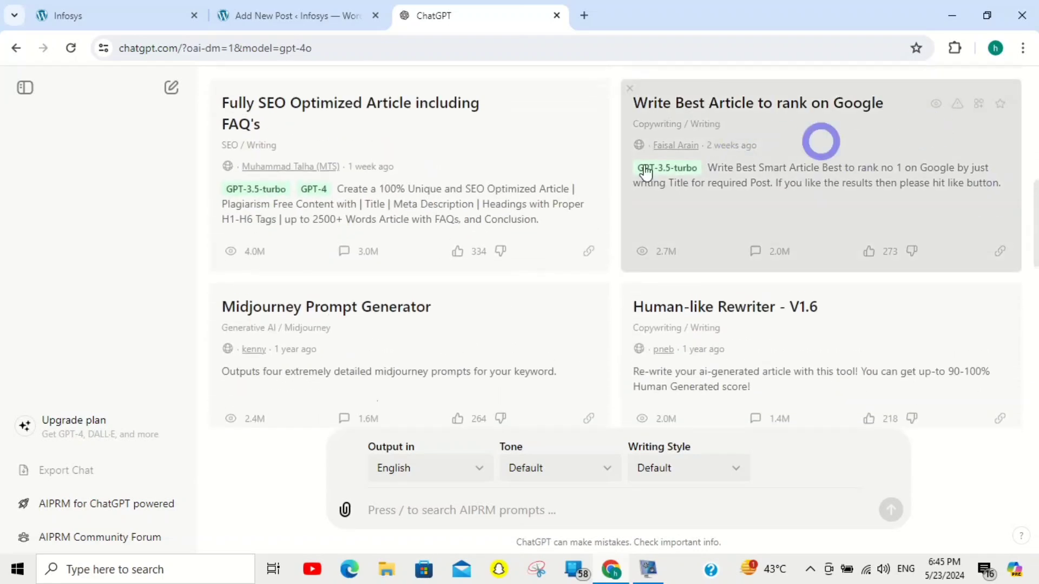
scroll(1027, 238, down, 4)
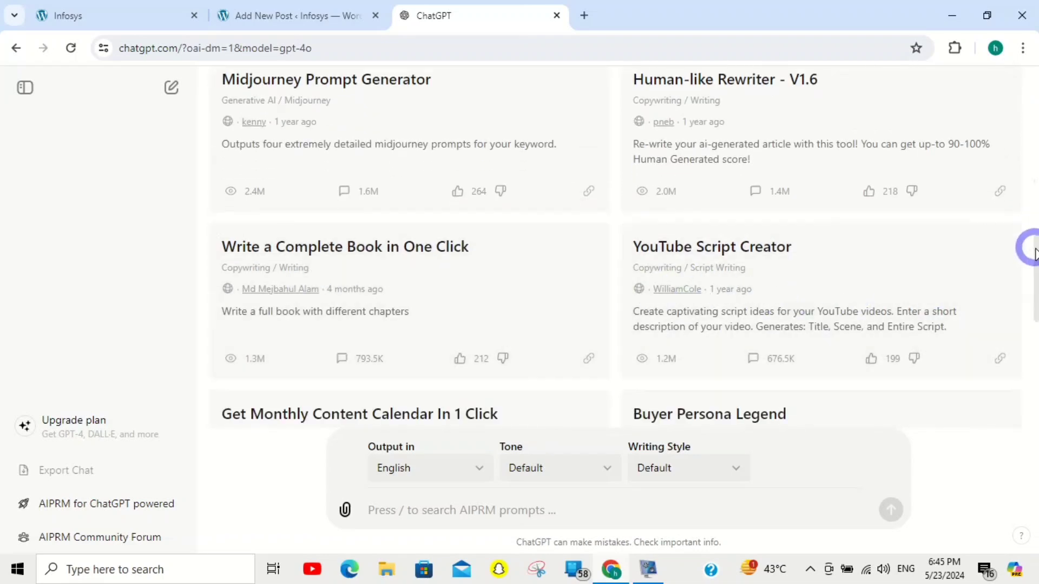
scroll(1027, 255, down, 4)
scroll(1028, 324, down, 2)
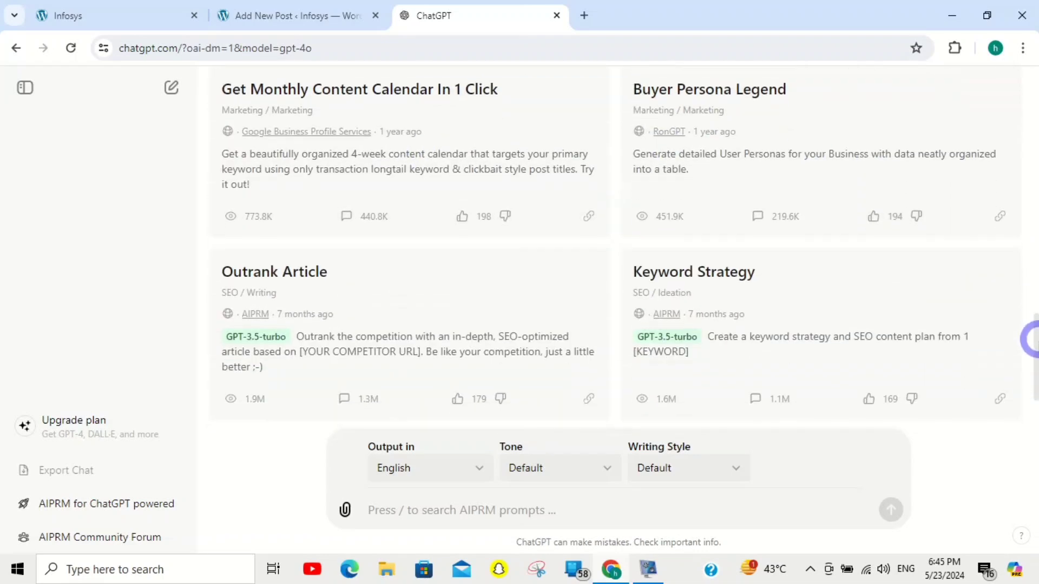
scroll(1030, 335, up, 5)
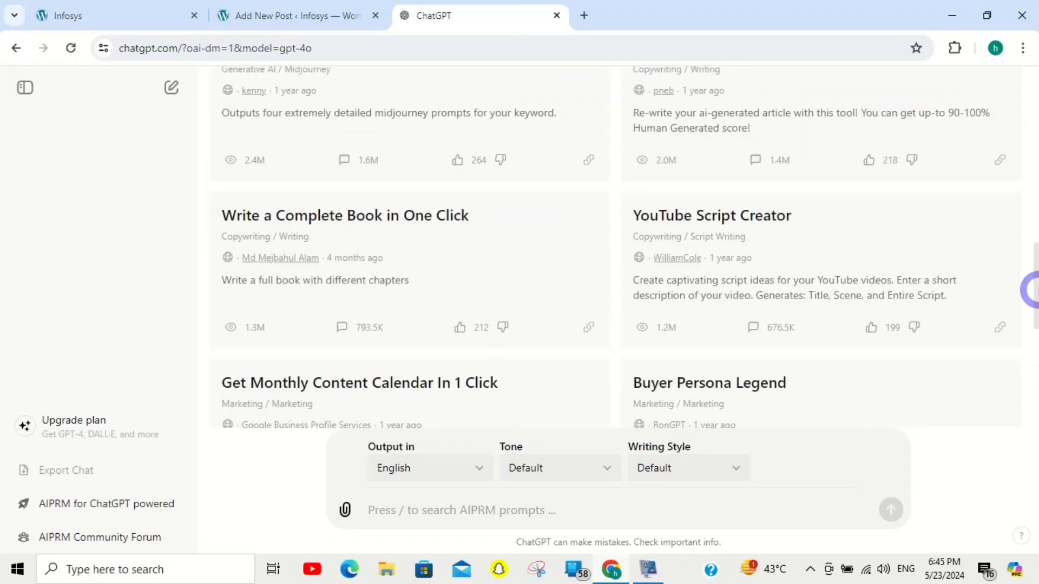
scroll(1030, 289, up, 8)
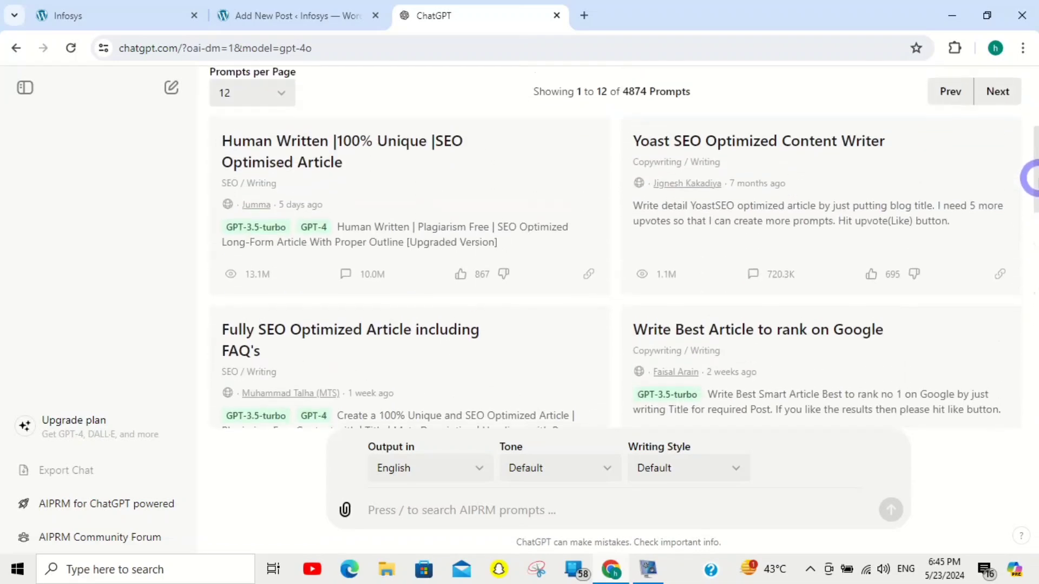
scroll(1030, 178, up, 1)
Generate an article on "make money online in pakistan without investment" with the "Fully SEO Optimized Article including FAQ's" prompt and look through it
scroll(1030, 195, down, 3)
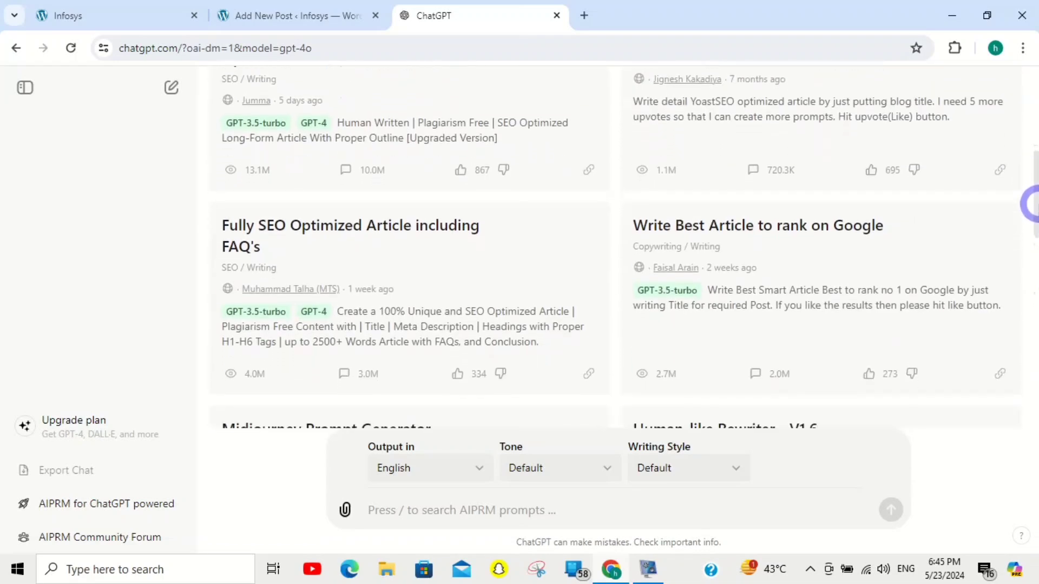
drag(1038, 204, 1037, 203)
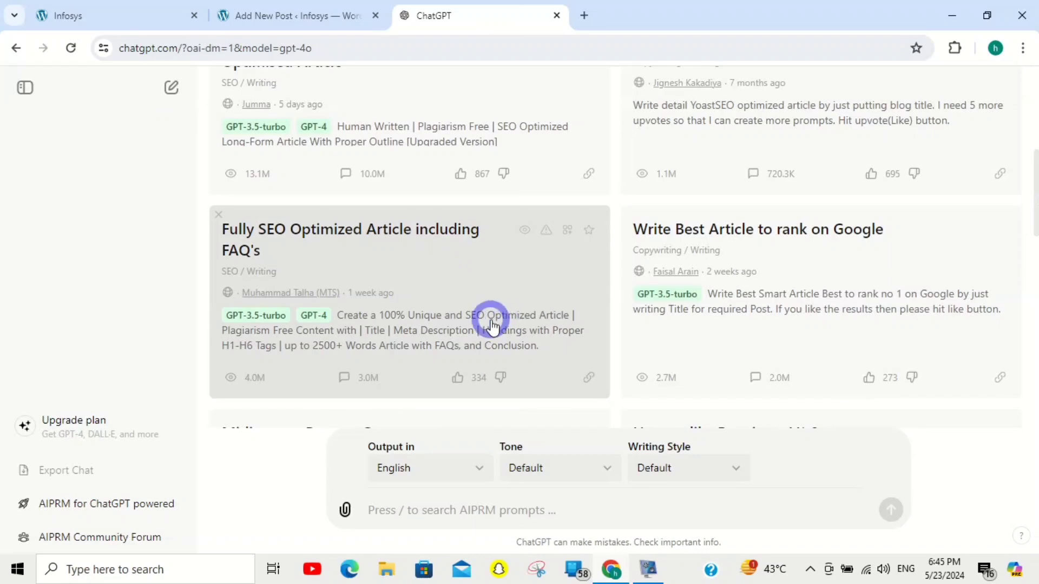
click(491, 327)
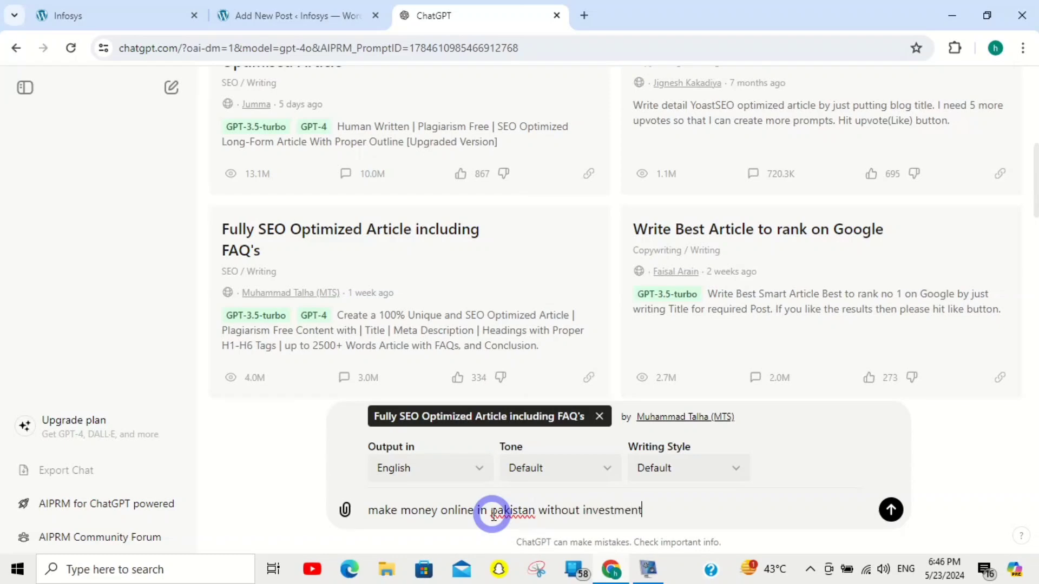
key(Return)
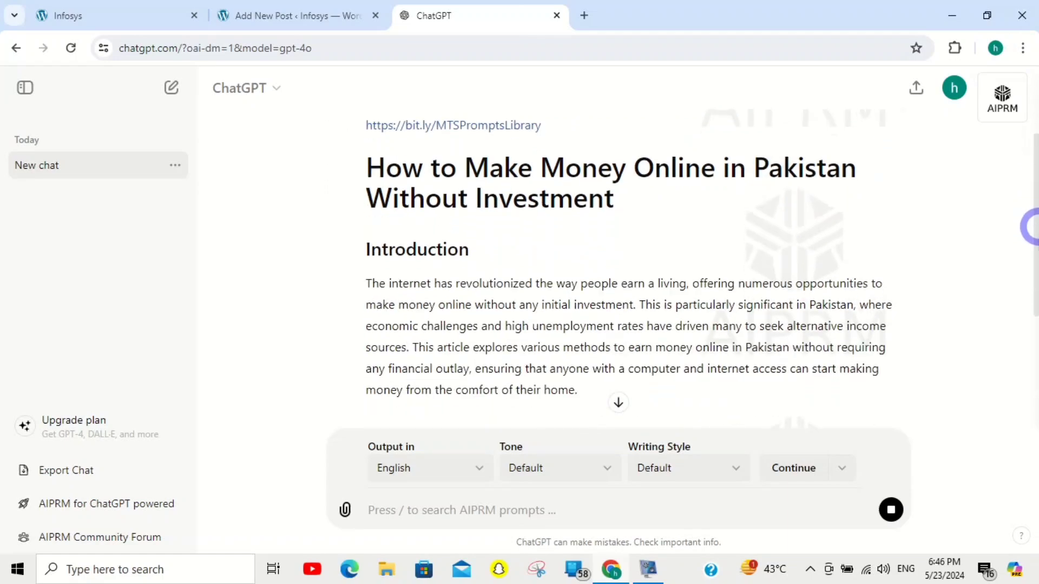
scroll(627, 271, up, 6)
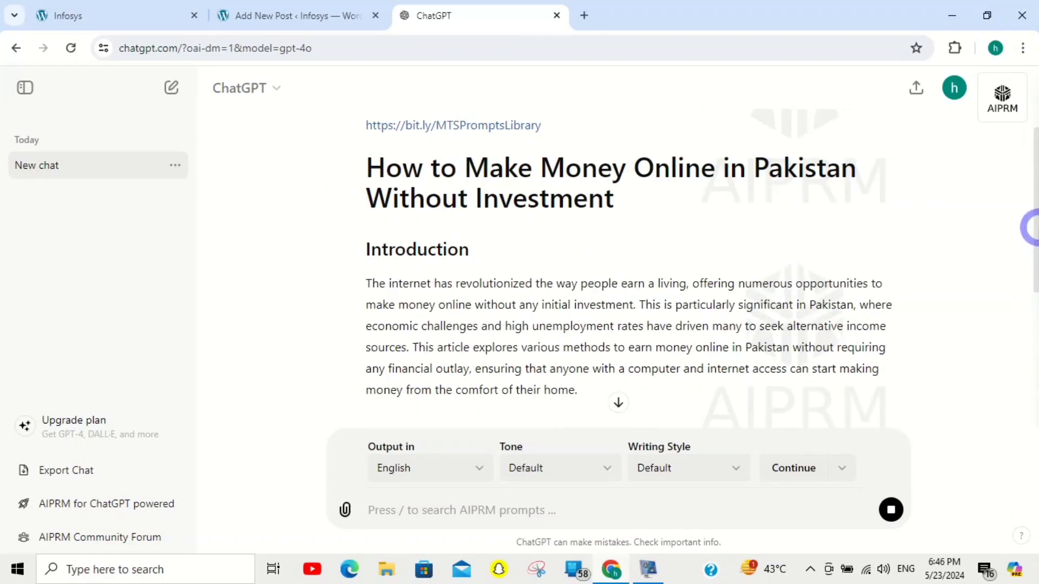
drag(1035, 218, 1034, 385)
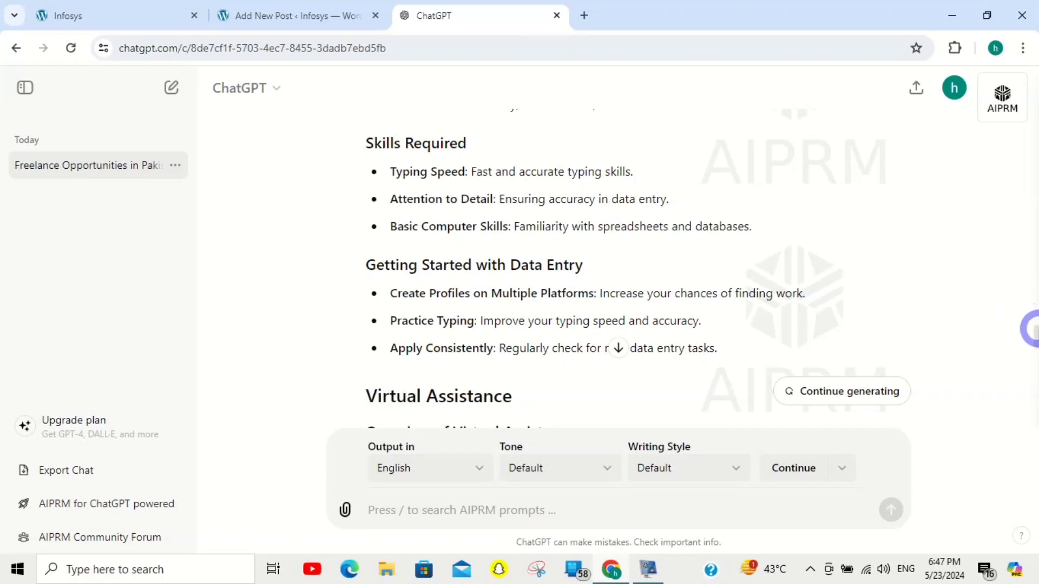
drag(1032, 328, 1026, 422)
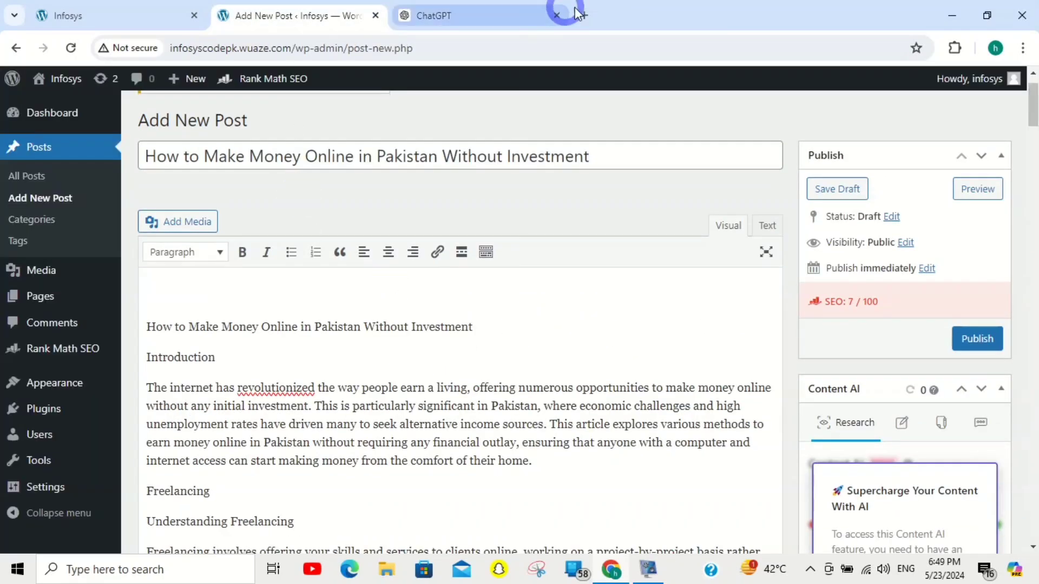
Search the web for "google keyword planner" in a new browser tab
click(580, 15)
text(googl)
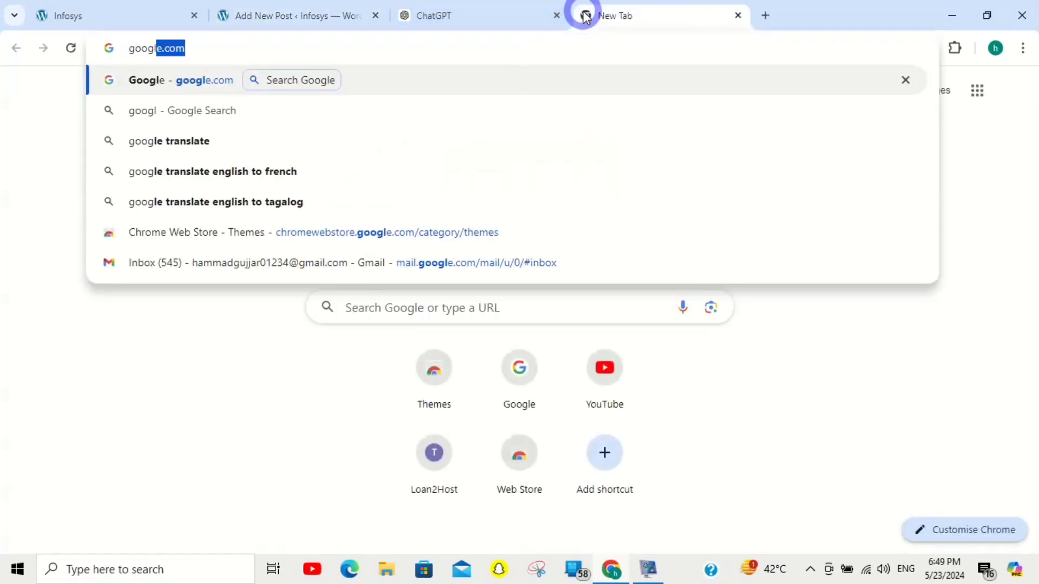
text(ekeywo)
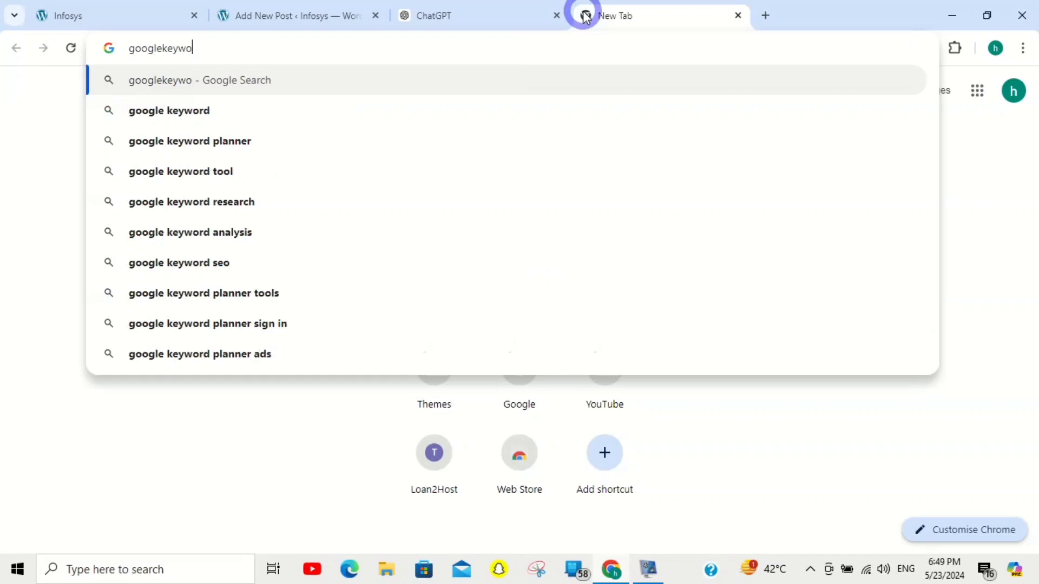
key(Down)
key(Down)
key(Return)
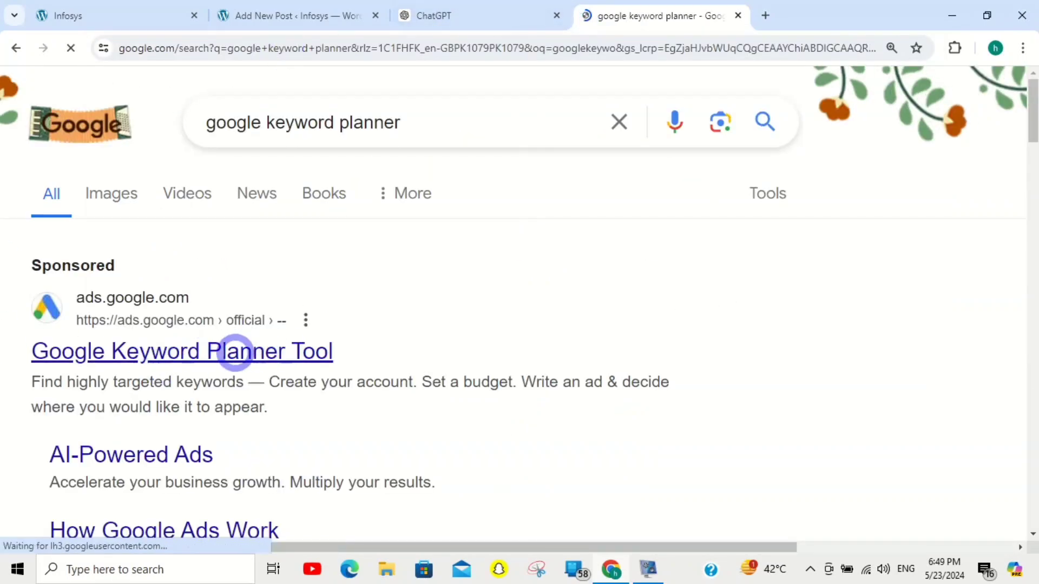
Open the Google Keyword Planner Tool result and go on to Keyword Planner in Google Ads
scroll(519, 324, down, 9)
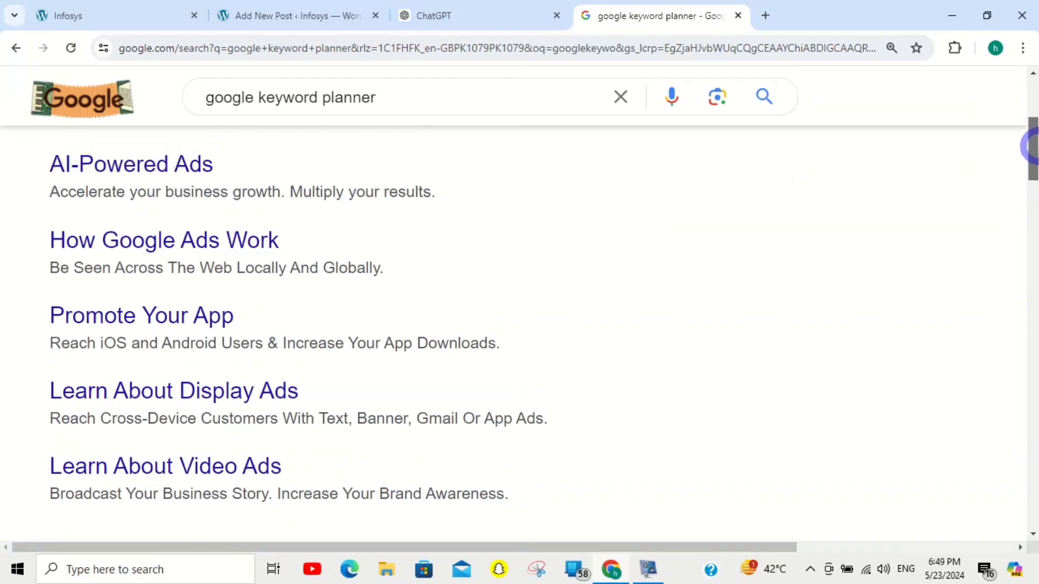
drag(1029, 176, 1021, 120)
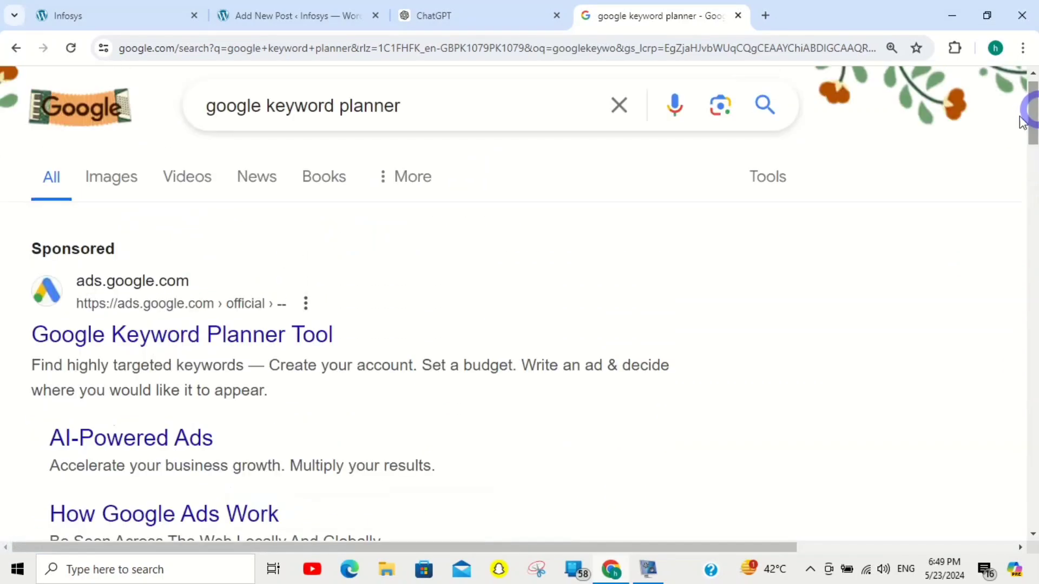
click(209, 351)
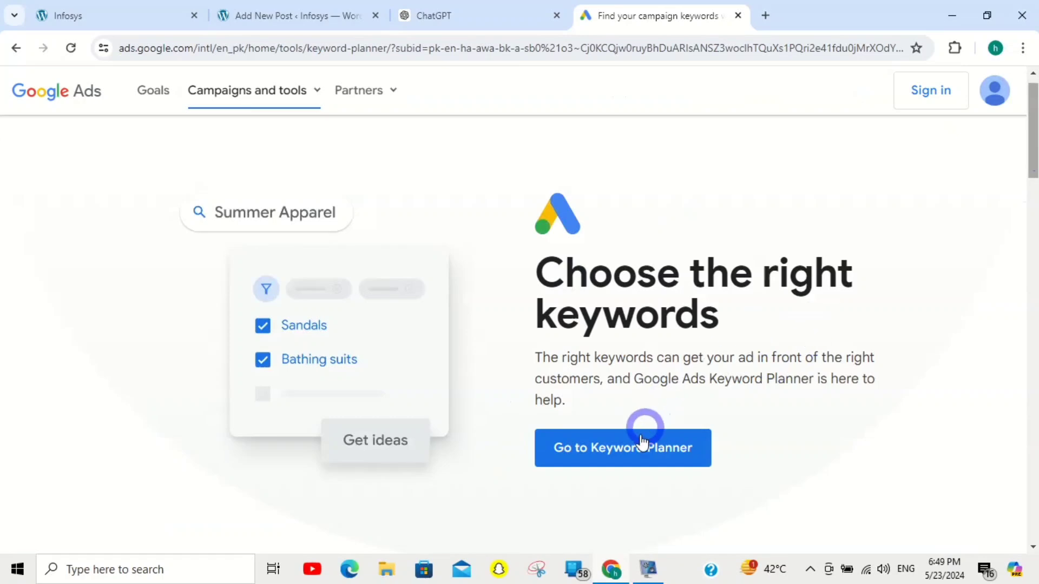
click(642, 441)
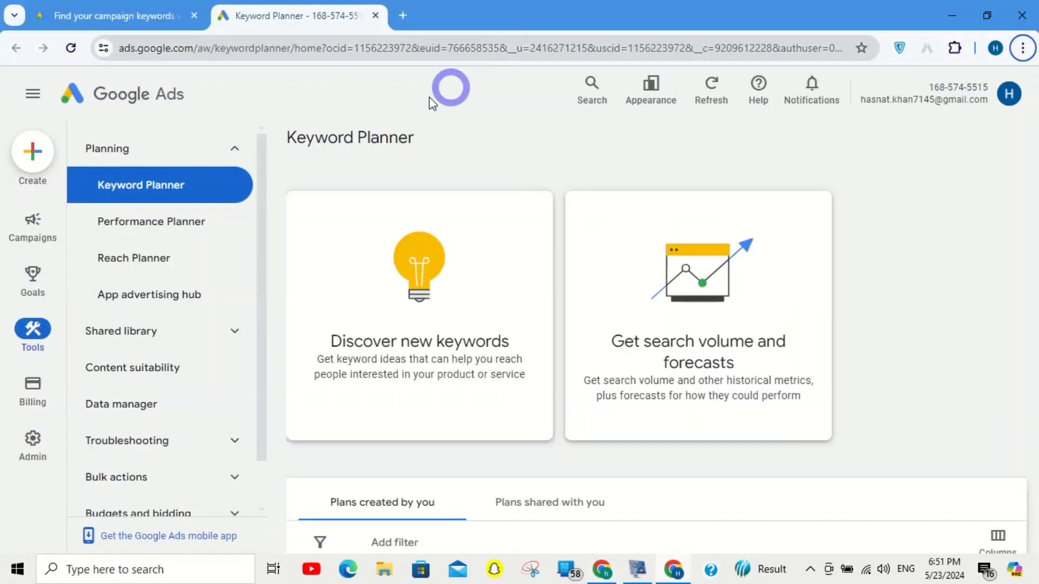
click(431, 110)
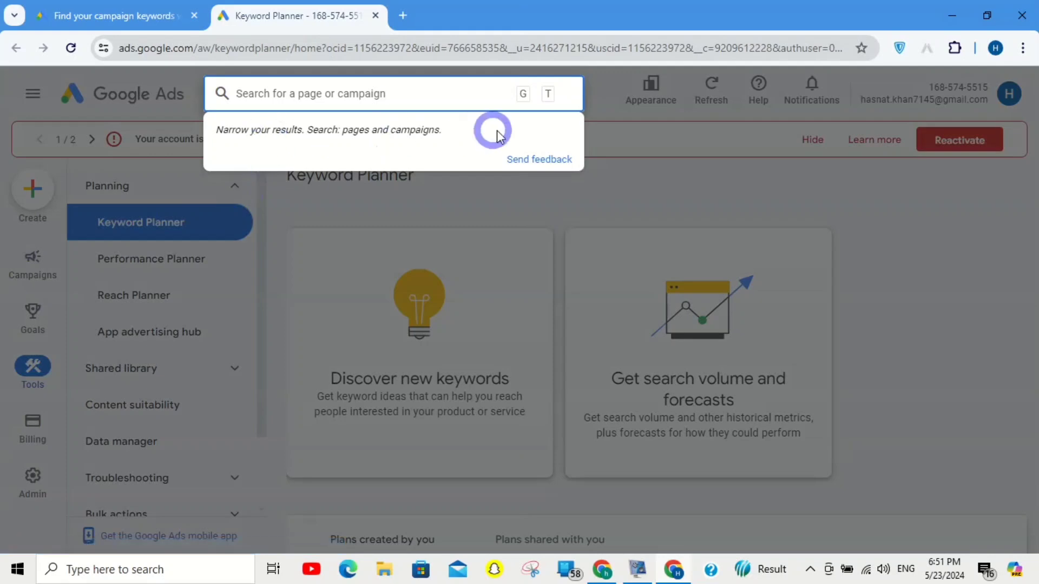
click(619, 206)
click(288, 160)
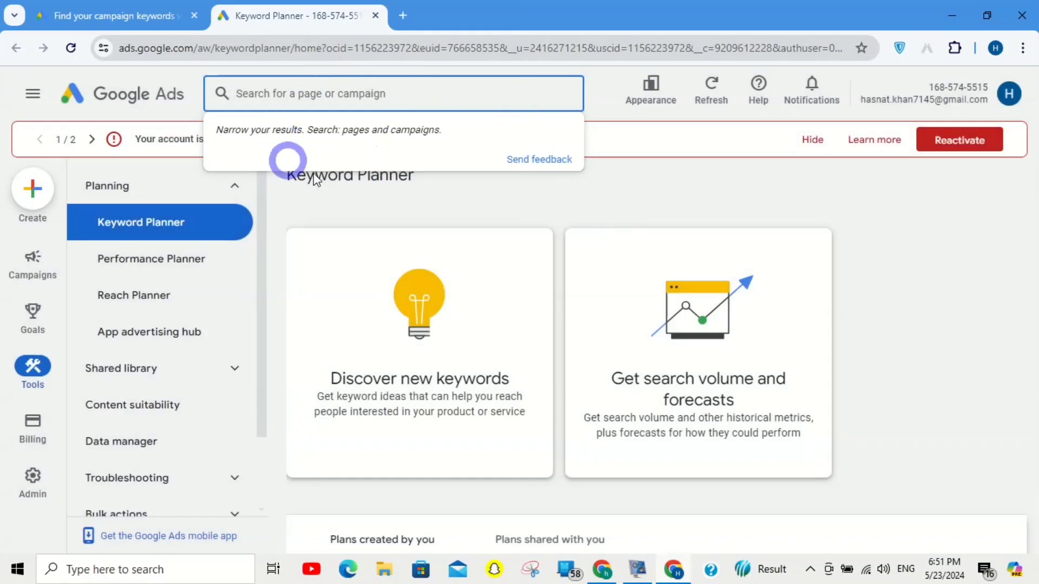
click(405, 220)
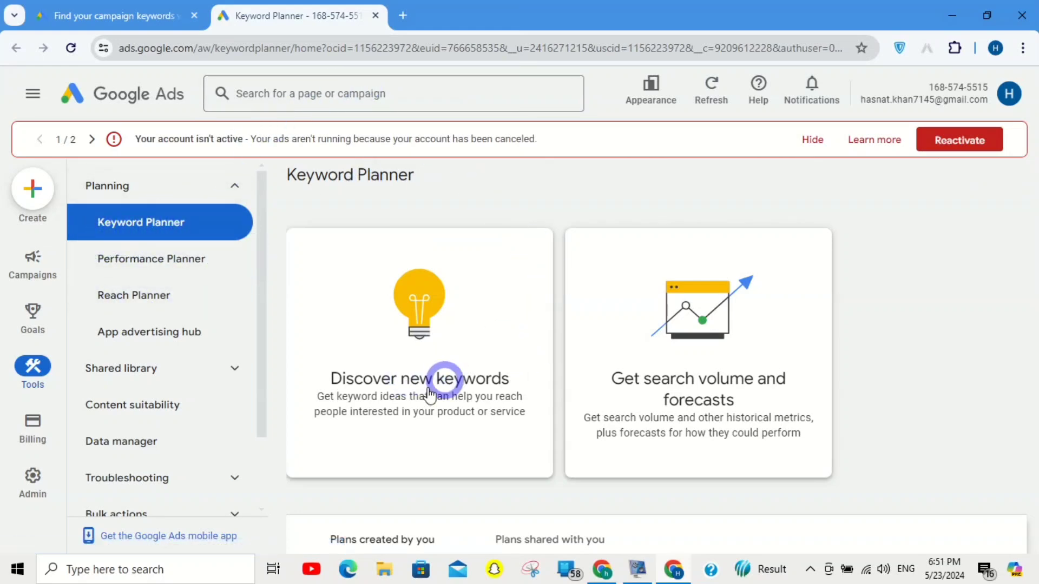
Discover new keywords for "earn money online in pakistan without investment" and get the results
click(448, 388)
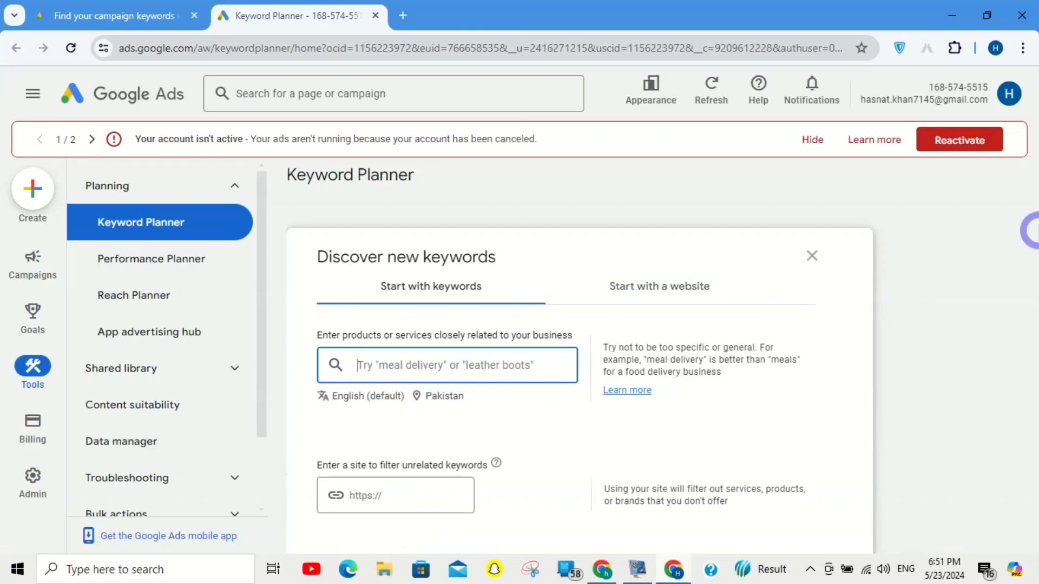
click(496, 364)
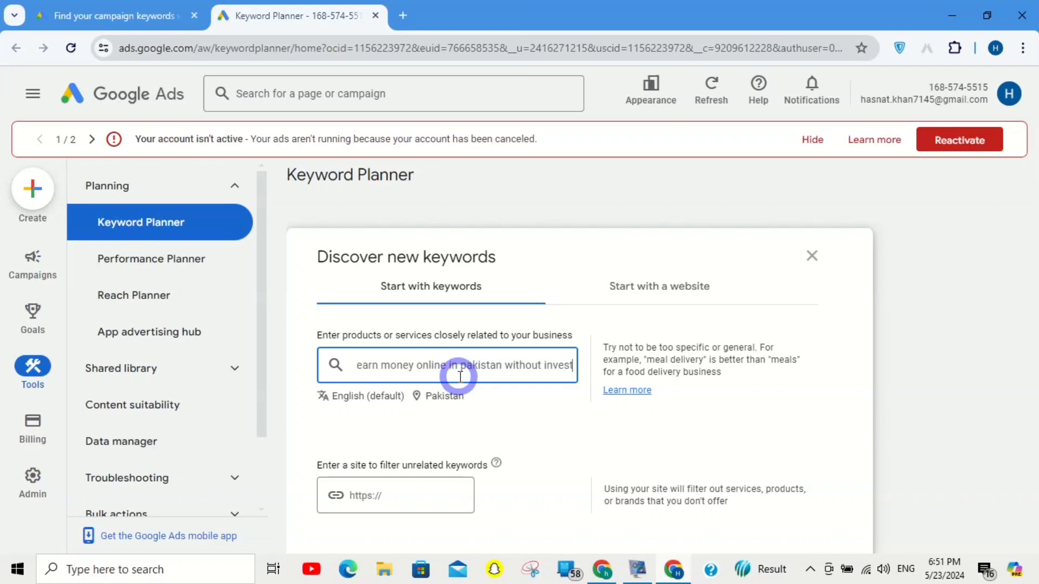
key(Return)
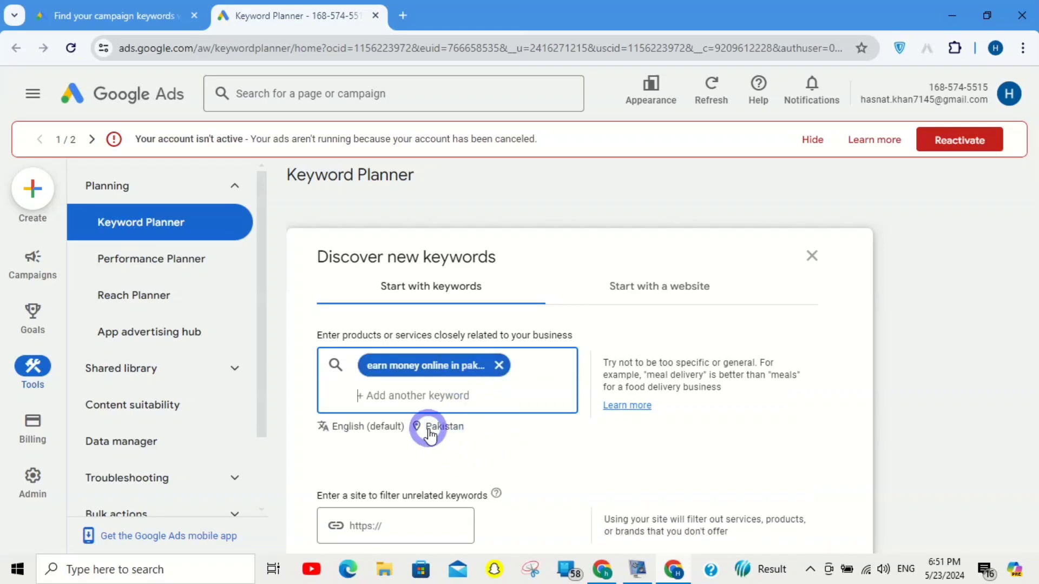
click(1033, 253)
key(Down)
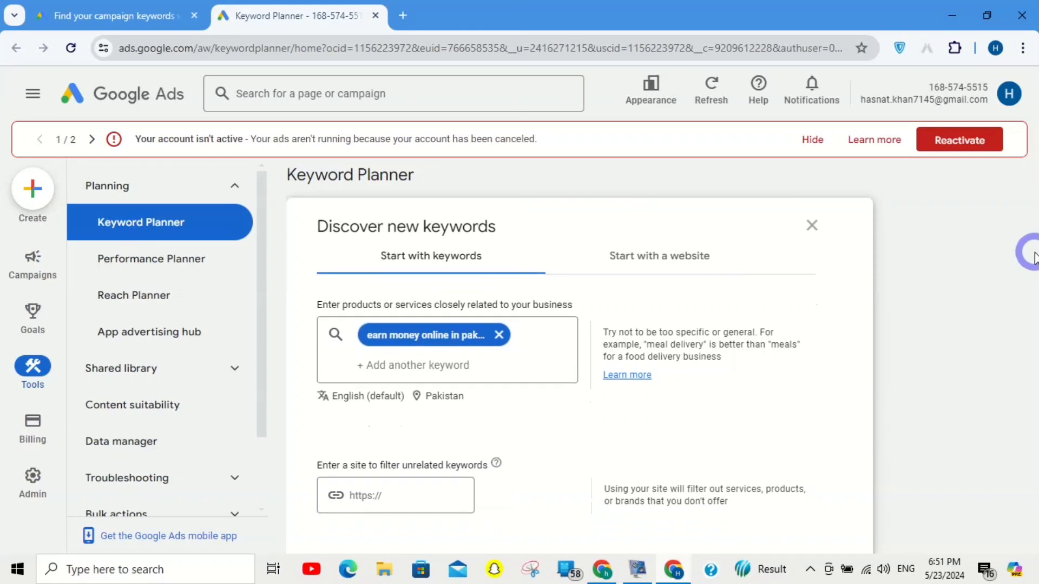
scroll(1033, 257, down, 5)
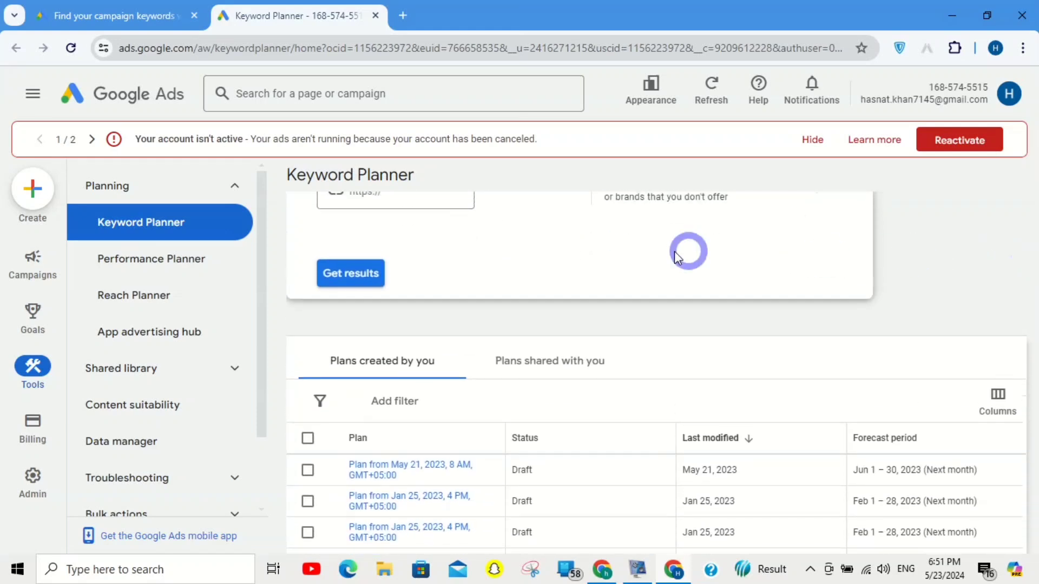
click(364, 275)
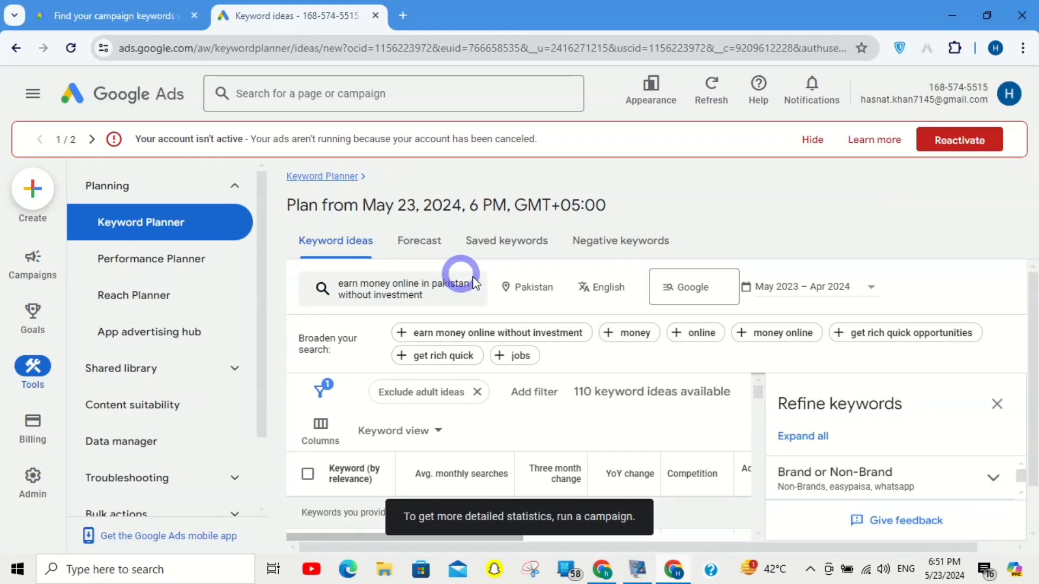
Examine the average monthly searches and competition of the entered keyword and the first keyword ideas
drag(1034, 295, 1026, 319)
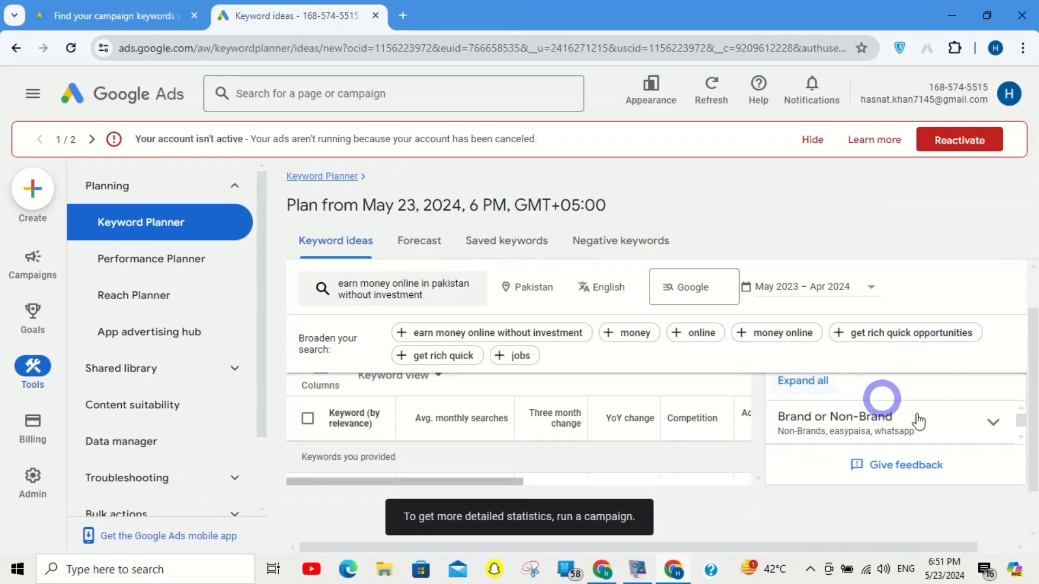
drag(1029, 399, 1029, 361)
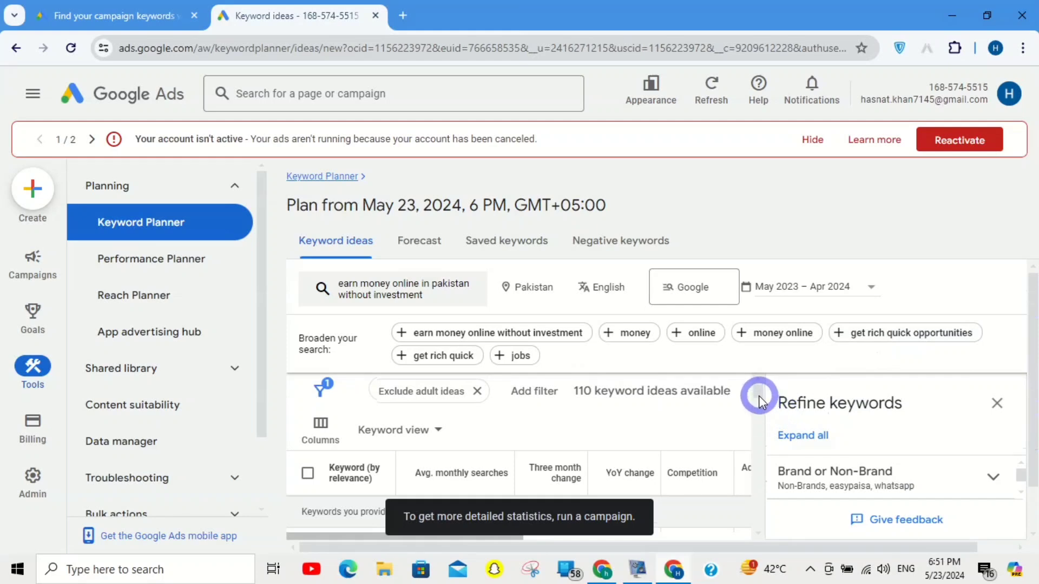
drag(758, 397, 761, 398)
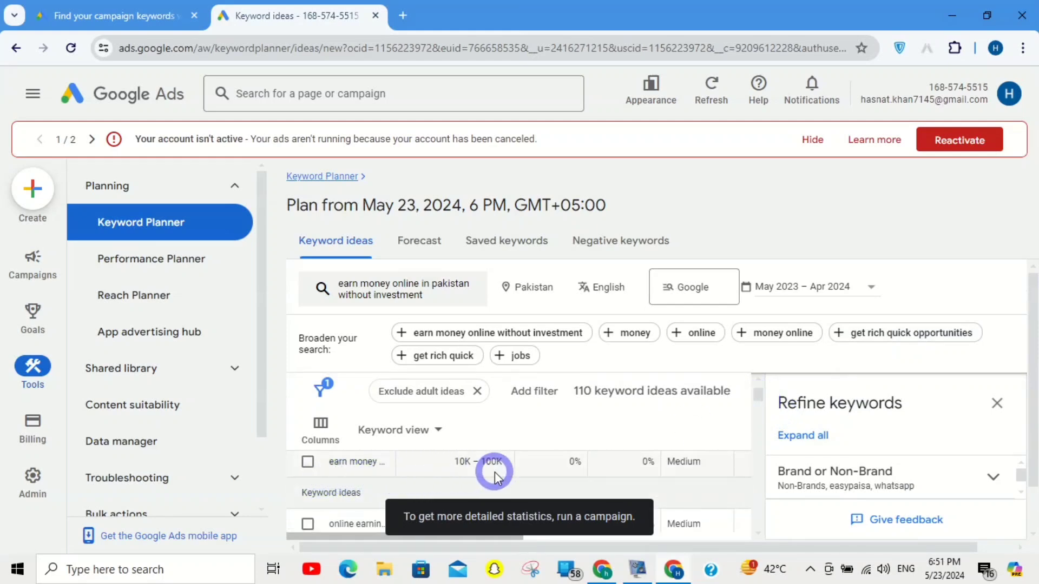
drag(453, 464, 509, 460)
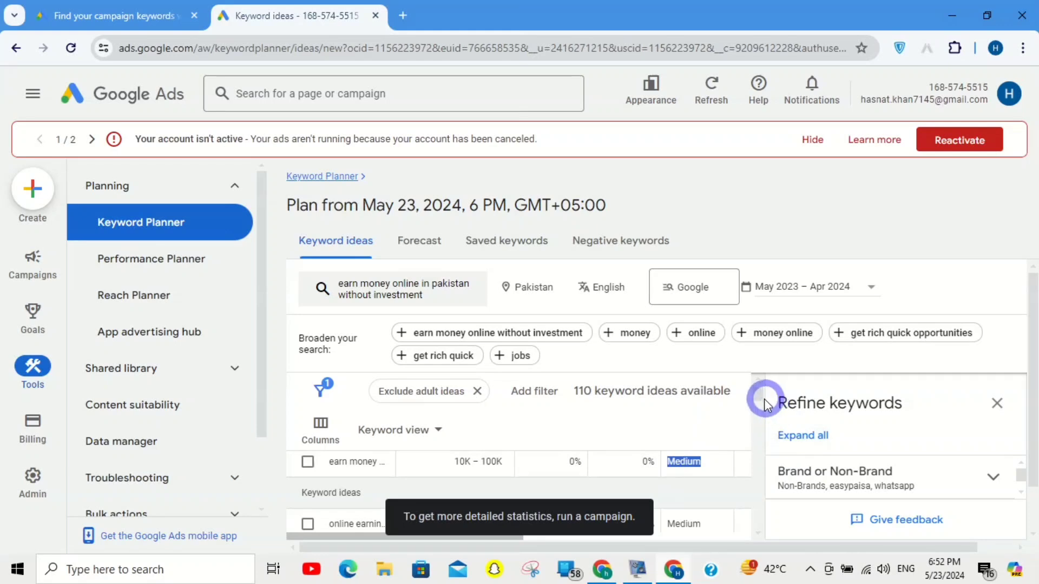
drag(761, 397, 761, 392)
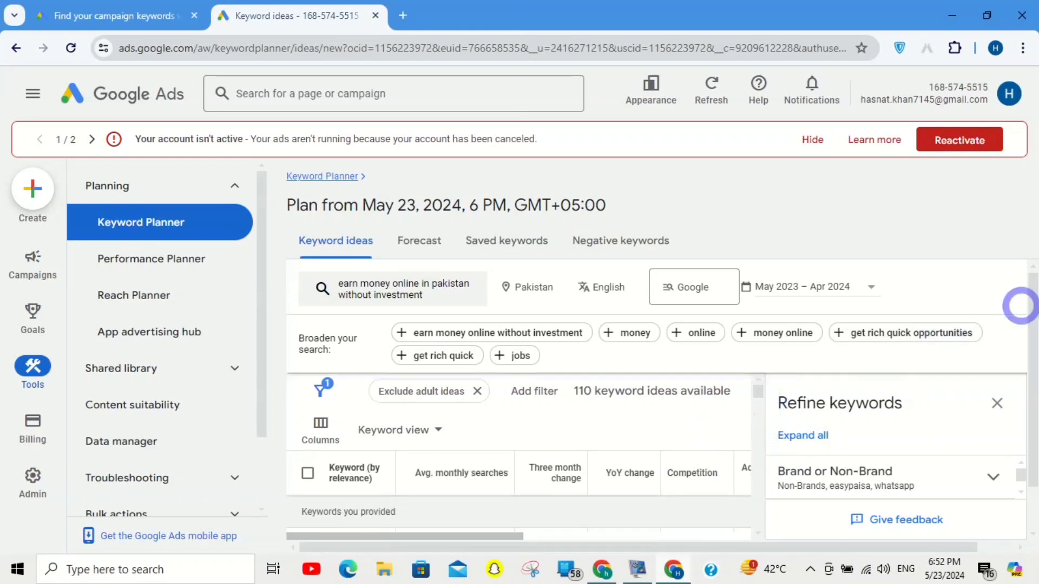
mouse_move(1032, 311)
mouse_down()
mouse_move(1035, 369)
mouse_move(1032, 314)
mouse_up()
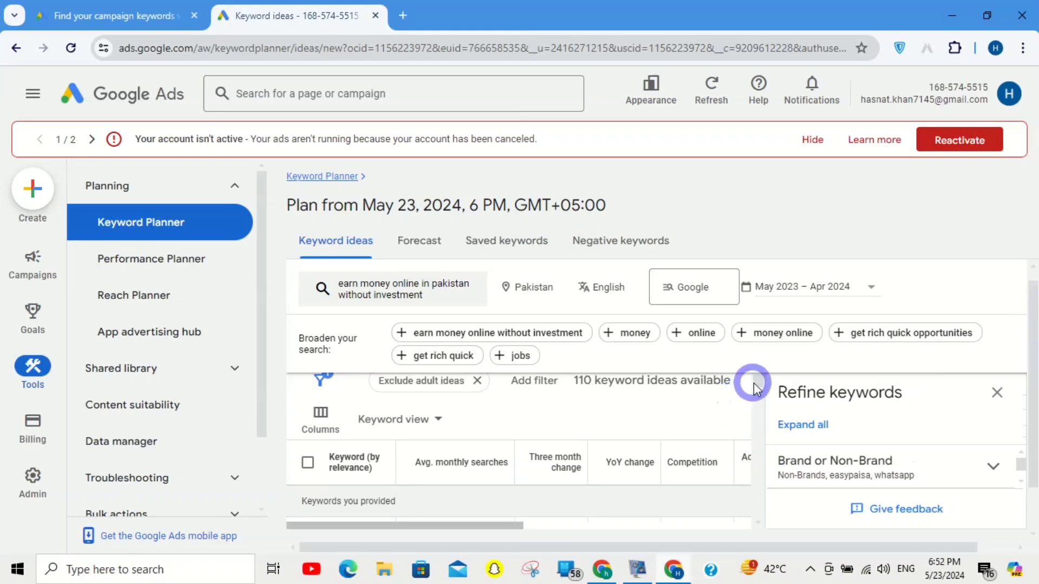
drag(755, 380, 763, 393)
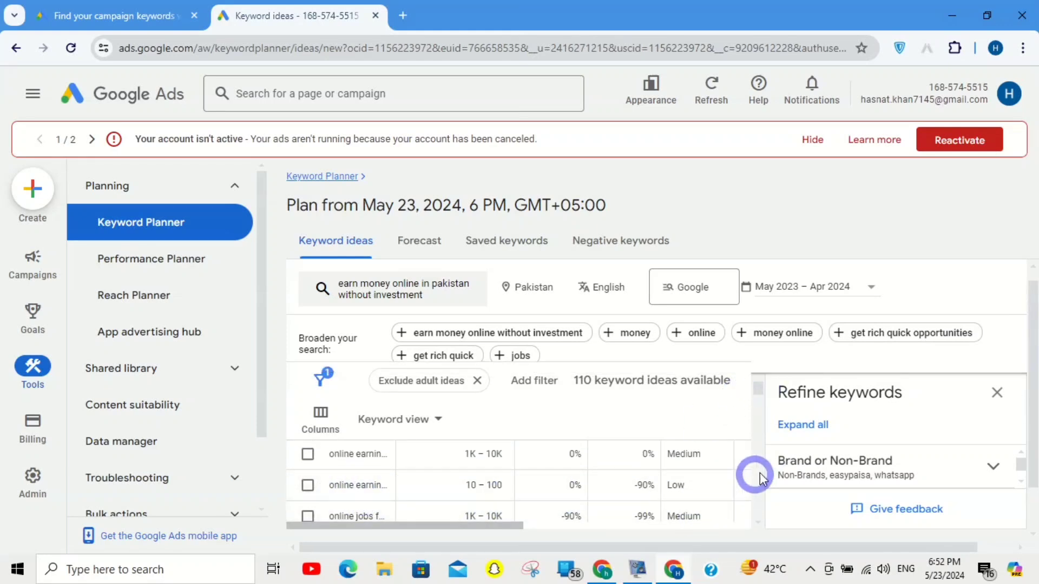
drag(760, 479, 761, 396)
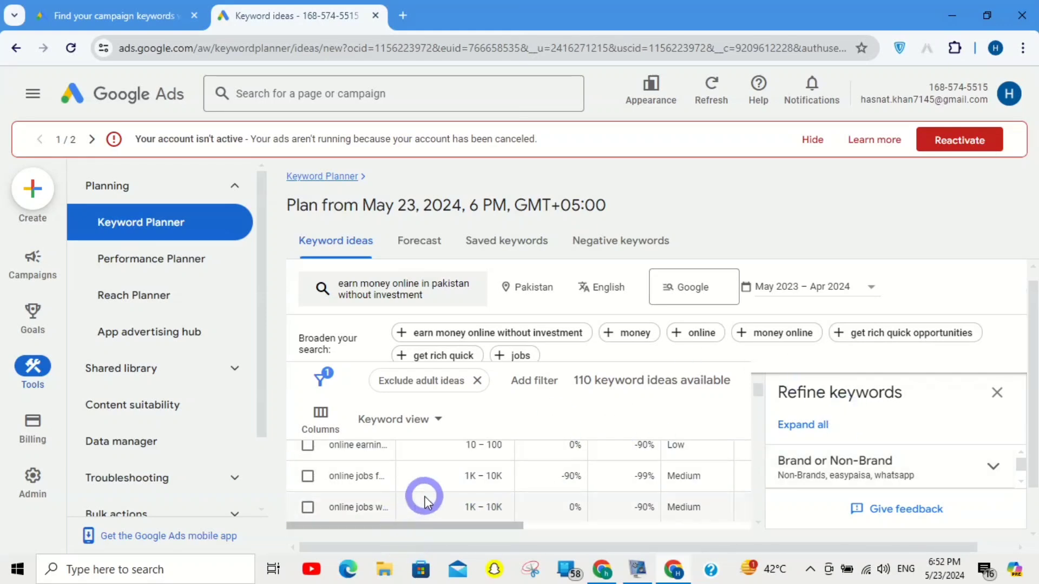
drag(326, 477, 379, 471)
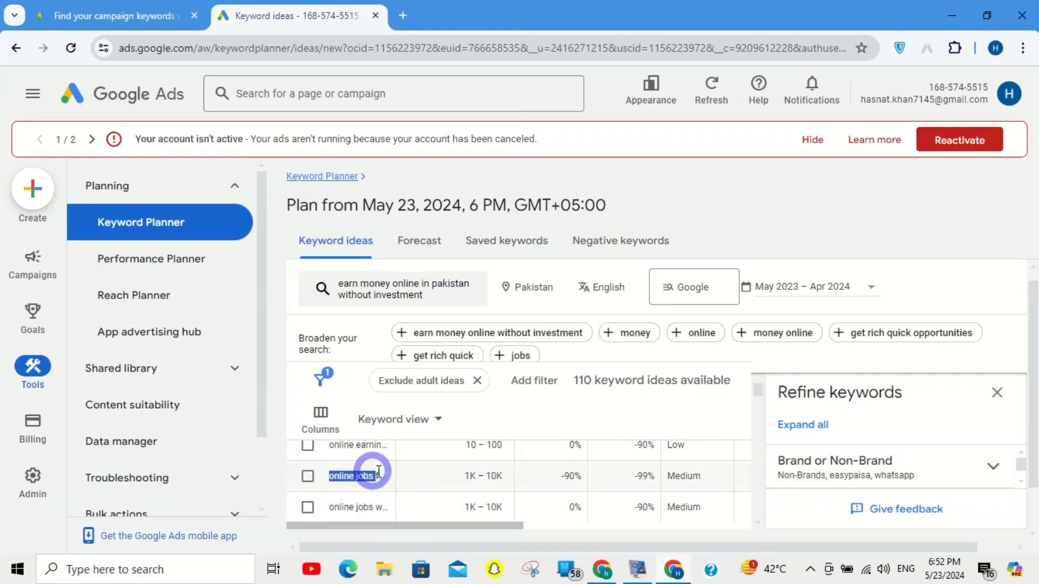
drag(449, 478, 513, 478)
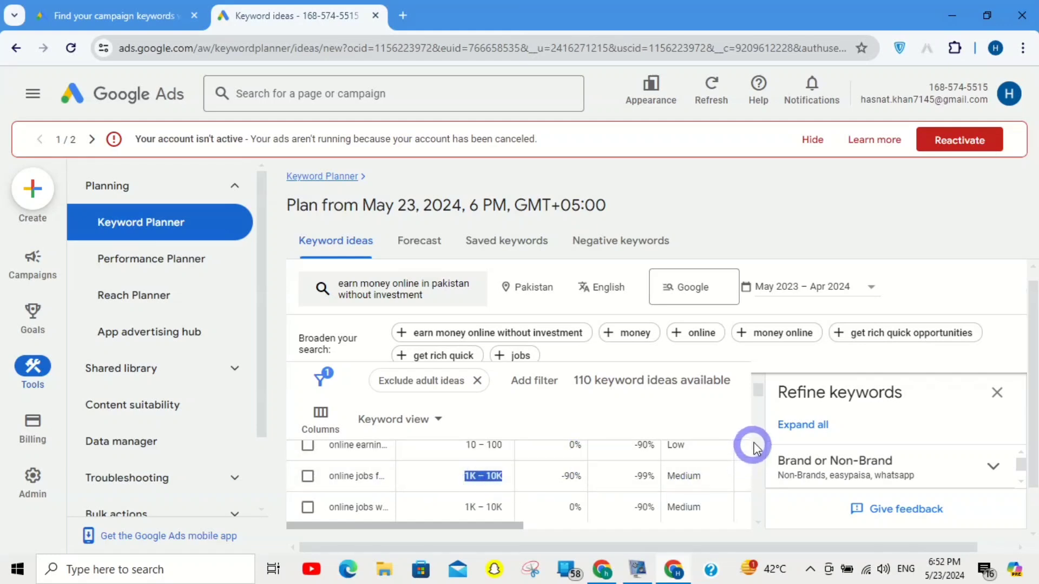
Browse further down the keyword ideas, comparing their search volume, trend and competition figures
drag(762, 399, 730, 459)
click(729, 459)
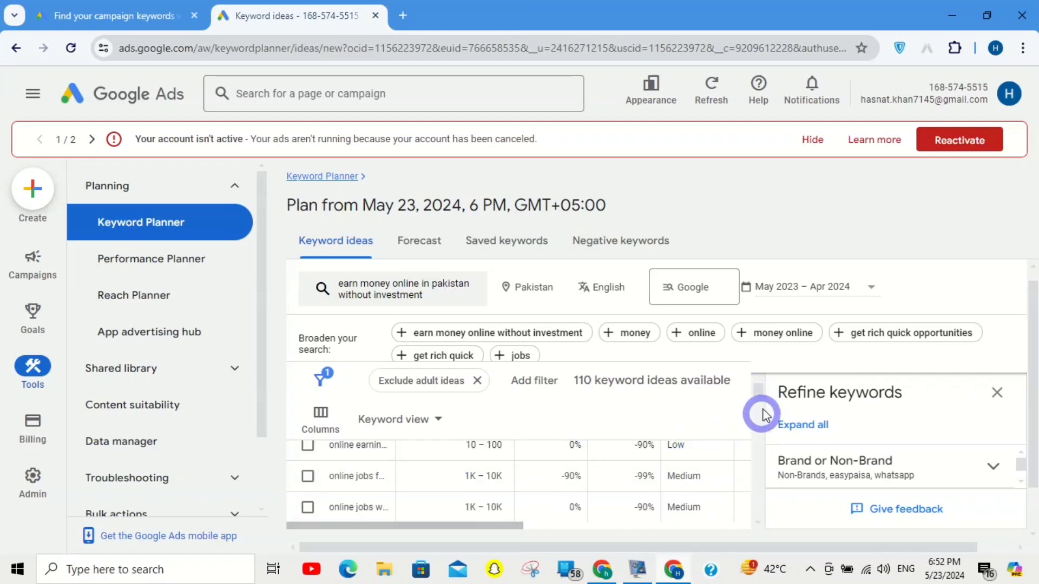
click(730, 444)
key(Down)
key(Down)
key(Down)
key(Down)
key(Down)
key(Down)
key(Down)
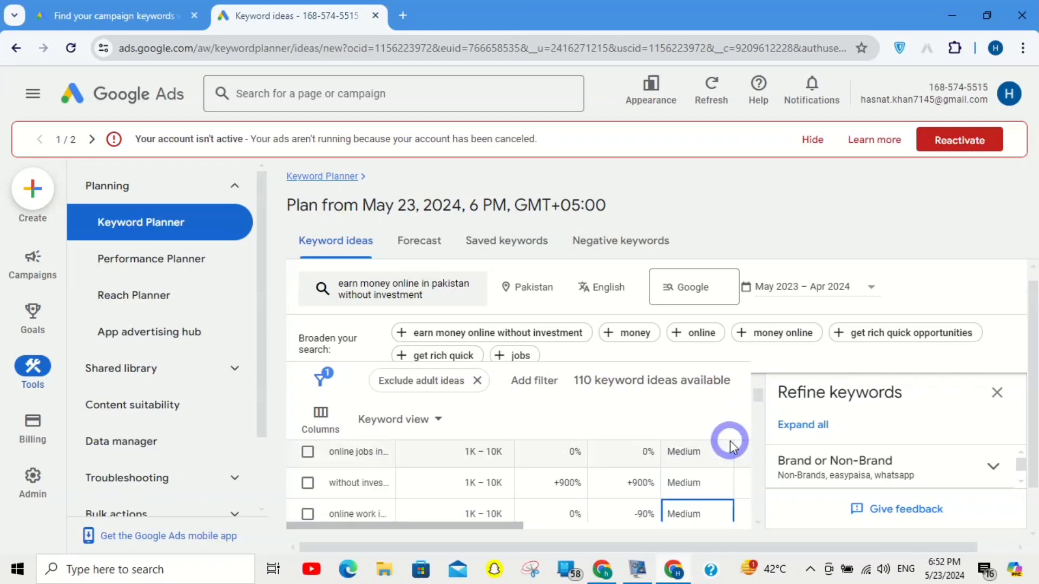
key(Down)
key(Down)
key(Down)
key(Down)
key(Down)
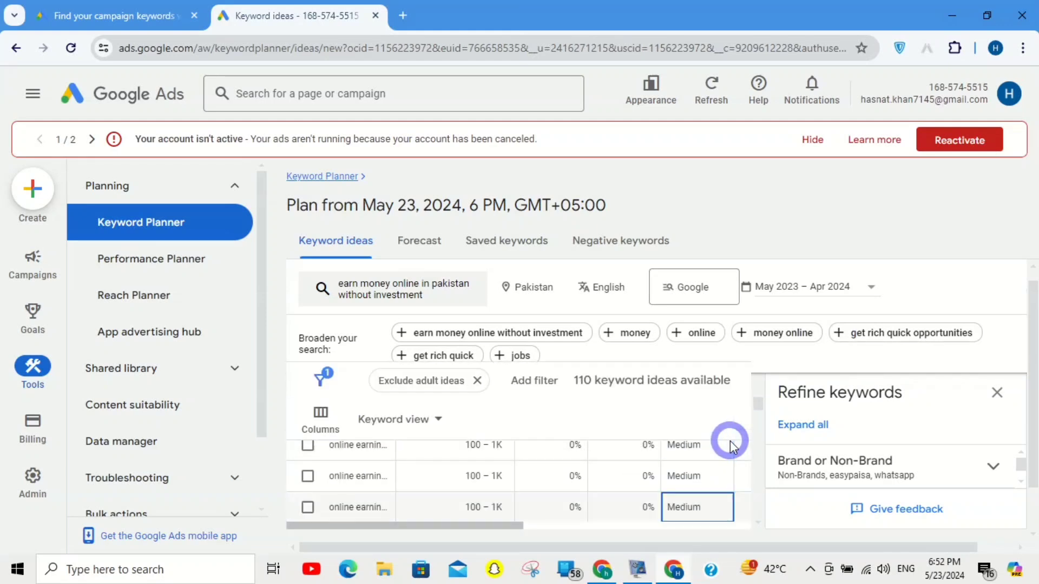
key(Down)
key(Down)
key(Down)
key(Down)
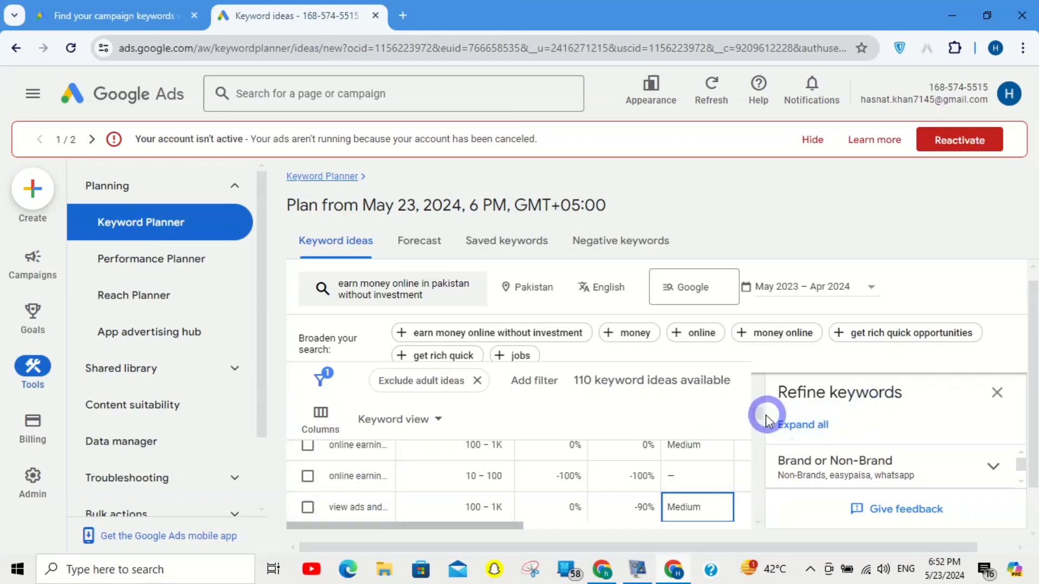
scroll(759, 419, down, 5)
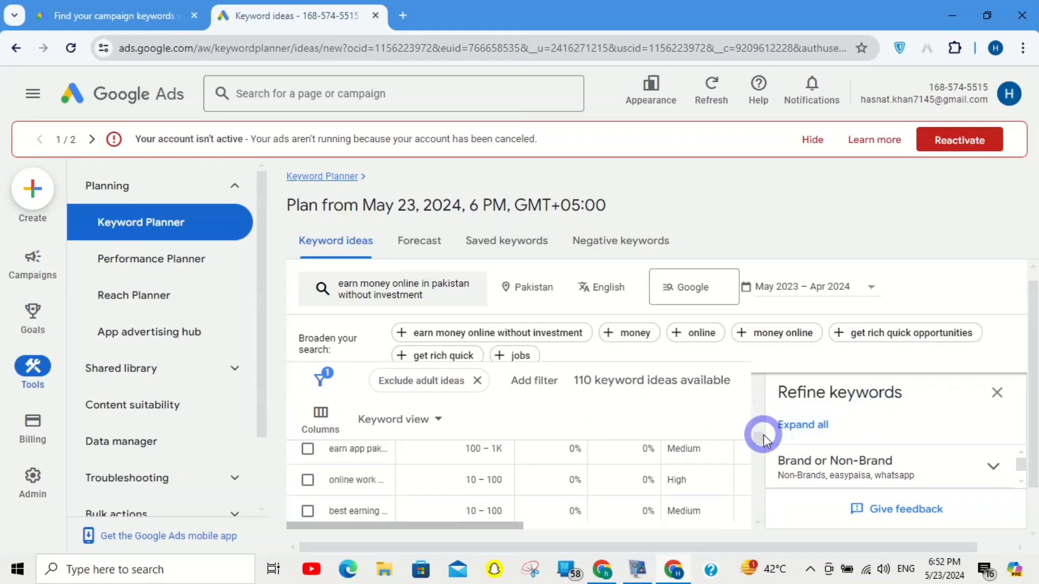
drag(763, 441, 765, 444)
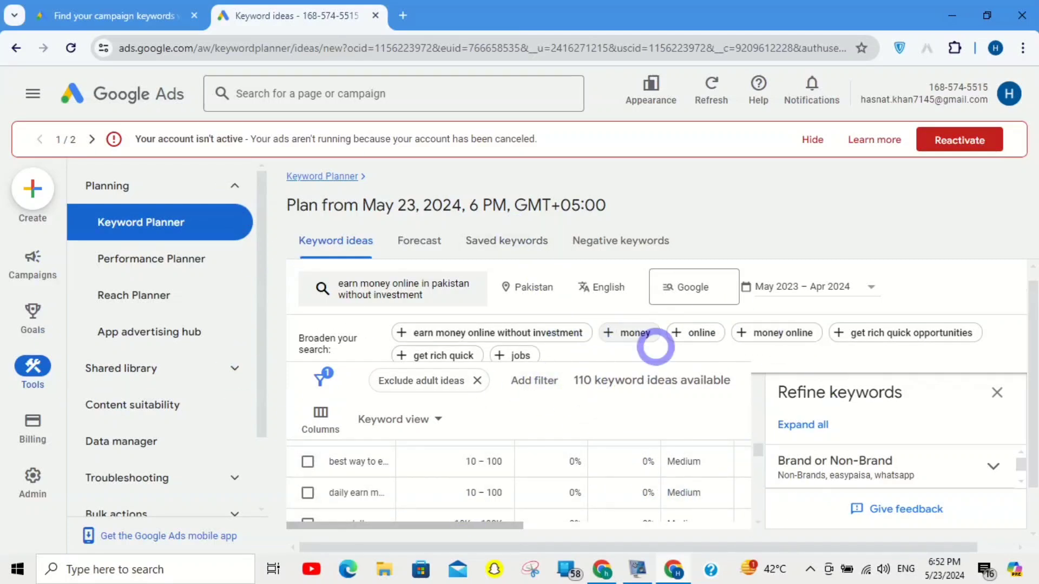
Add India as a targeted location alongside Pakistan, save it, and return to the start of the keyword ideas
click(518, 288)
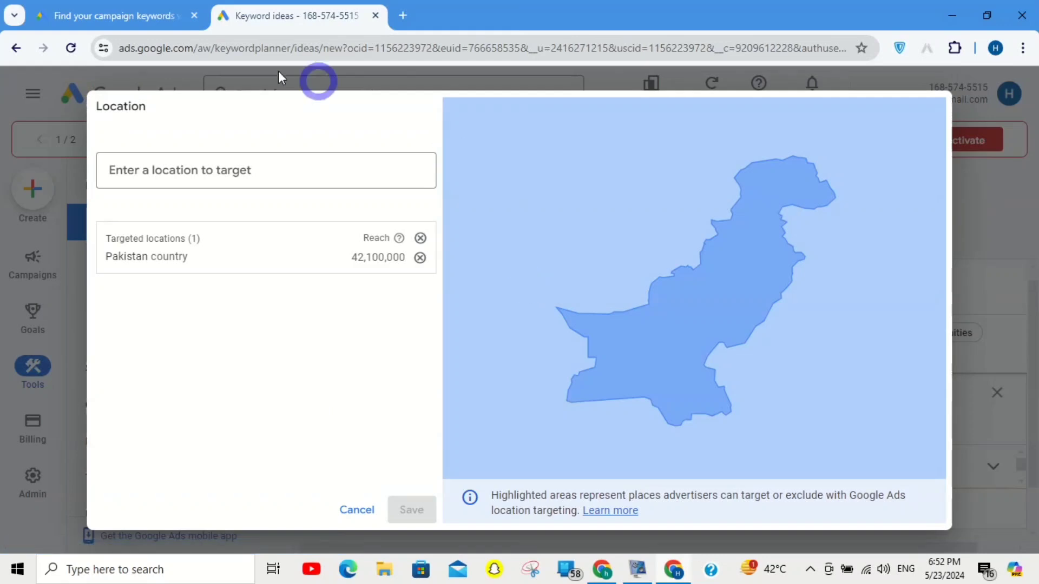
click(287, 165)
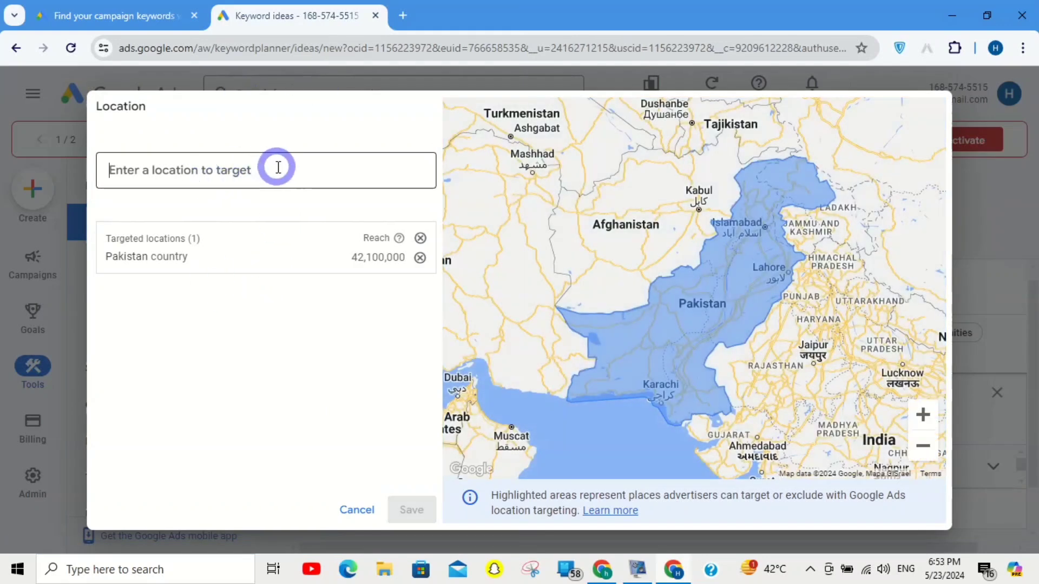
text(india)
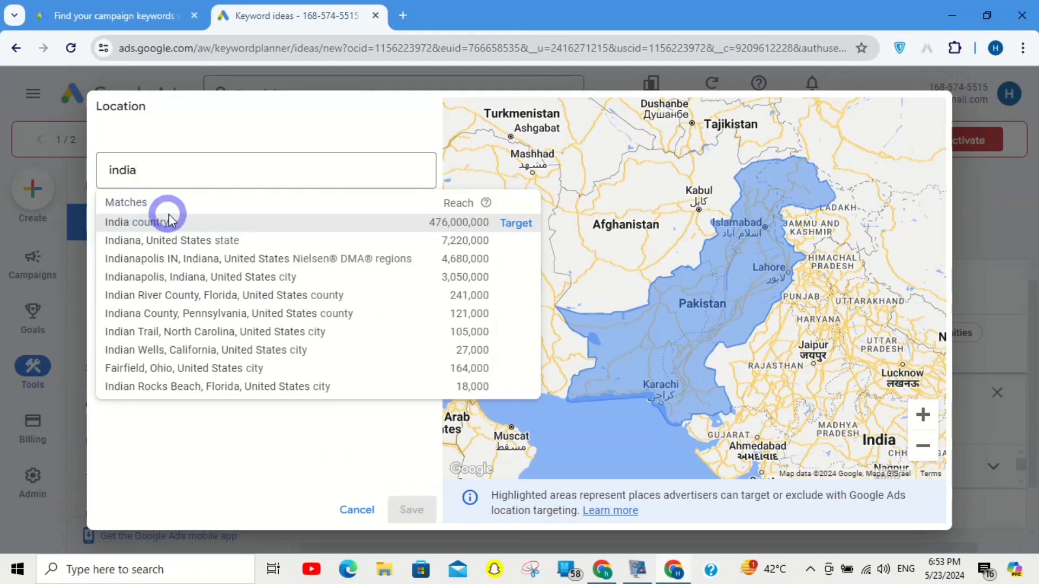
click(179, 222)
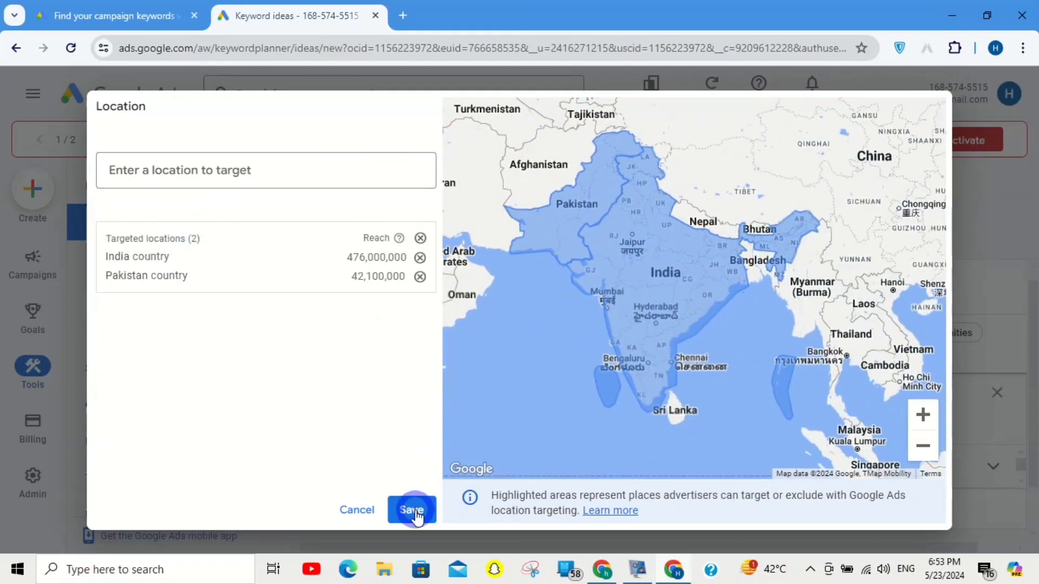
click(413, 510)
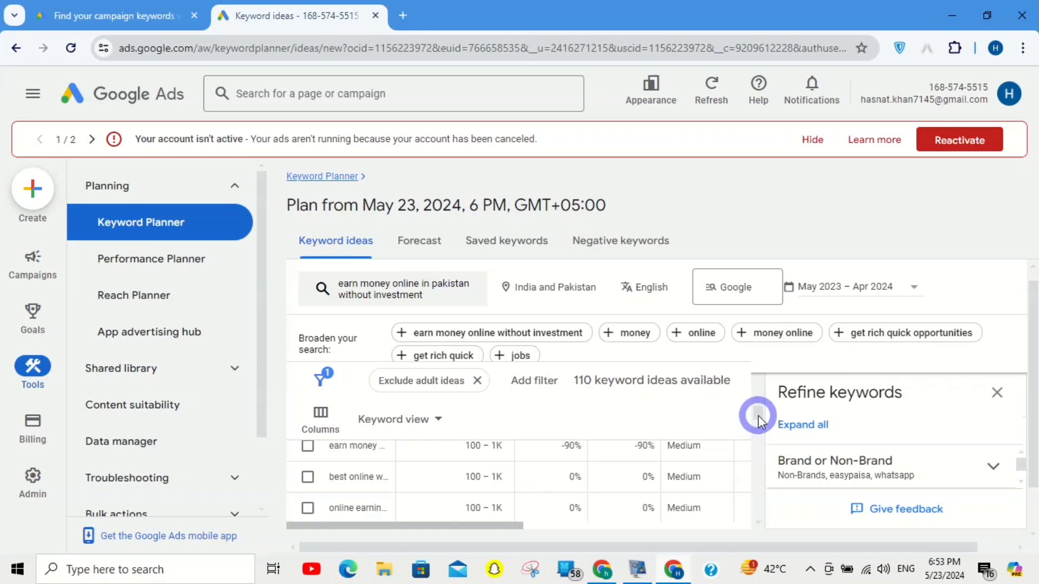
mouse_move(761, 384)
mouse_down()
mouse_move(762, 399)
mouse_move(760, 371)
mouse_up()
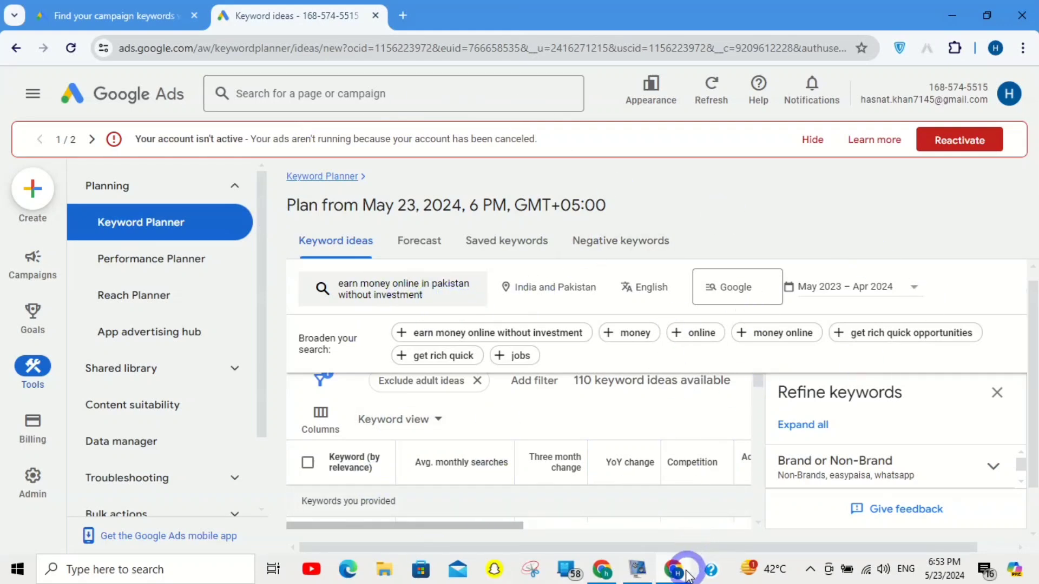
Switch to the WordPress draft post and examine its SEO score and Rank Math's Basic SEO checks
click(602, 571)
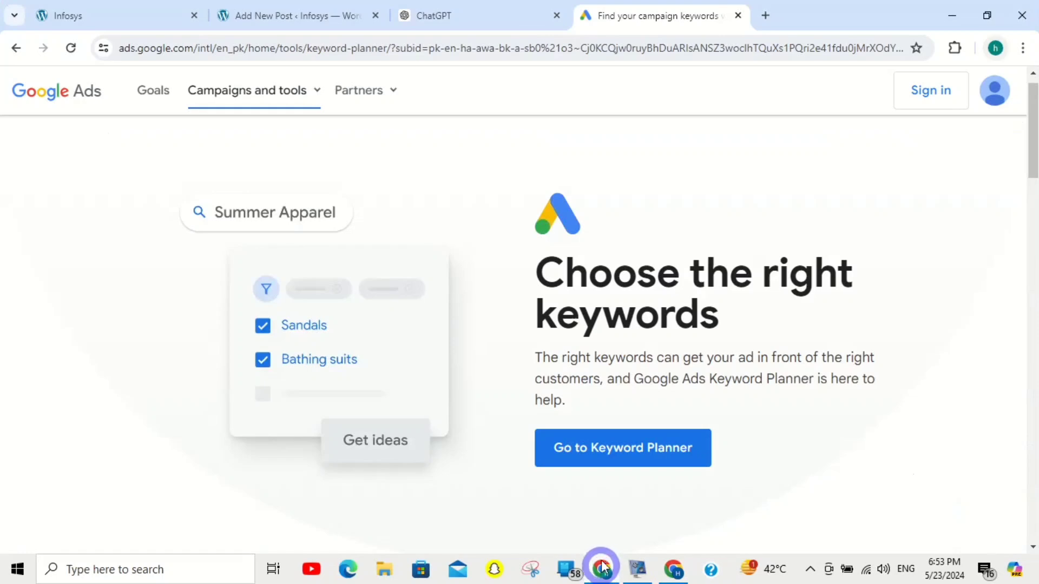
click(313, 7)
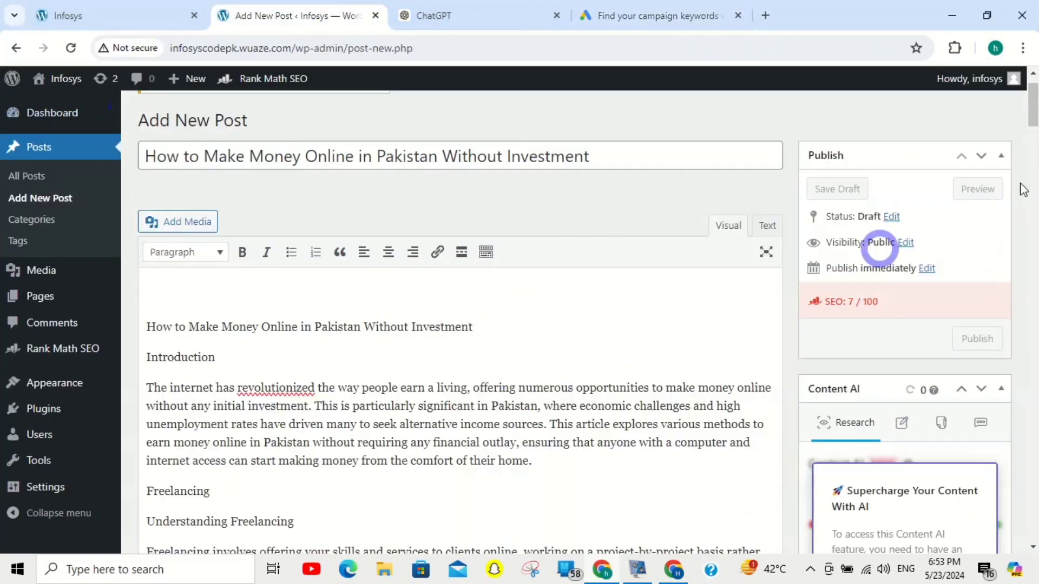
scroll(1030, 106, down, 2)
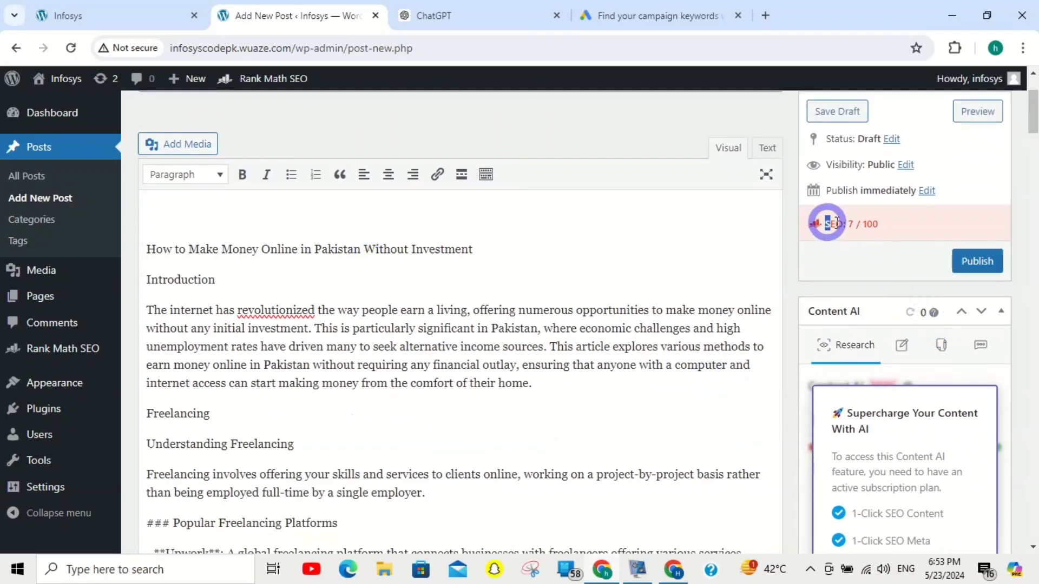
drag(836, 223, 879, 223)
drag(1032, 117, 1032, 508)
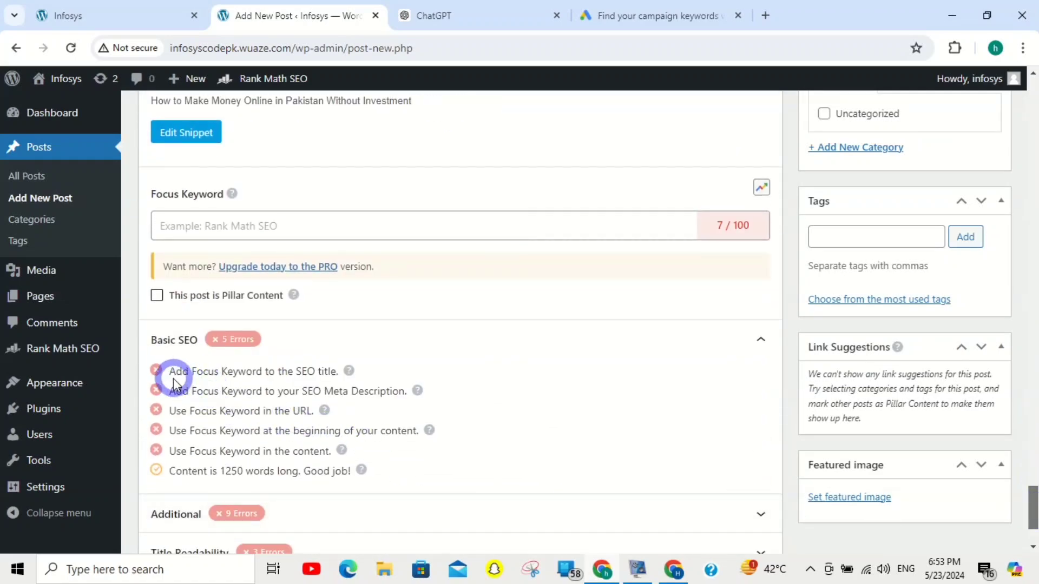
drag(169, 375, 298, 363)
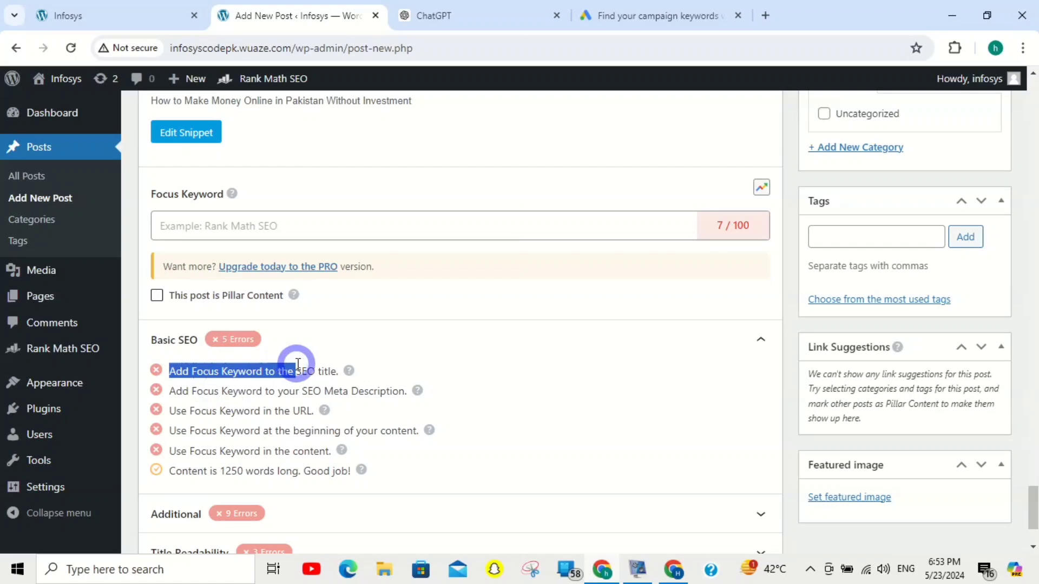
Consult the Google Ads keyword ideas again and add "earn online" as the post's Rank Math focus keyword
click(275, 218)
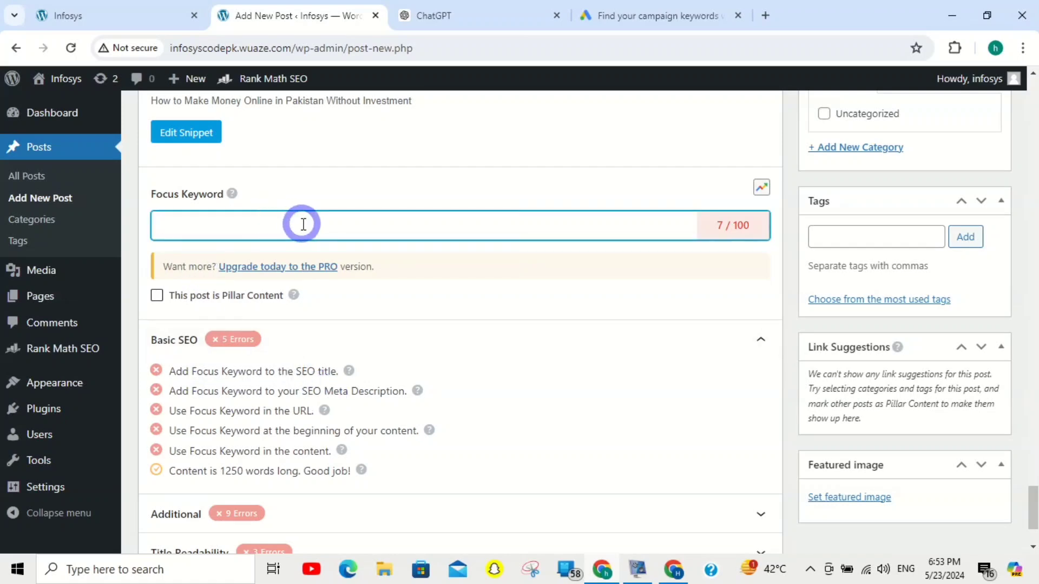
click(674, 571)
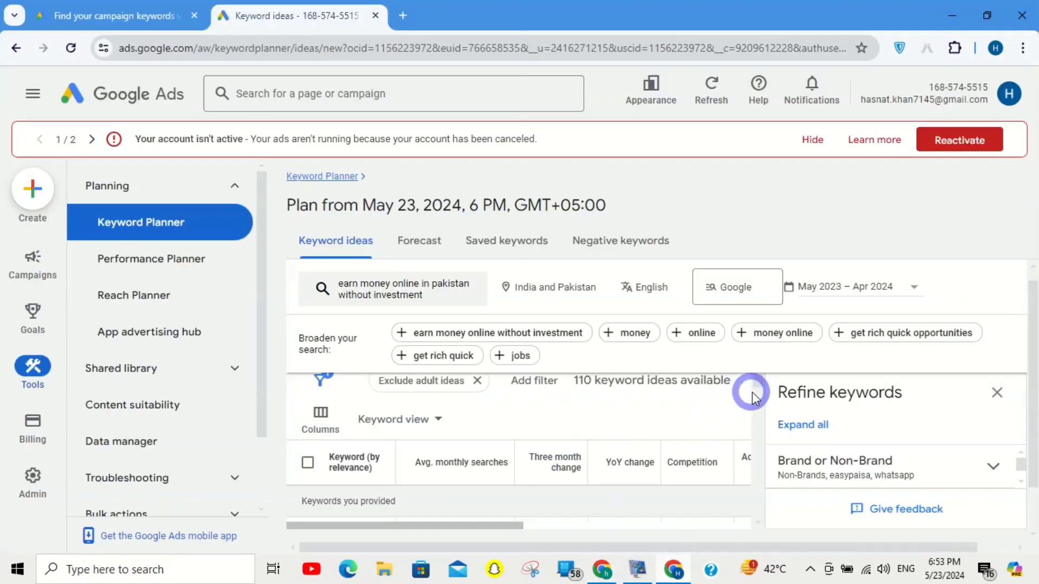
drag(758, 386, 763, 400)
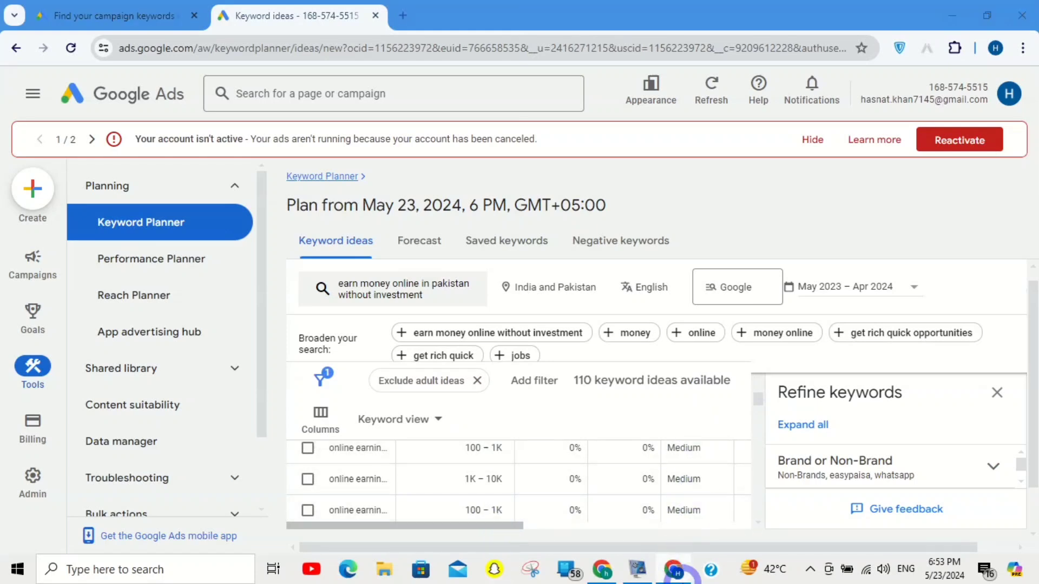
click(673, 567)
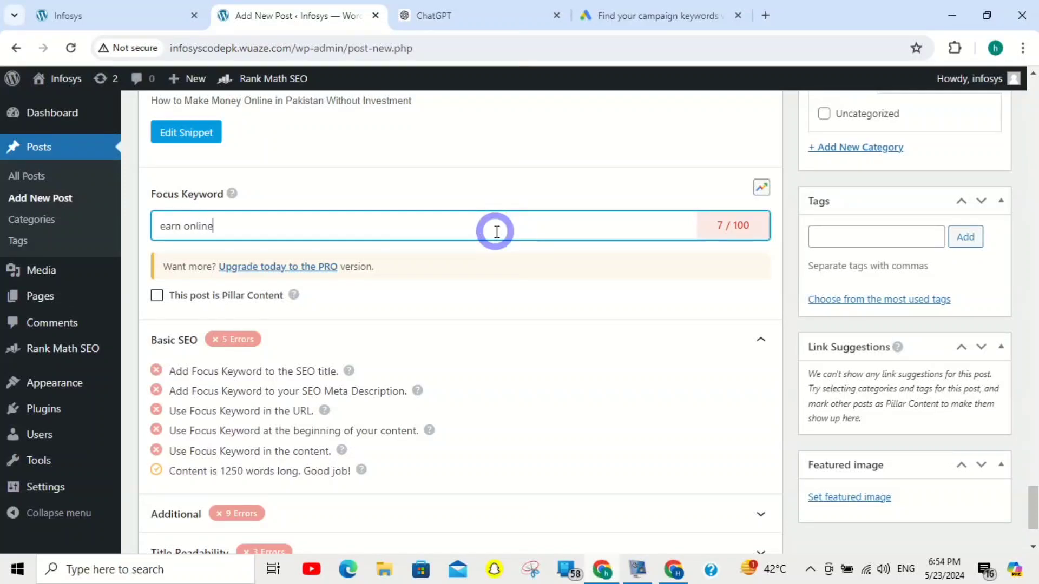
key(Return)
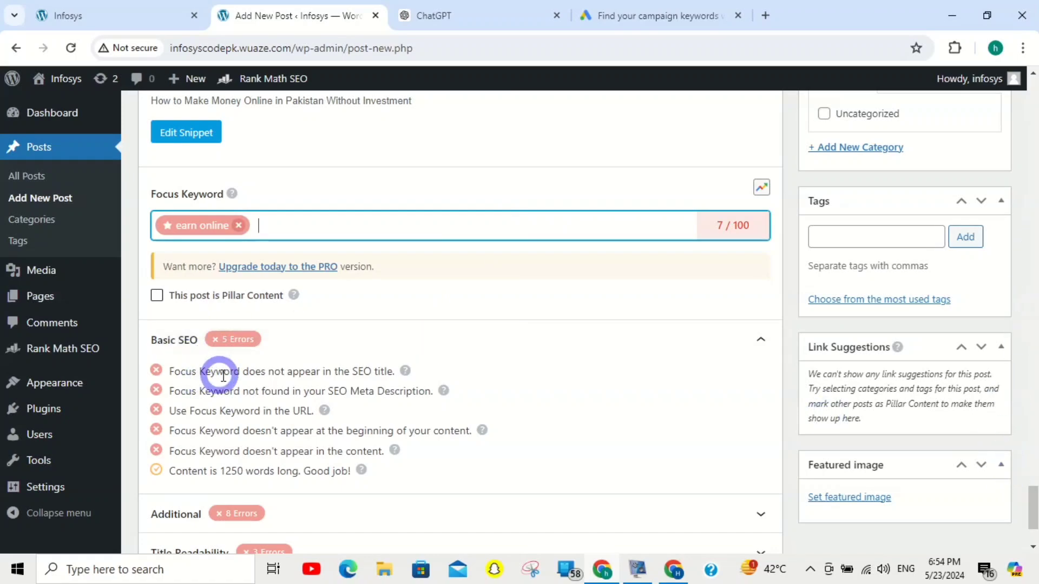
Replace "Make" with "Earn" in the post title
drag(1033, 509, 206, 206)
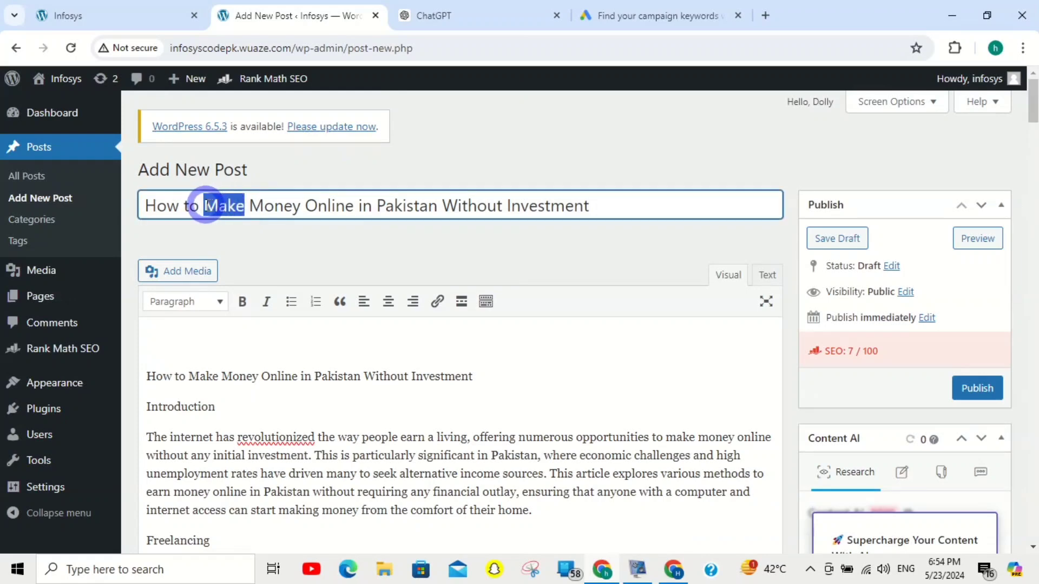
text(ea)
key(BackSpace)
key(BackSpace)
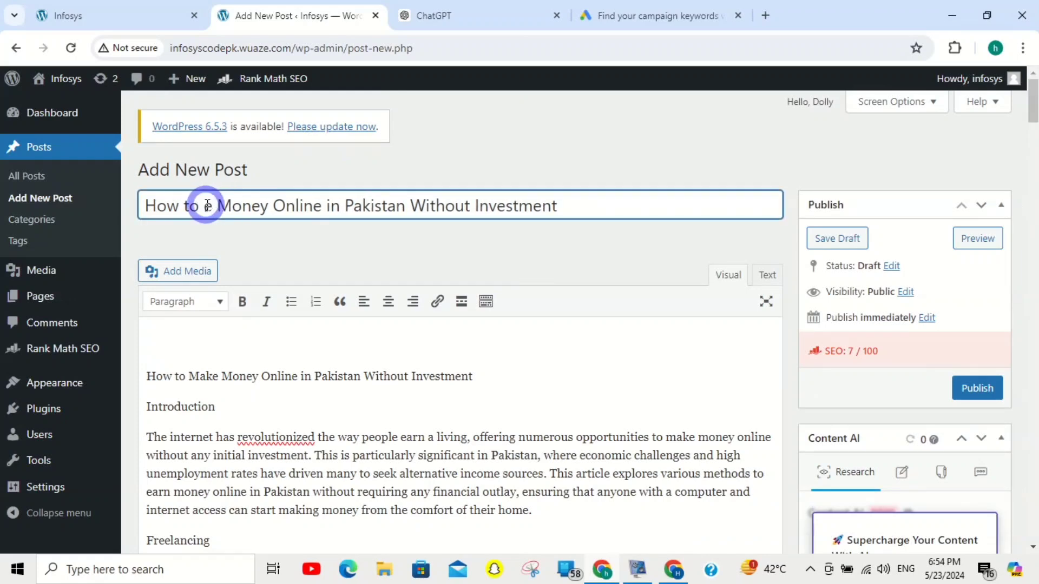
text(Earn)
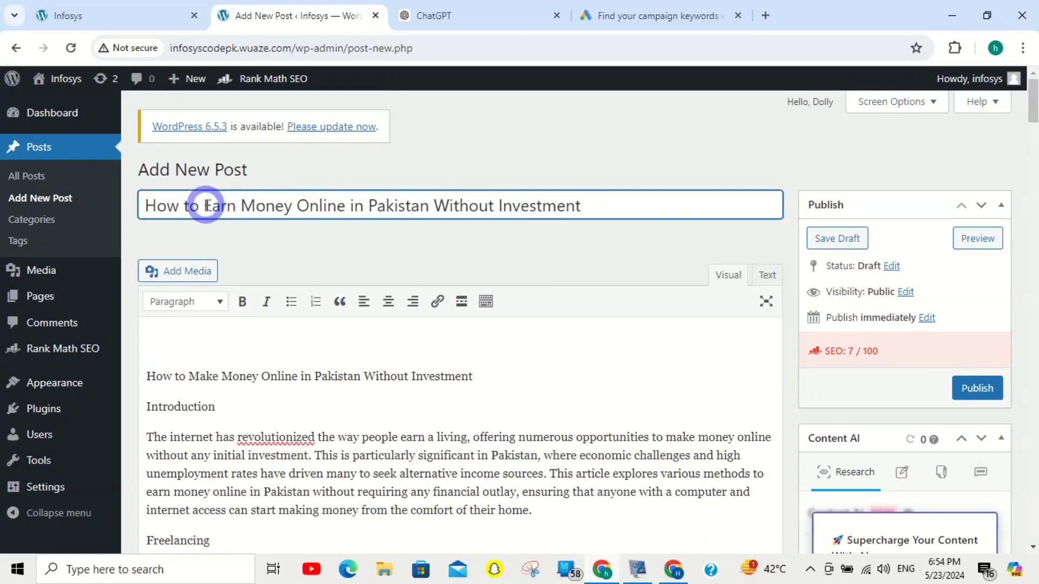
click(573, 260)
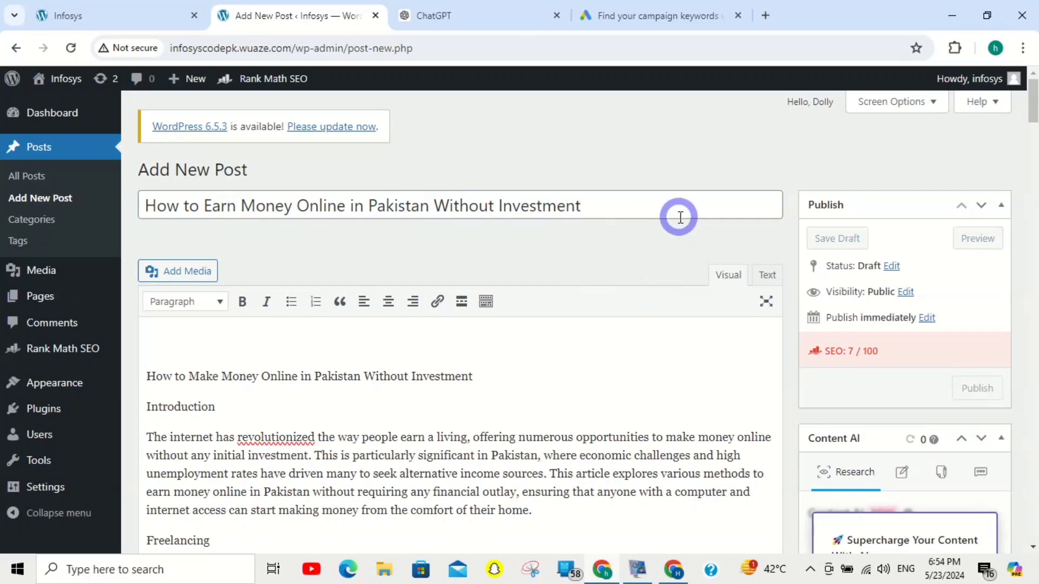
Shorten the post title to "How to Earn Online in Pakistan Without Investment" and capitalise the focus keyword as "Earn Online"
drag(1030, 112, 1031, 522)
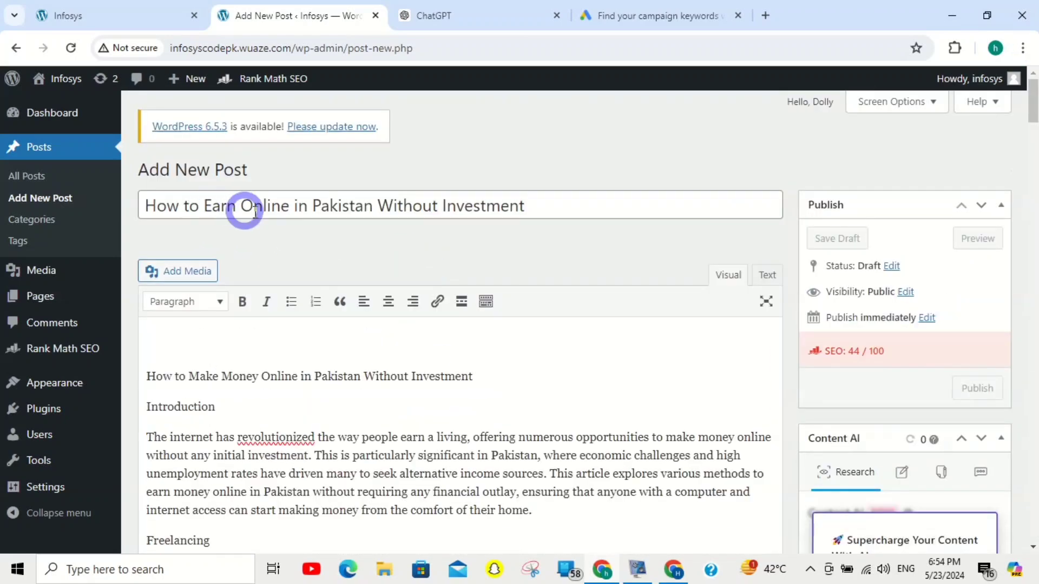
drag(292, 205, 212, 207)
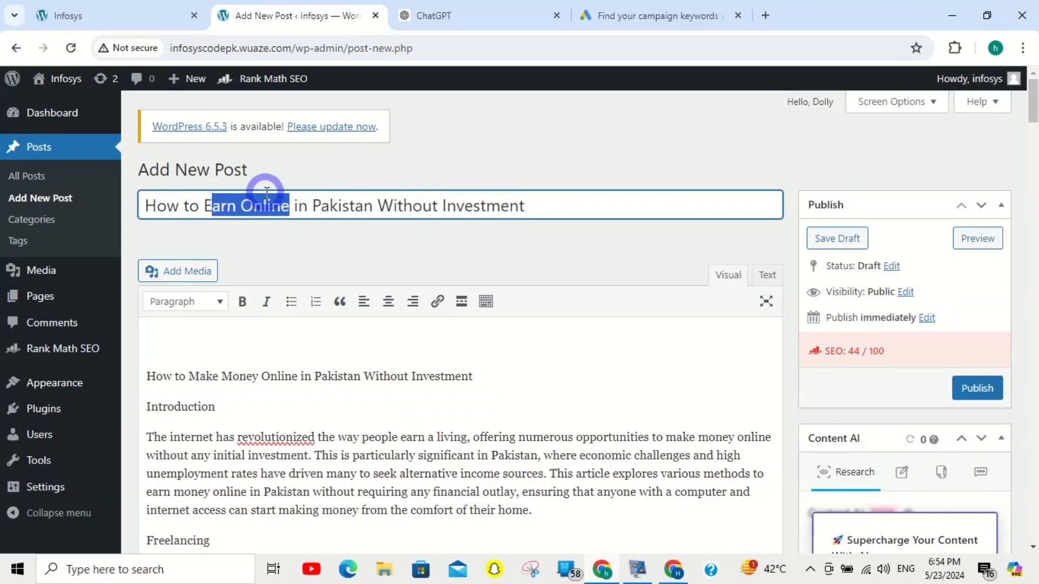
click(289, 206)
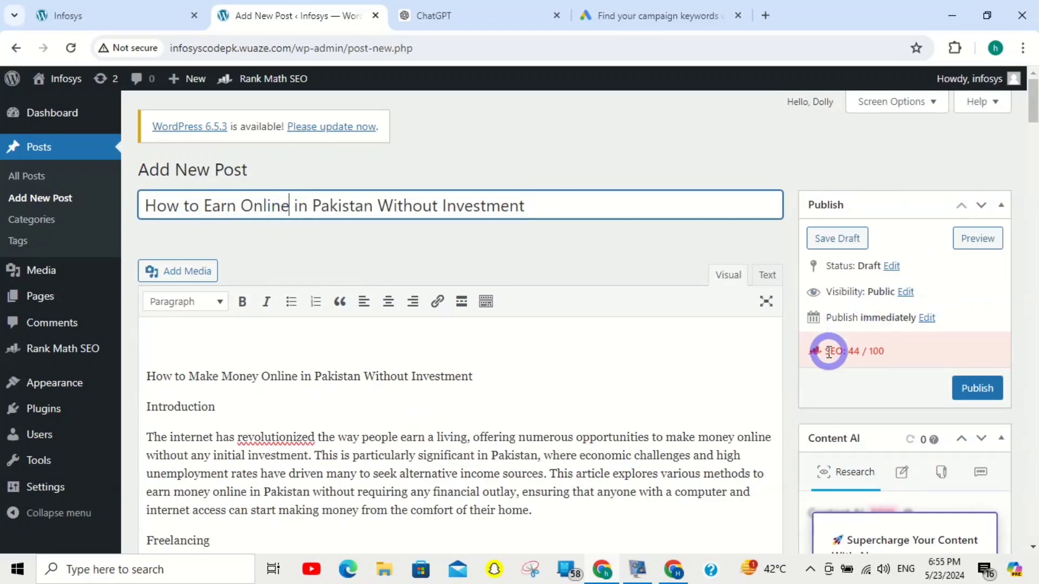
Check the post's SEO score, the remaining Basic SEO errors about the meta description, and the snippet preview
drag(826, 350, 851, 350)
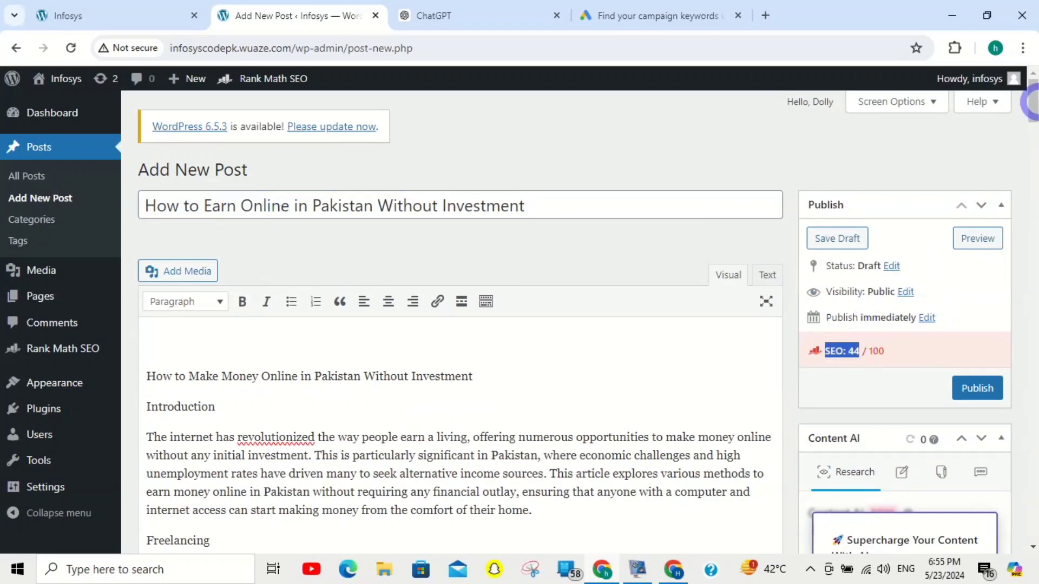
drag(1031, 103, 1031, 515)
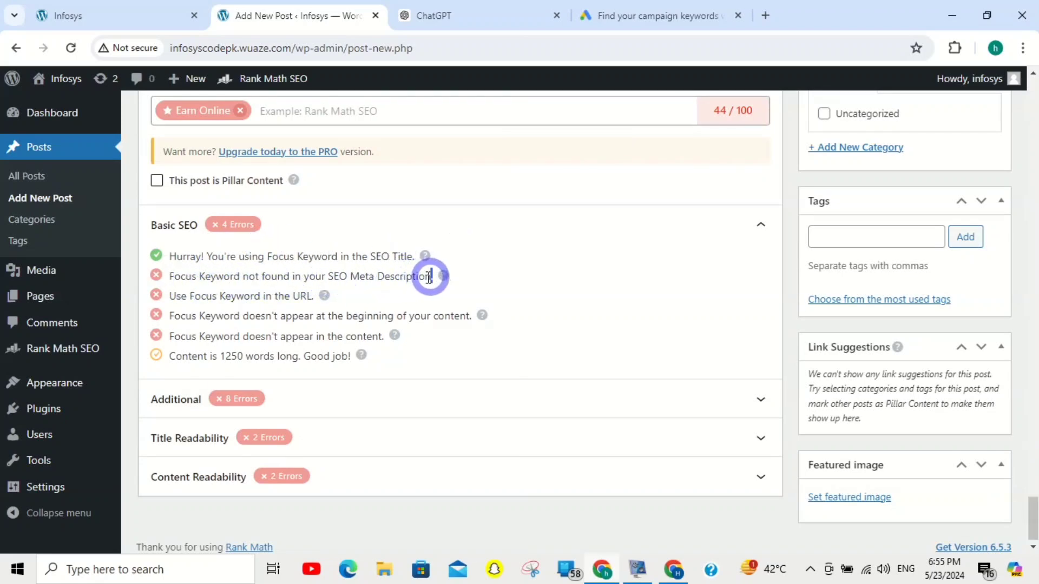
drag(428, 277, 368, 273)
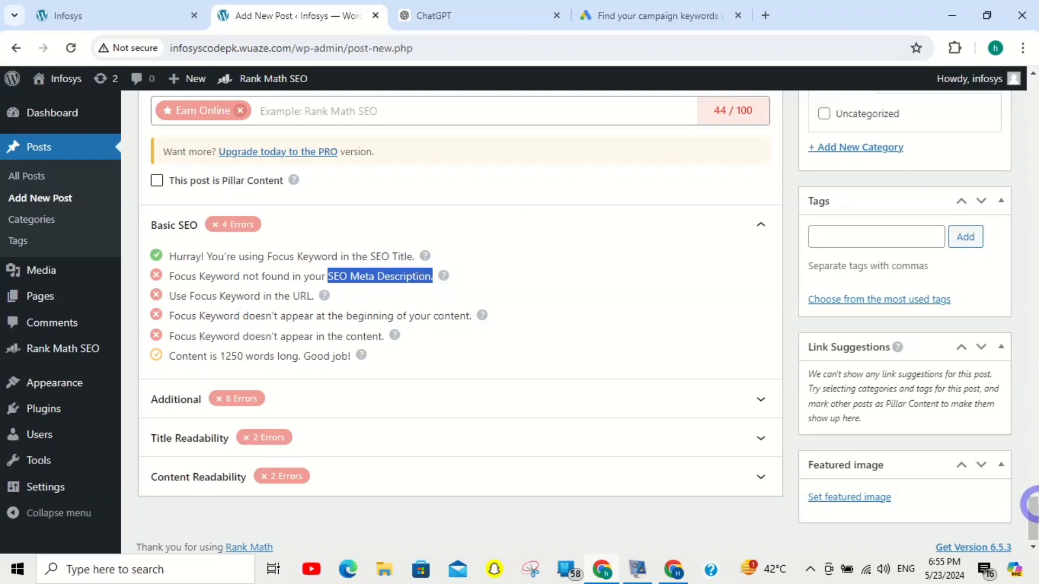
scroll(460, 320, up, 6)
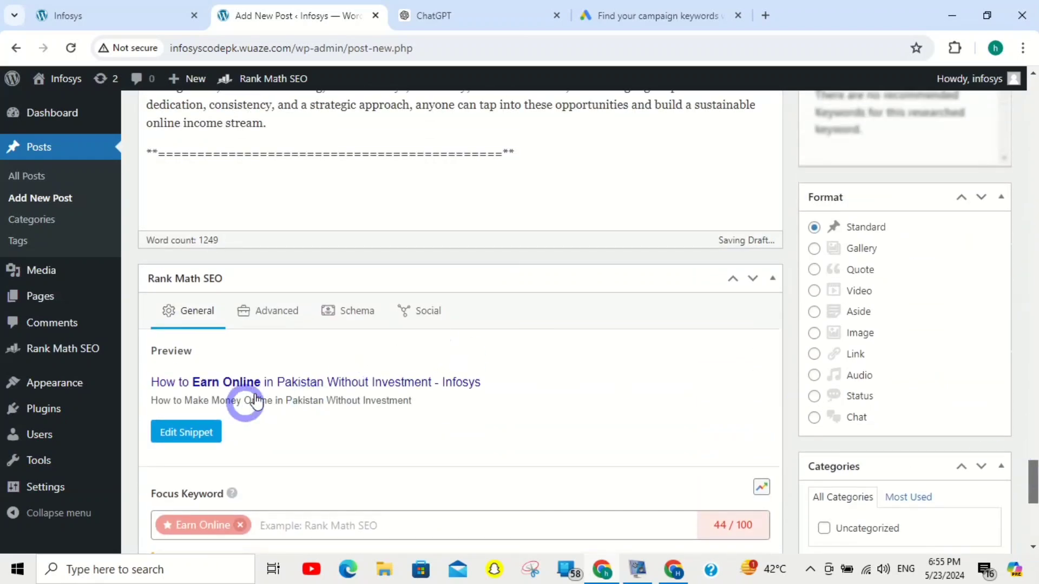
Search Google for "earn" in a new tab and examine the description text under the Cambridge Dictionary result
click(765, 15)
text(earn)
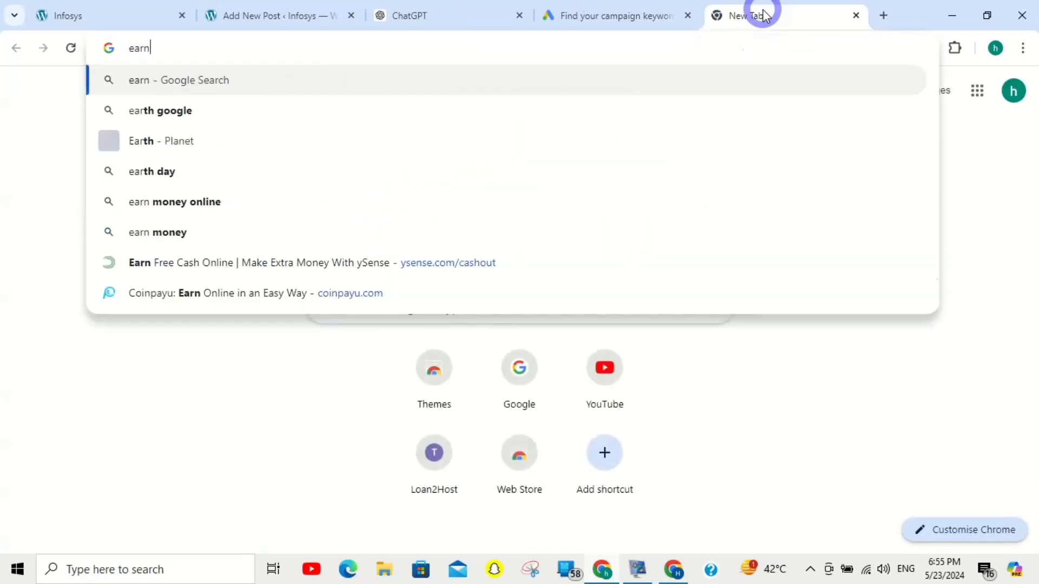
key(Return)
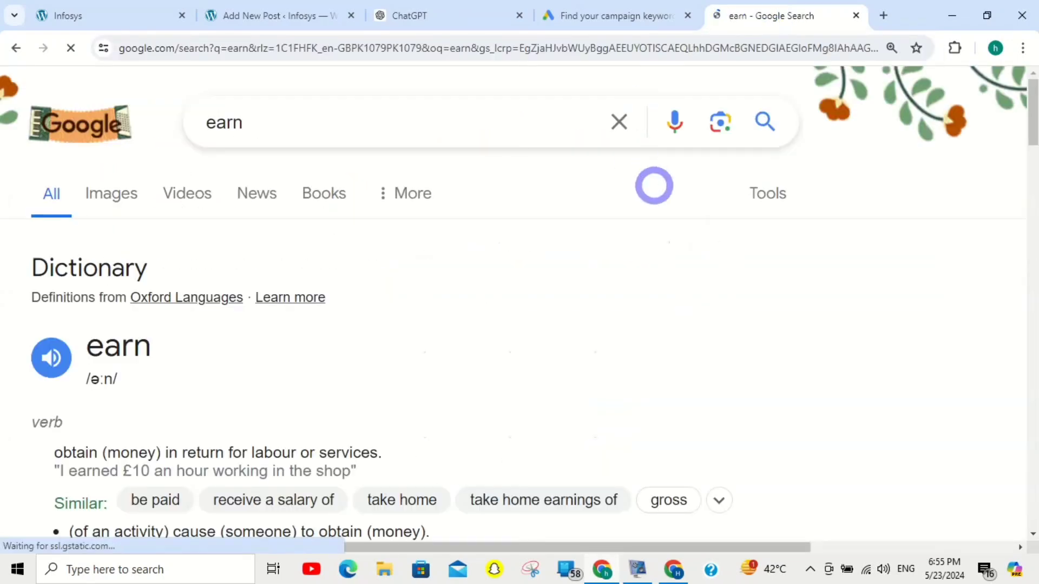
drag(1030, 100, 1031, 196)
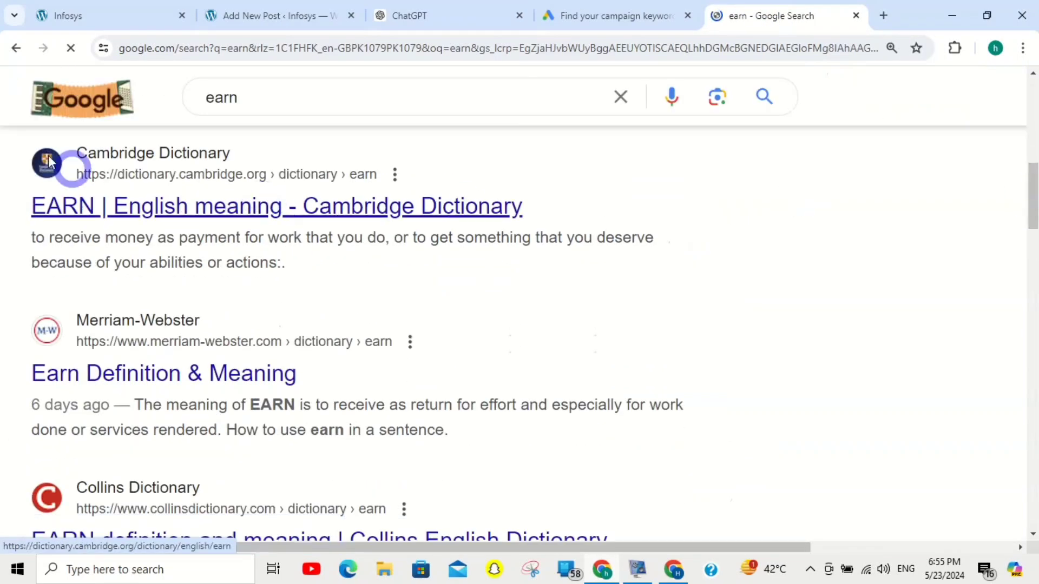
click(187, 219)
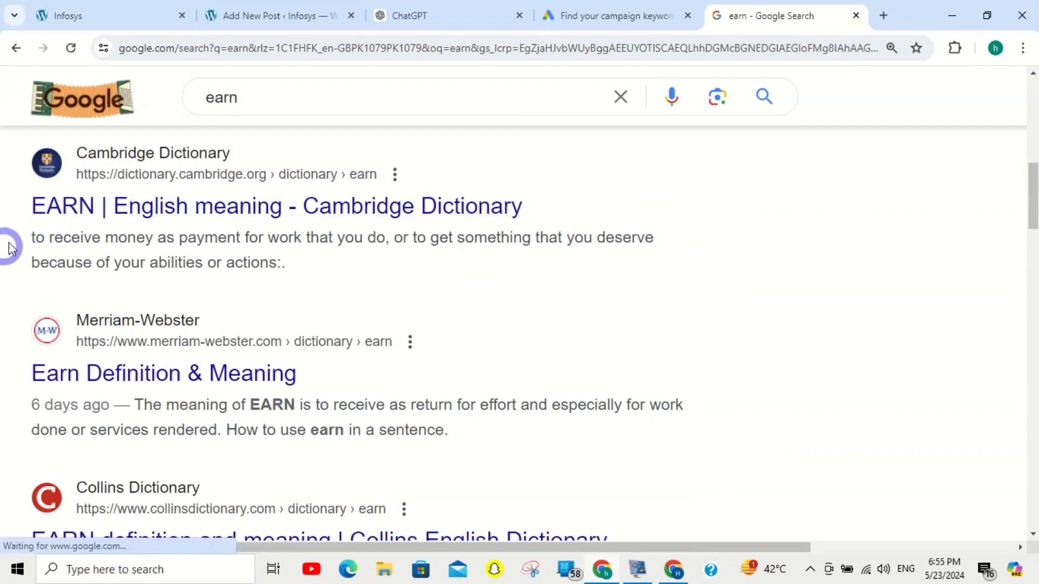
drag(31, 241, 306, 278)
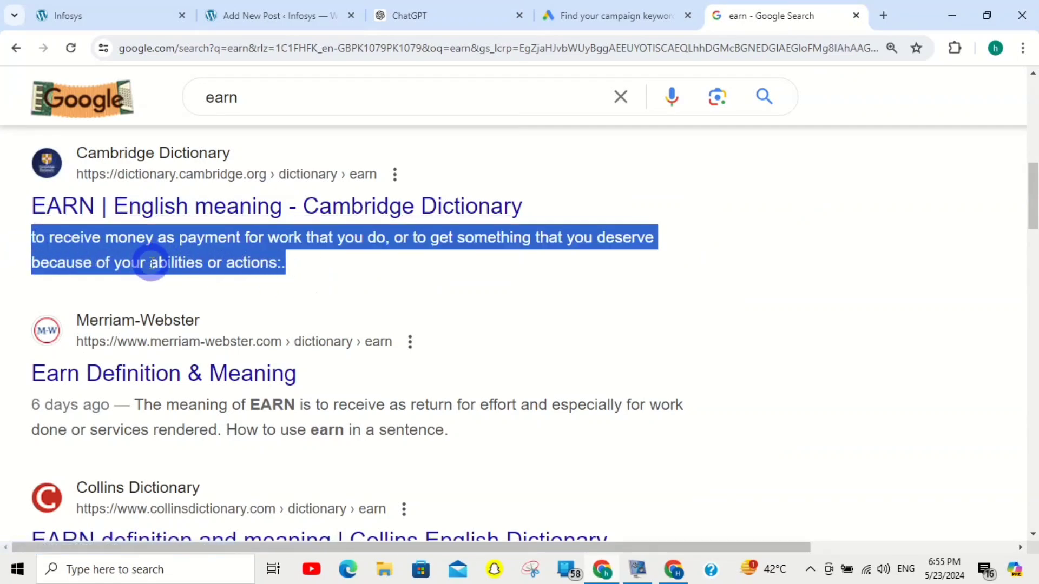
Return to the draft post and open the snippet editor at its Description for editing
click(246, 6)
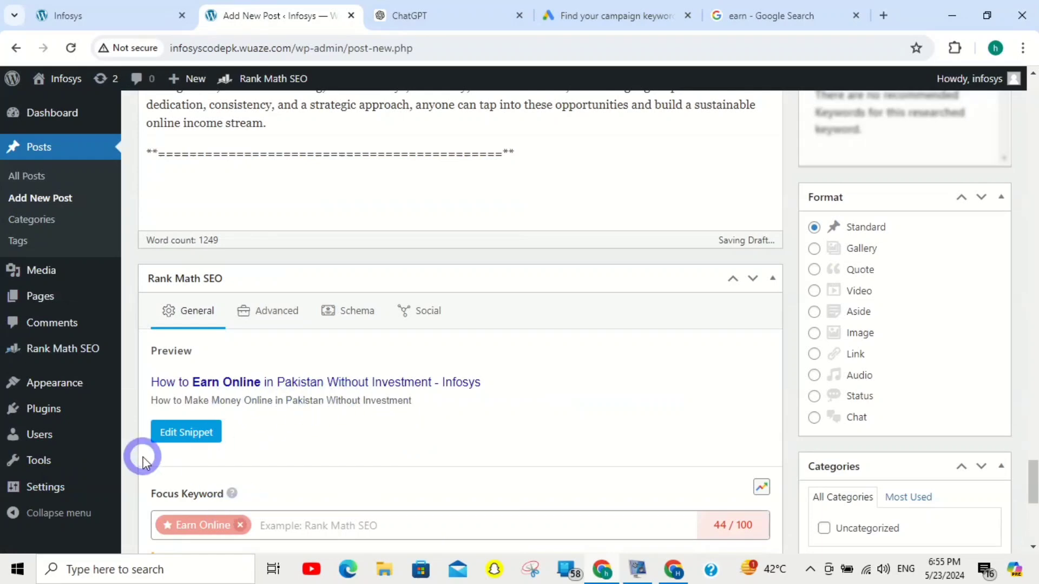
click(186, 431)
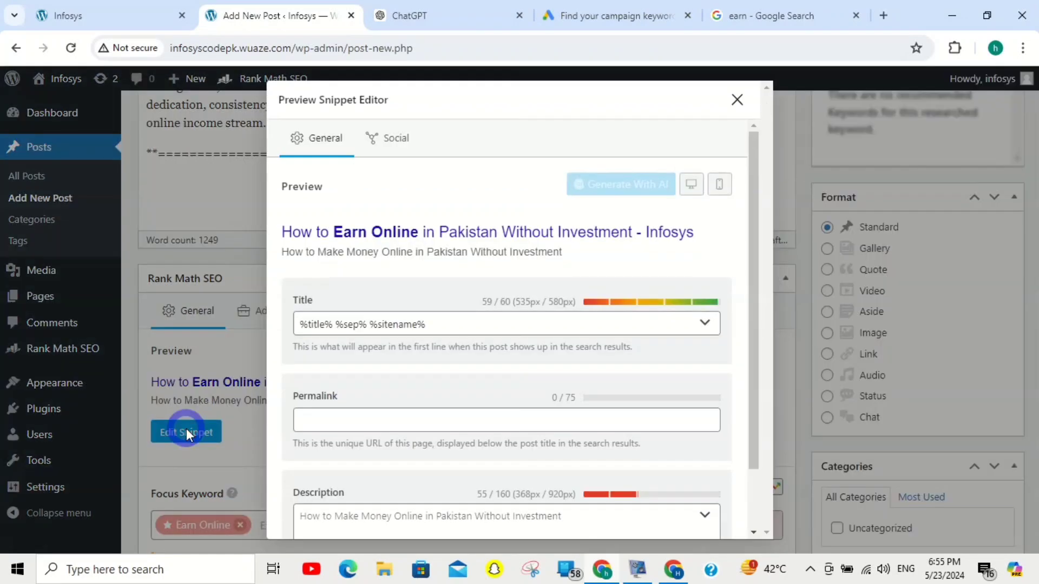
drag(754, 228, 763, 352)
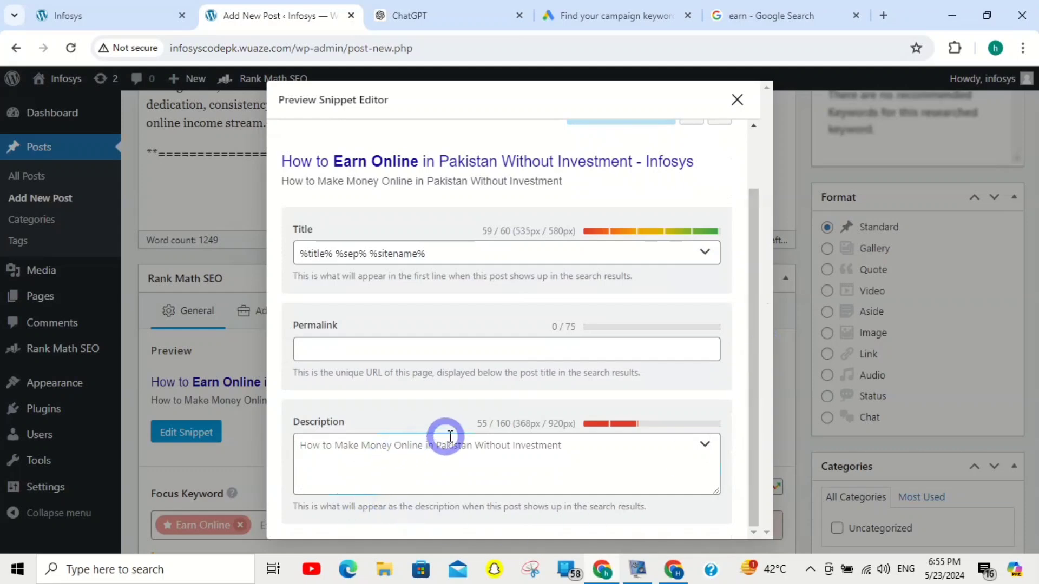
click(413, 455)
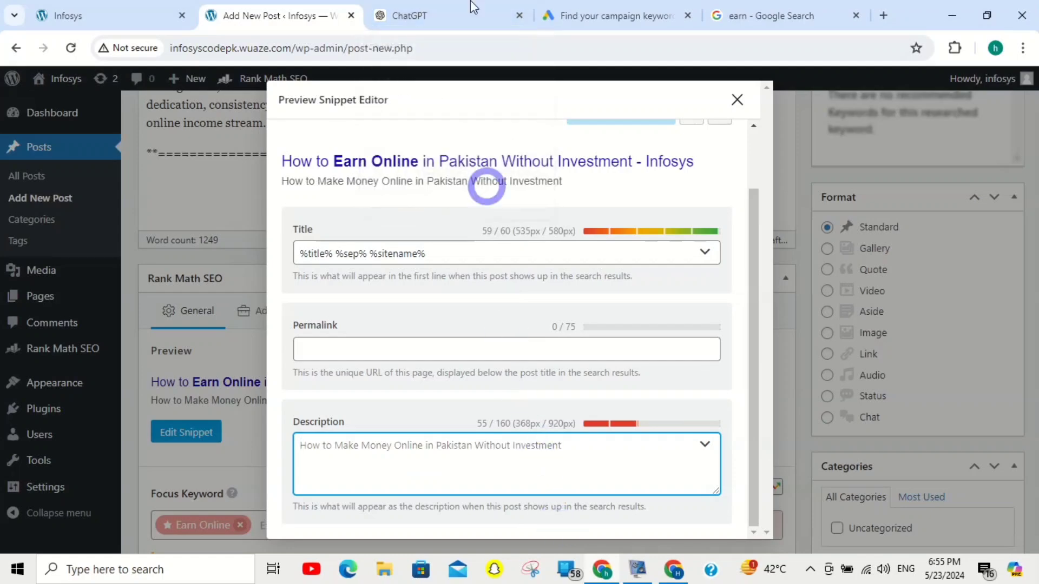
Look through the generated article in ChatGPT for text usable as a meta description, and return to the snippet editor
click(438, 15)
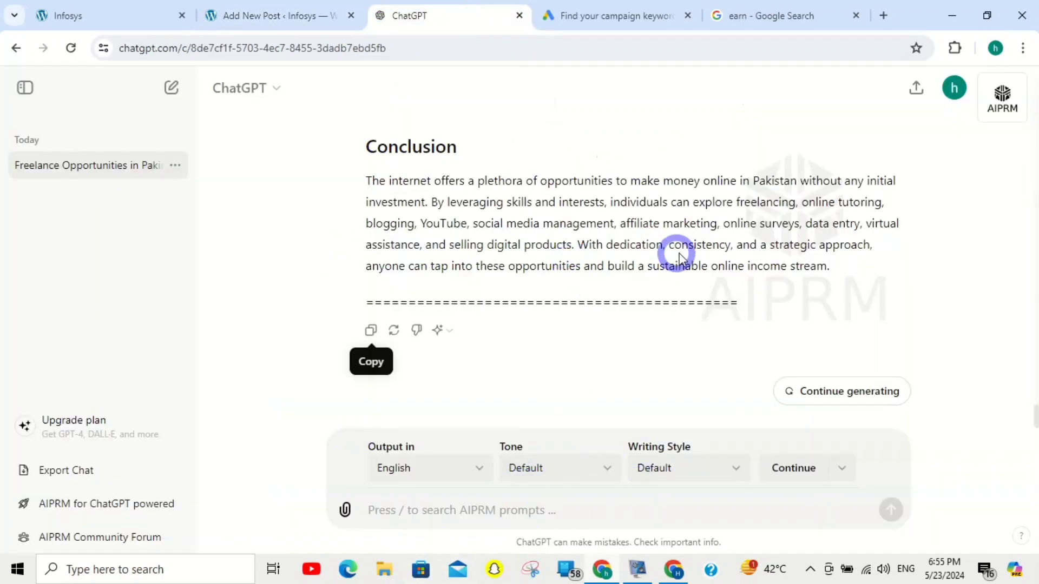
scroll(616, 271, up, 10)
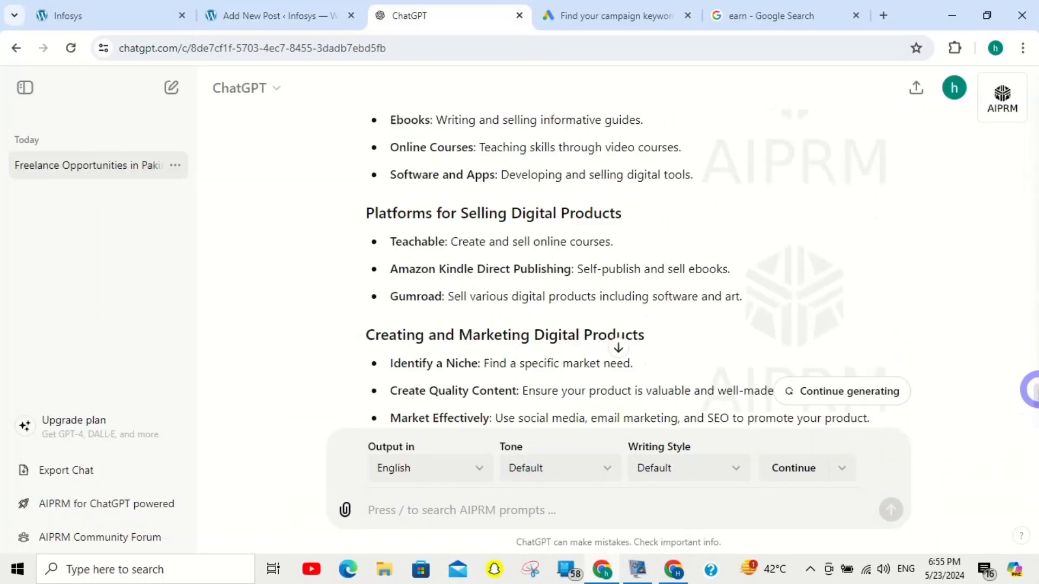
scroll(617, 270, up, 6)
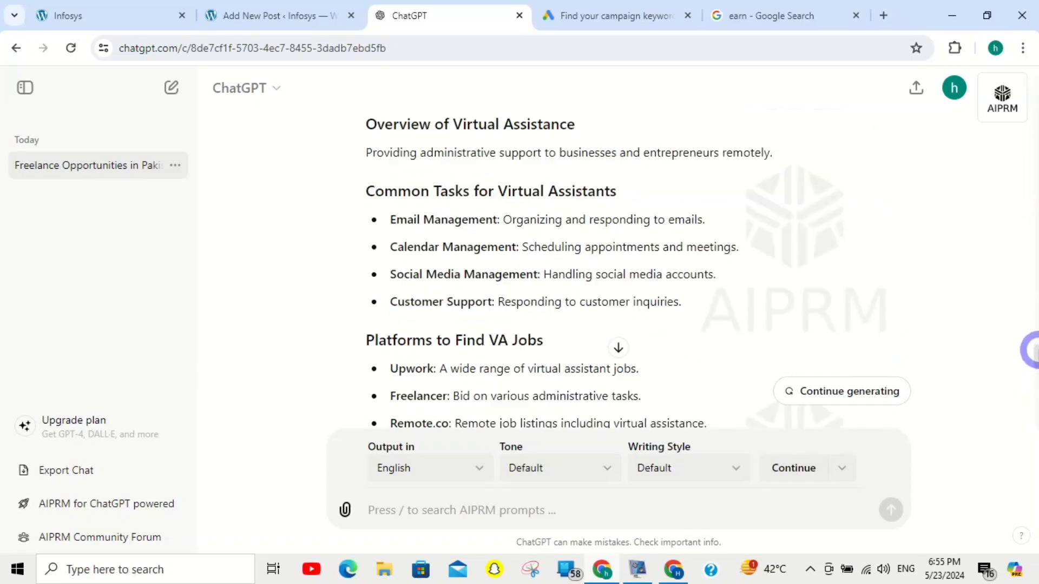
drag(429, 271, 674, 271)
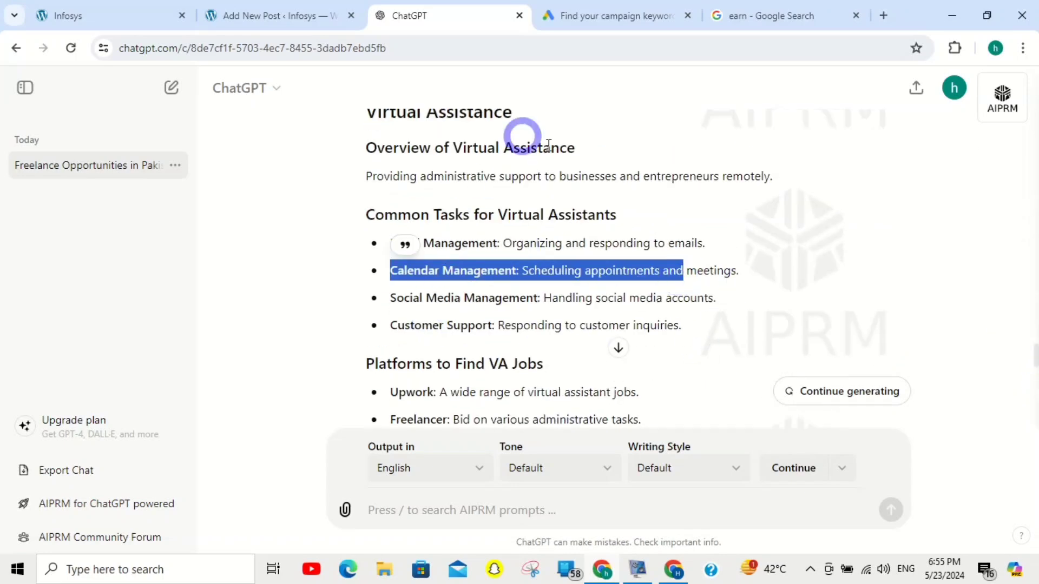
click(274, 5)
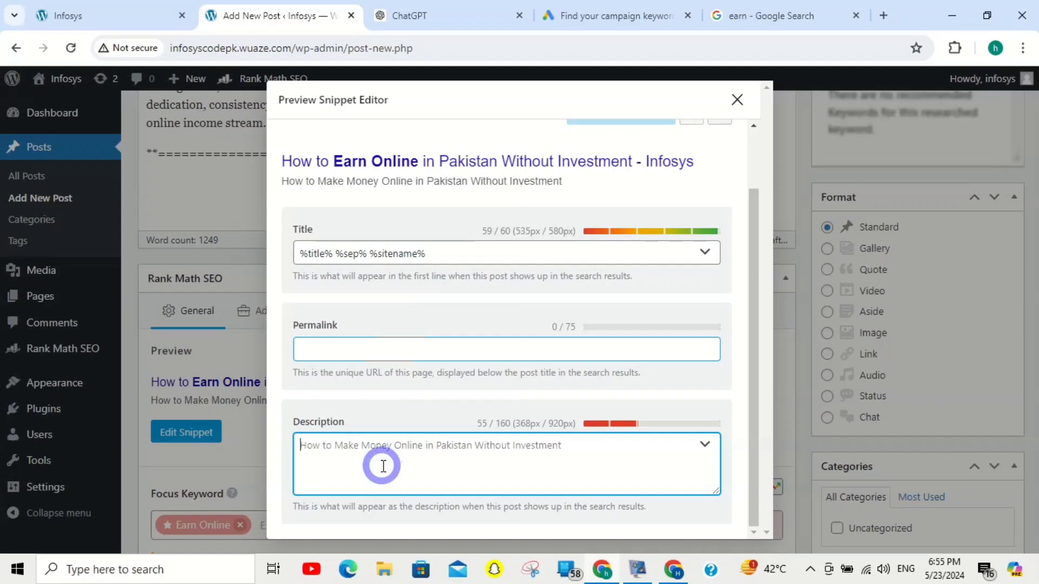
Copy the previewed text "How to Make Money Online in Pakistan Without Investment" into the snippet's Description
text(#)
key(BackSpace)
key(ctrl+v)
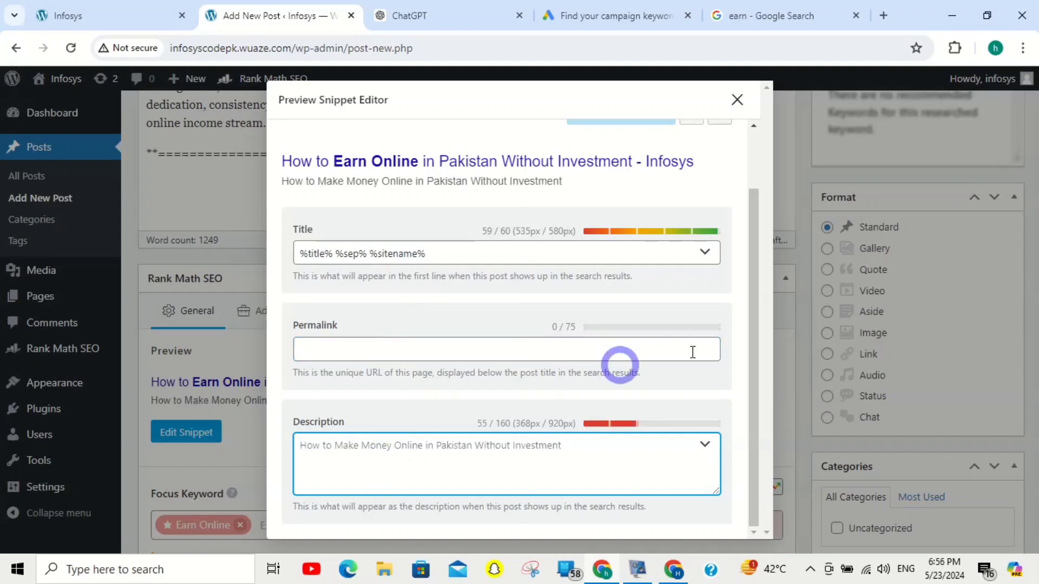
triple_click(333, 182)
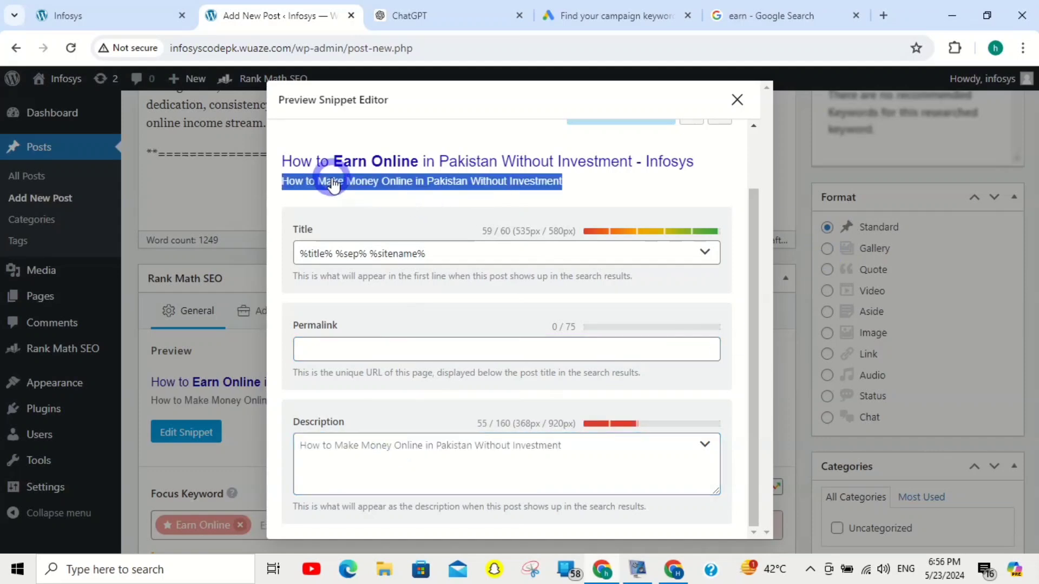
click(492, 480)
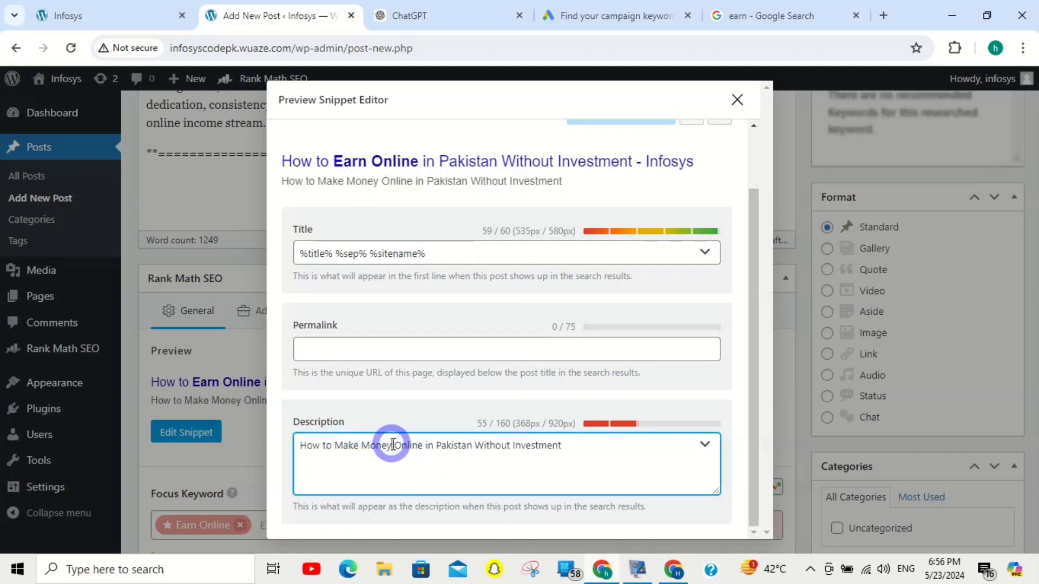
Change the snippet Description to "How to Earn Online in Pakistan Without Investment" and close the snippet editor
drag(392, 444, 345, 443)
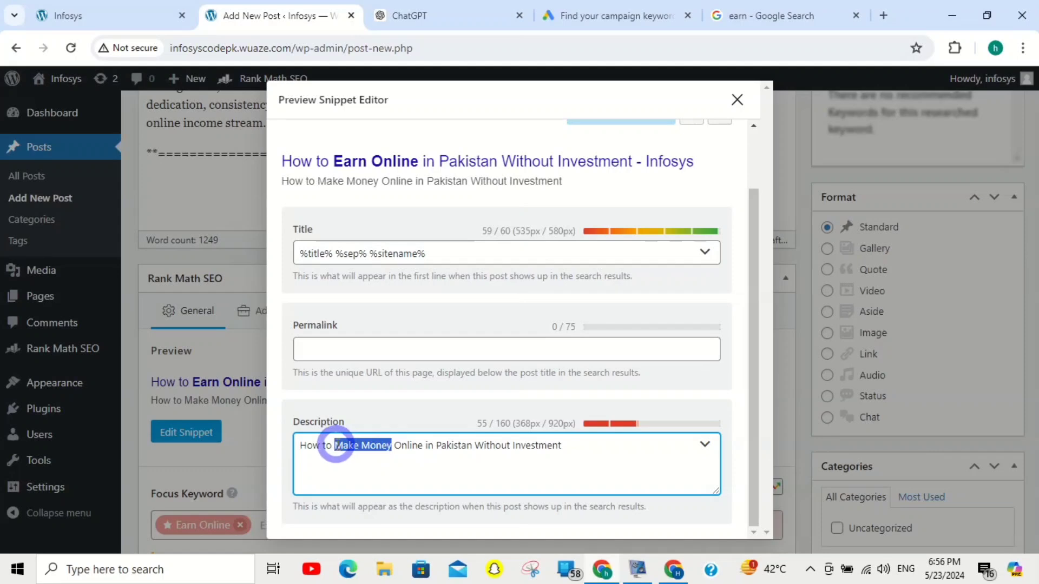
text(Earn Online)
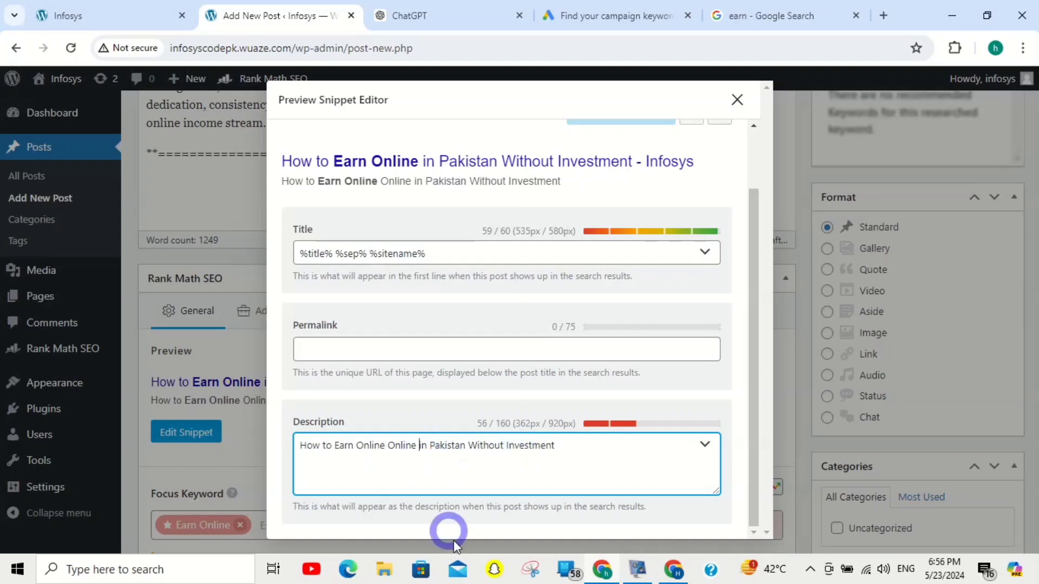
key(BackSpace)
key(BackSpace)
key(BackSpace)
key(BackSpace)
key(BackSpace)
key(BackSpace)
key(BackSpace)
key(BackSpace)
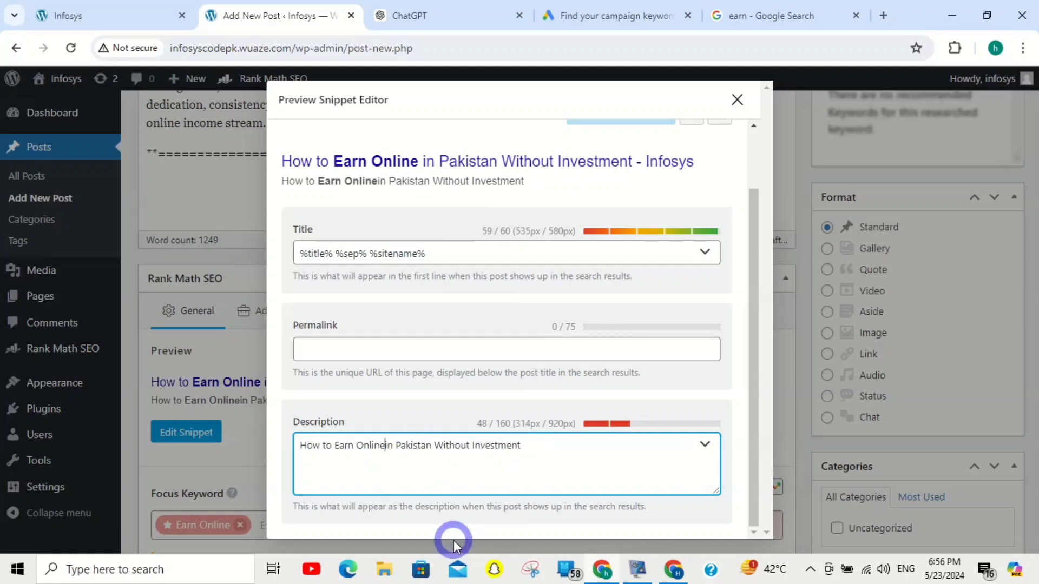
key(Return)
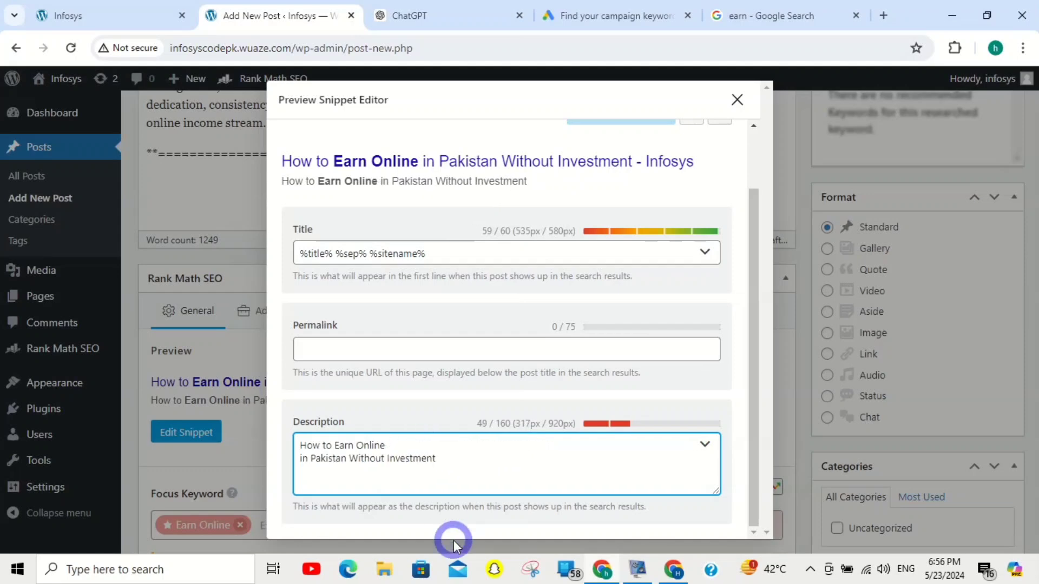
key(BackSpace)
click(739, 99)
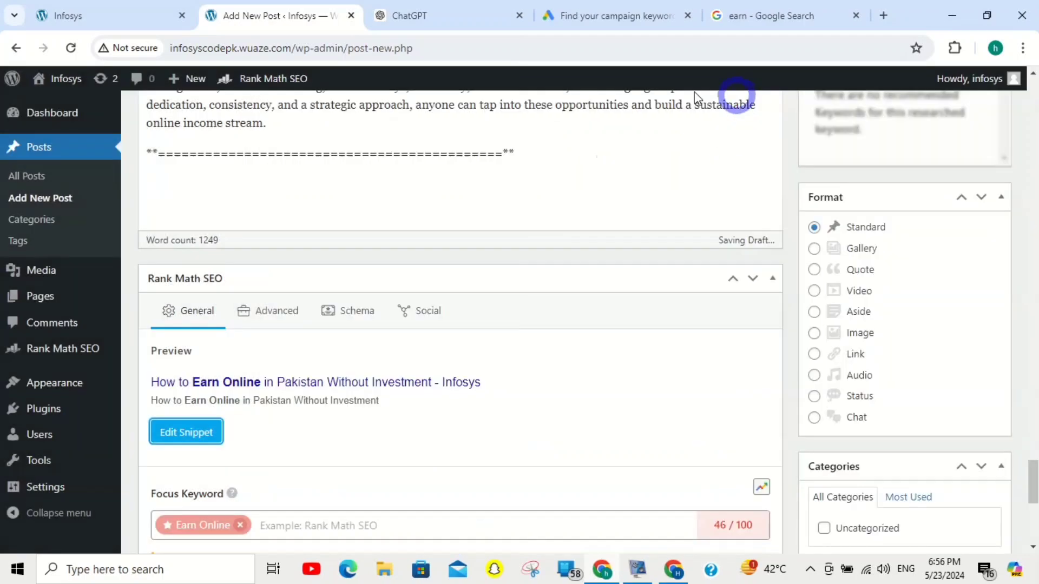
Check the Basic SEO results for focus keyword use in the meta description and in the URL
click(1033, 465)
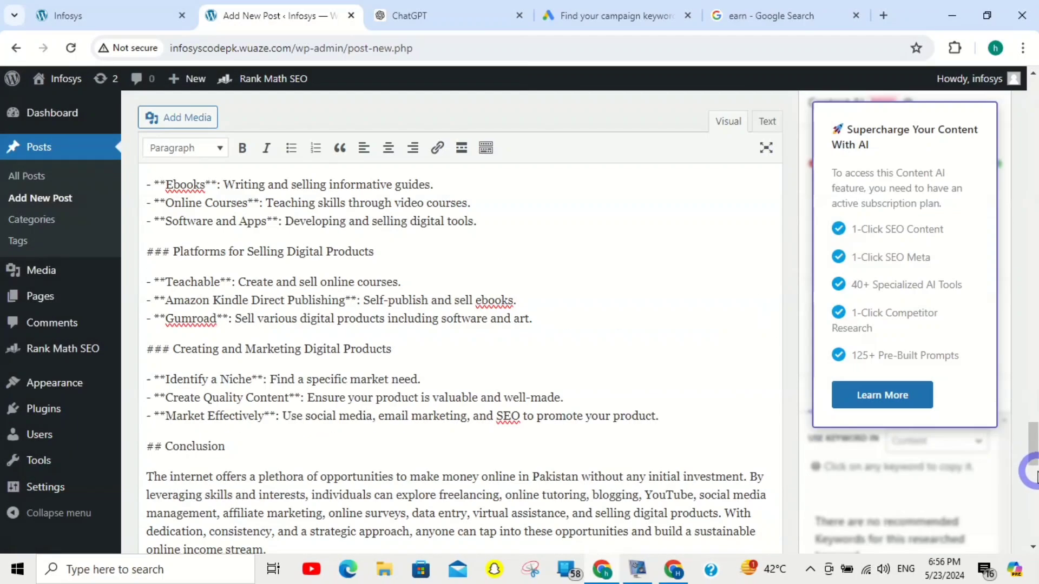
drag(1033, 455, 1030, 514)
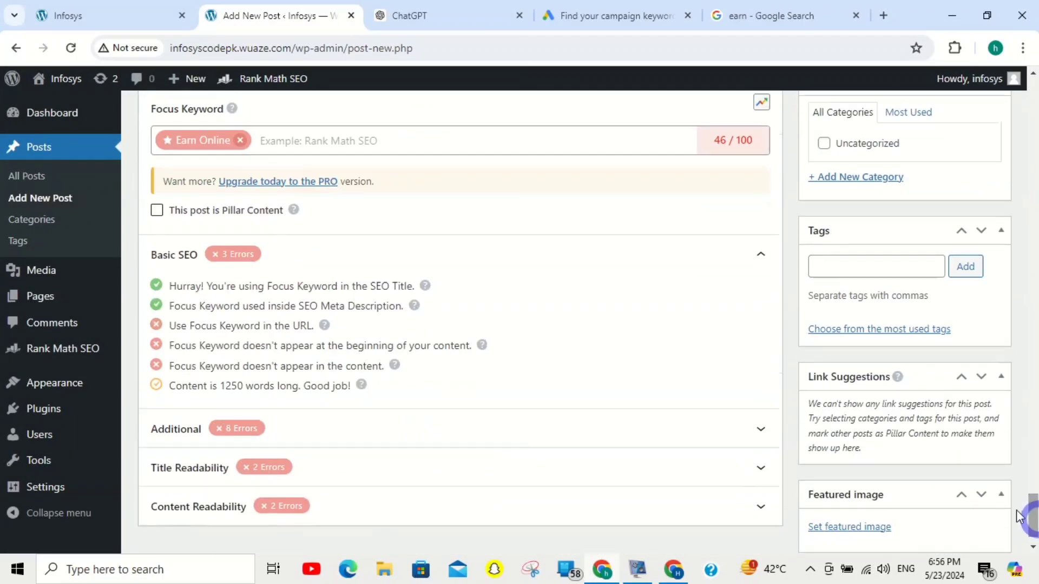
drag(170, 306, 403, 305)
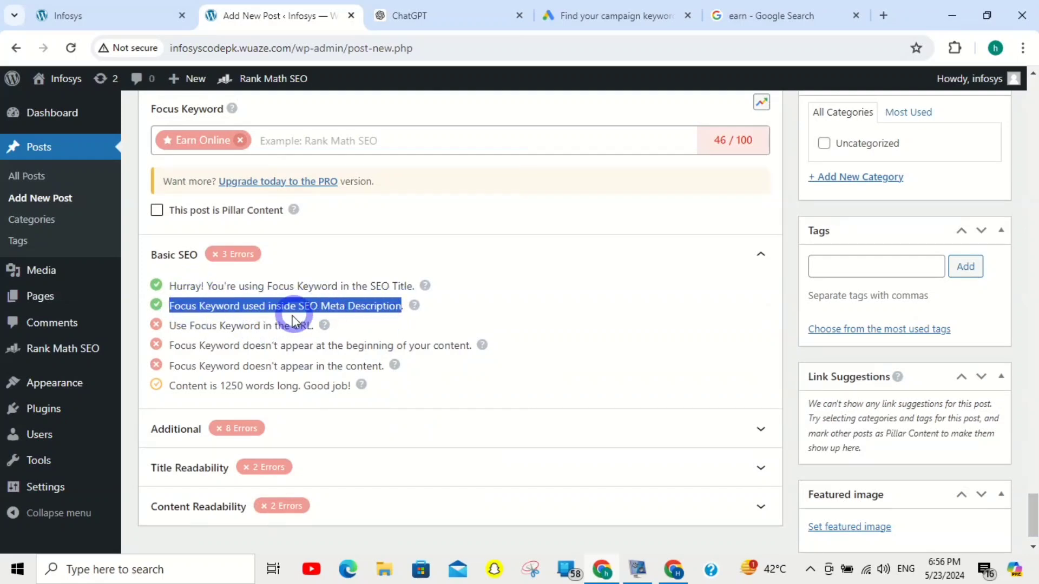
drag(170, 327, 296, 326)
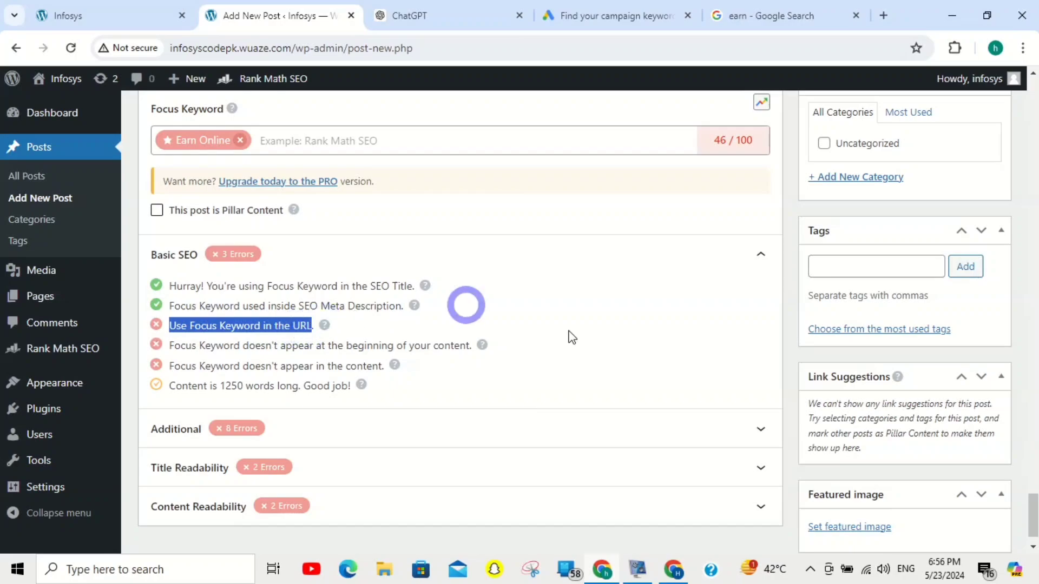
Open the snippet editor to look at the post's Permalink, and close it again
drag(1034, 517, 1030, 476)
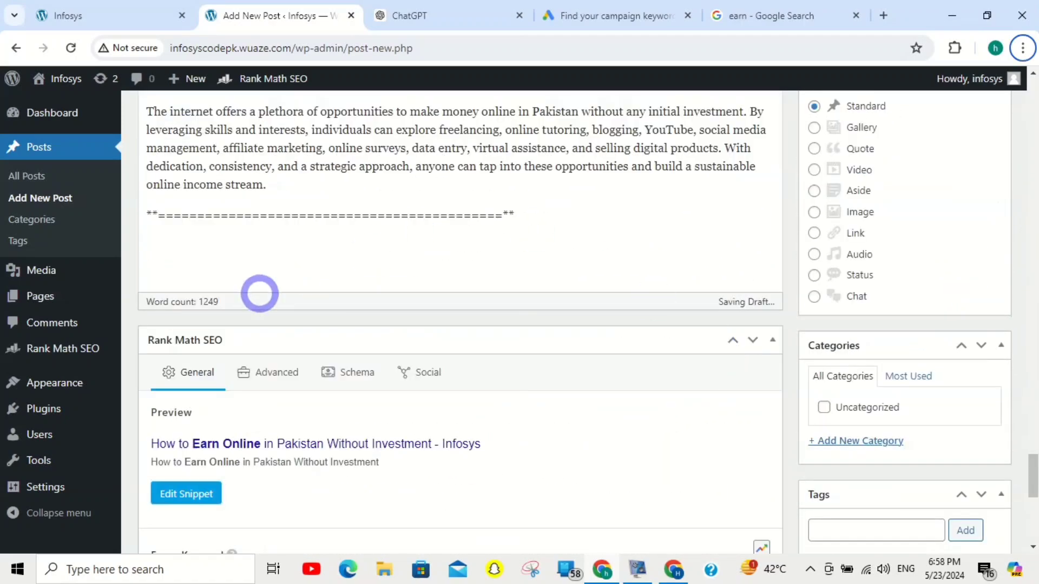
click(195, 495)
drag(758, 225, 579, 333)
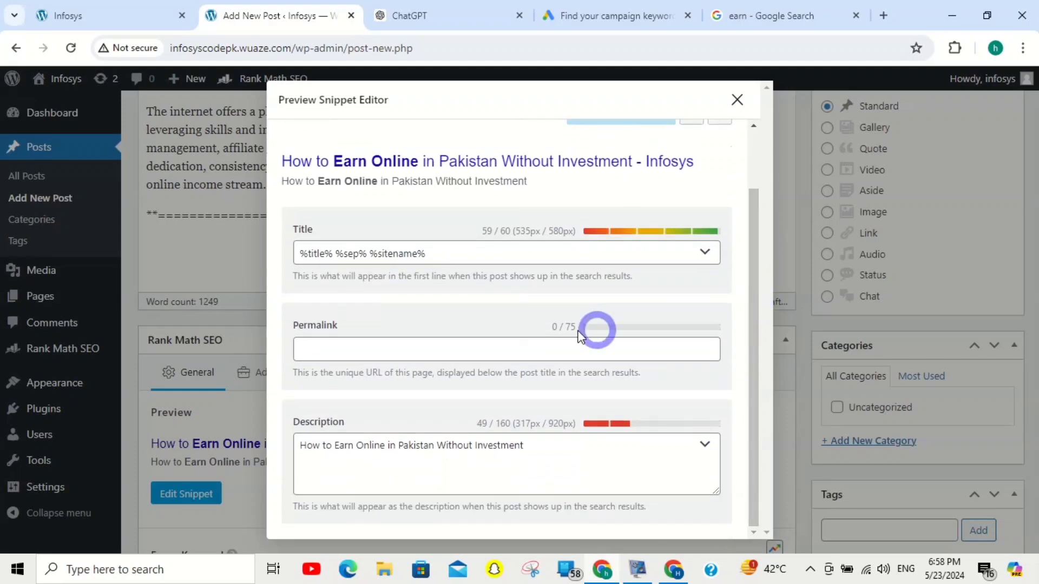
click(487, 348)
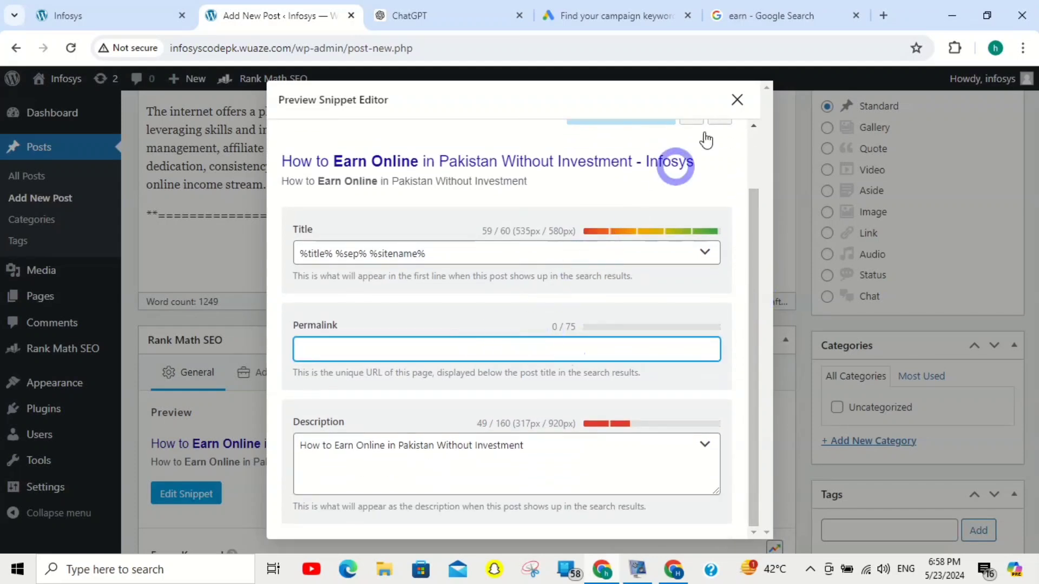
click(739, 101)
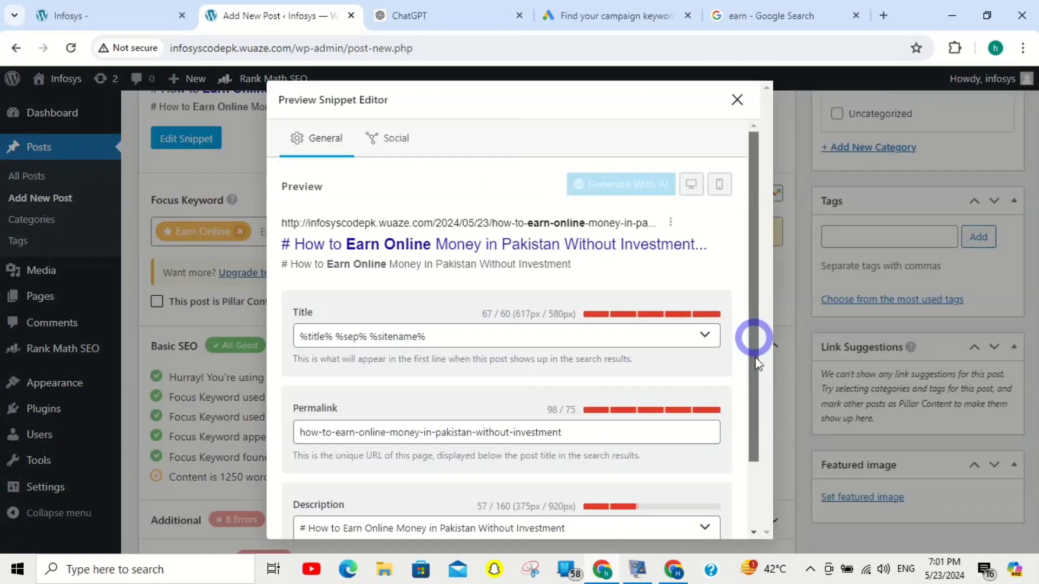
Examine where the focus keyword "earn-online" sits in the snippet's Permalink, and close the snippet editor
scroll(753, 341, down, 2)
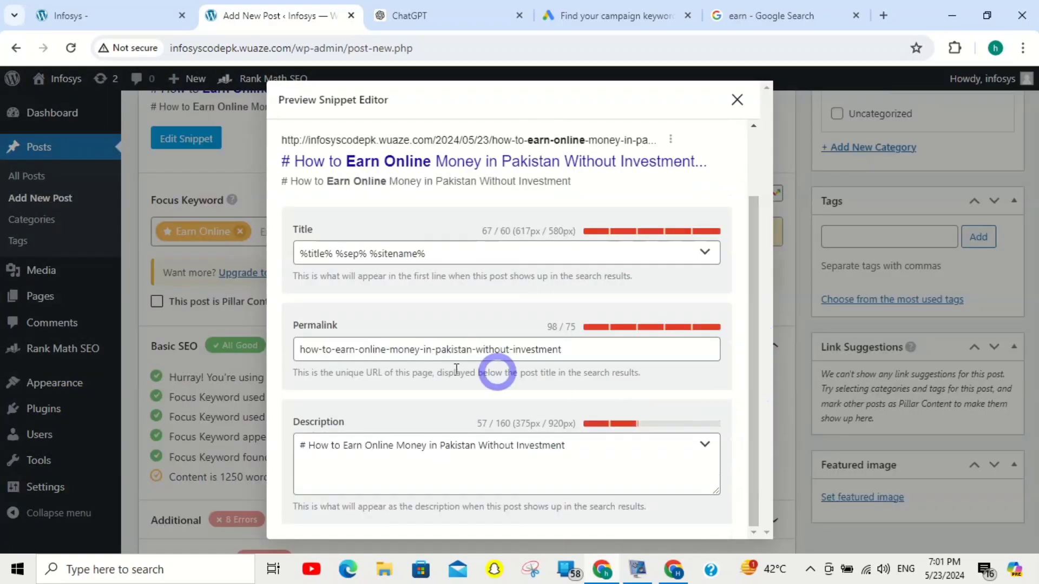
drag(391, 346, 368, 346)
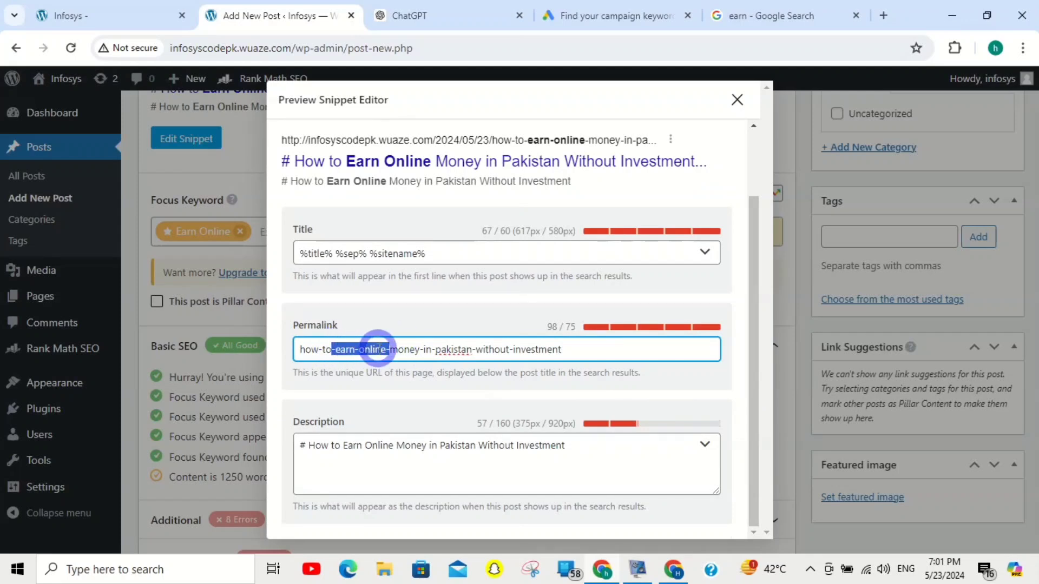
click(602, 346)
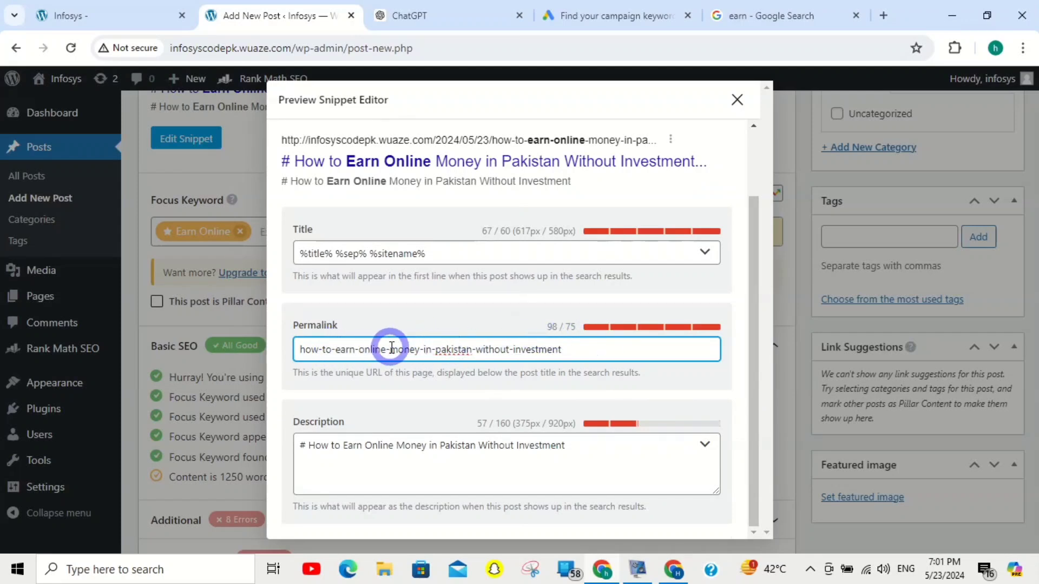
drag(391, 349, 345, 349)
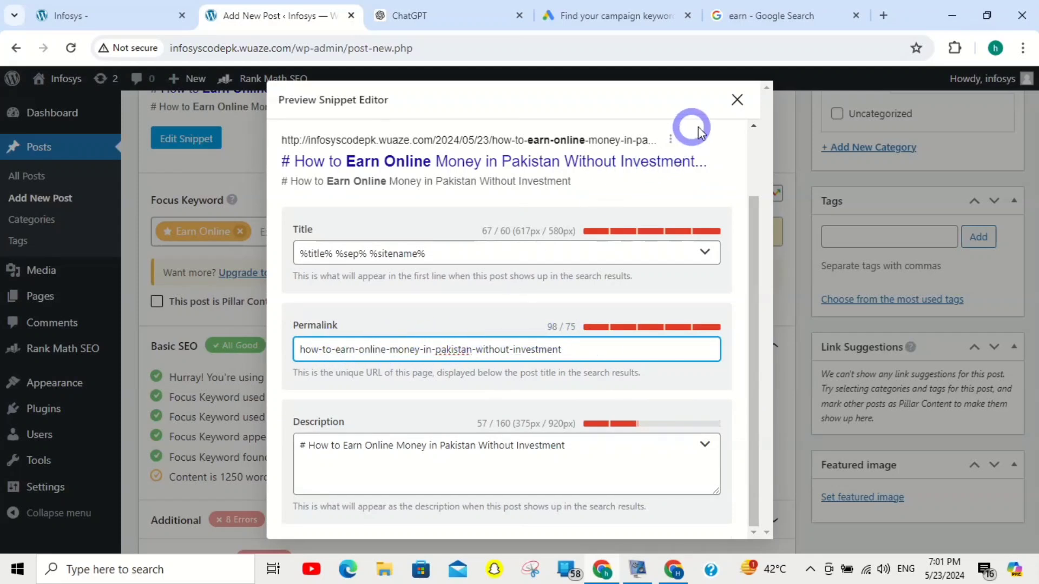
click(737, 100)
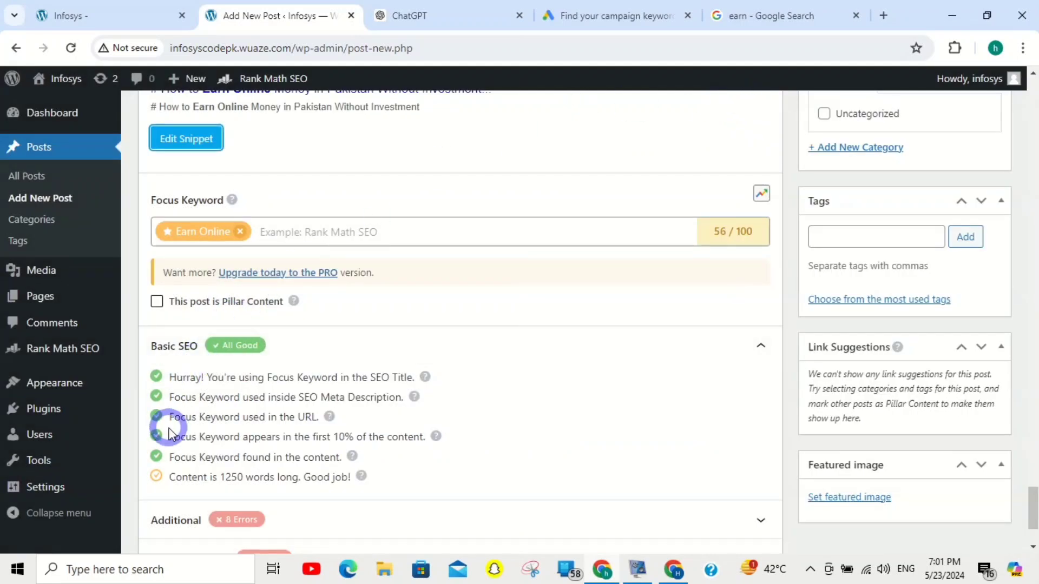
Review the Basic SEO checks on keyword placement and content length, and expand the Additional checks
drag(159, 422, 404, 437)
mouse_move(1031, 511)
mouse_down()
mouse_move(1030, 97)
mouse_move(1031, 519)
mouse_up()
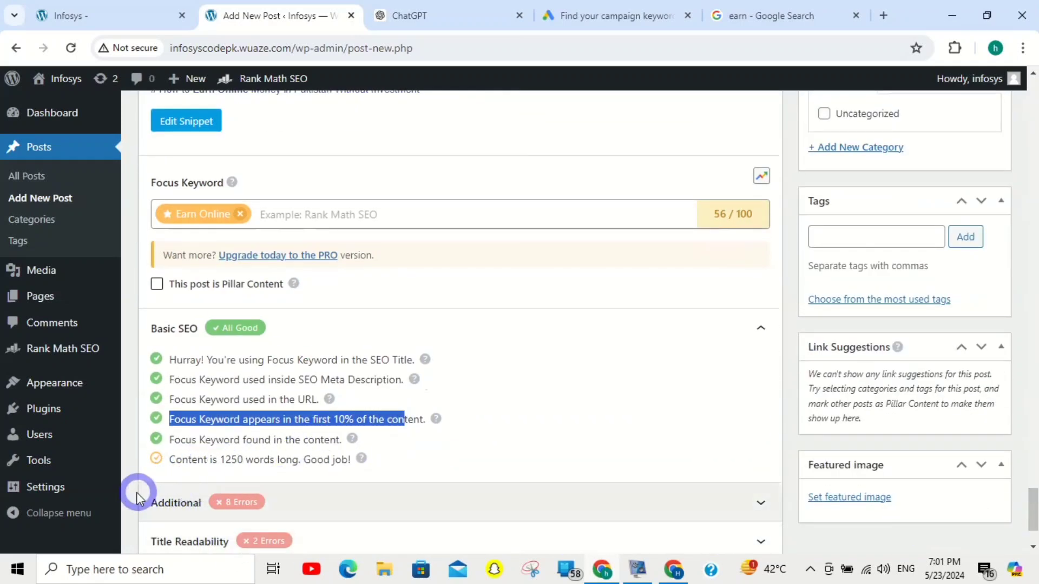
drag(170, 460, 246, 460)
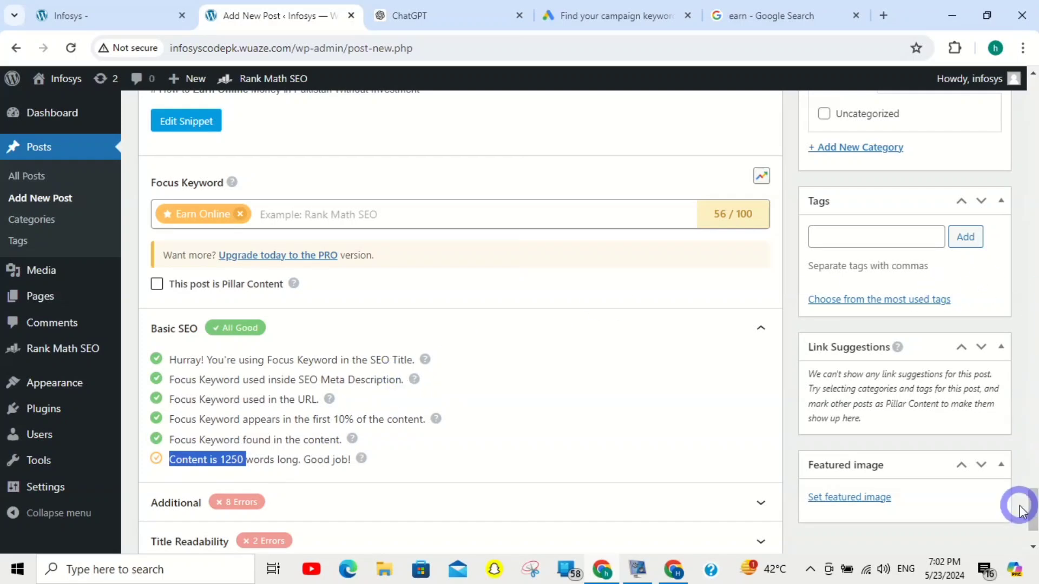
scroll(1029, 498, down, 2)
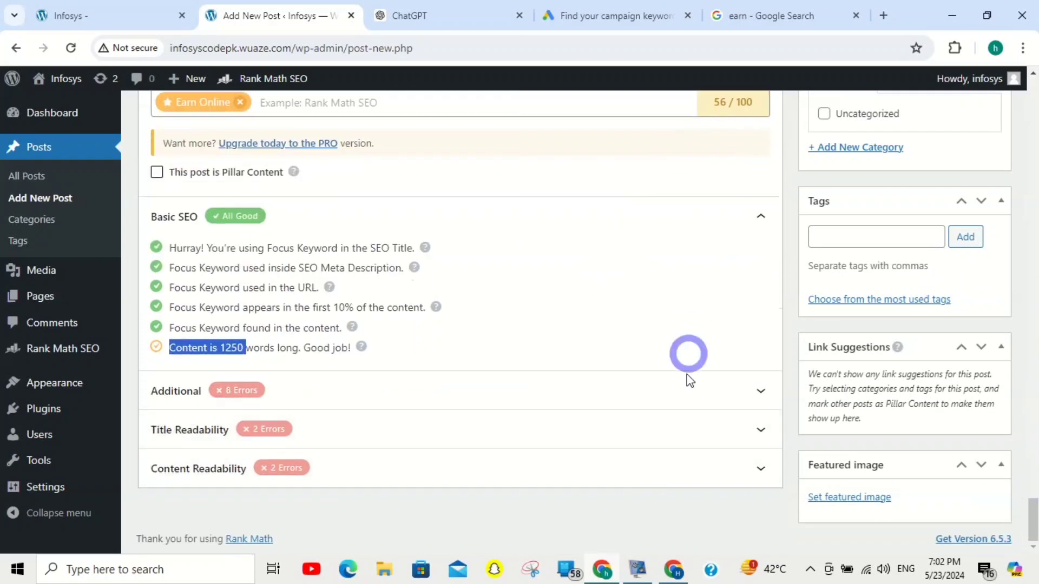
click(685, 402)
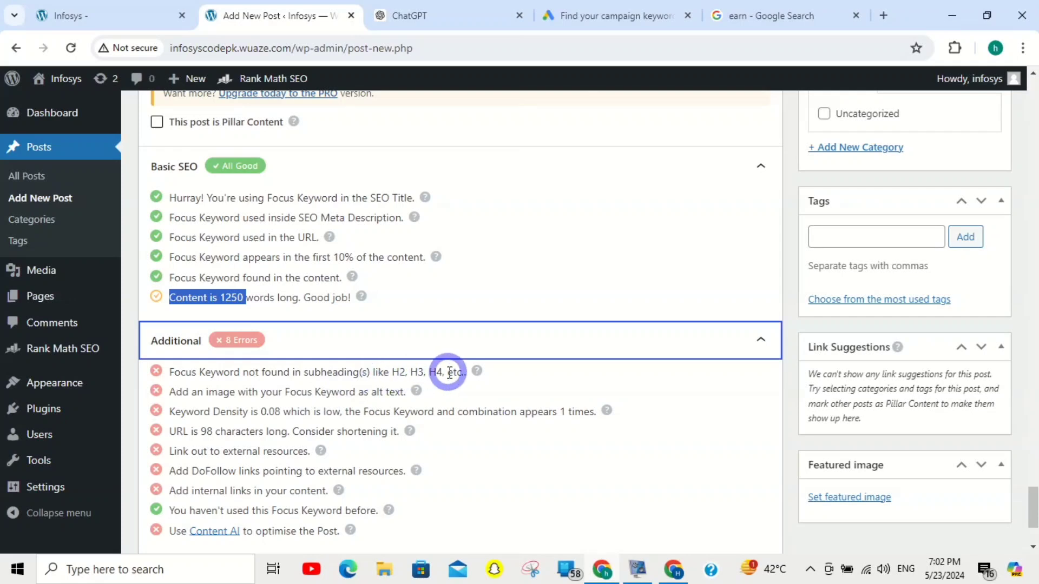
Replace the "## Freelancing" line in the article with "Earn Online By Freelancing"
drag(1034, 236, 1033, 129)
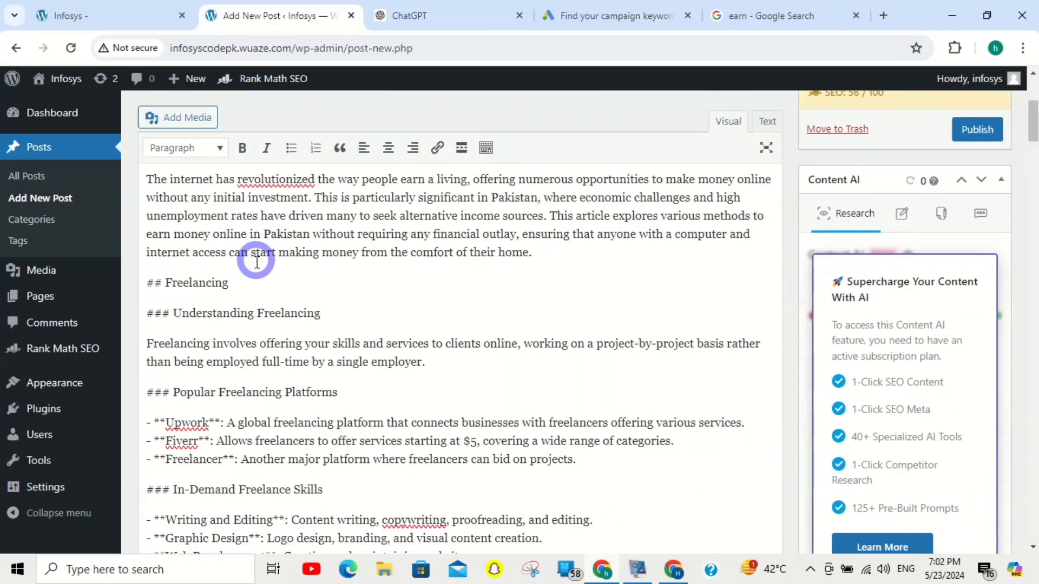
drag(244, 273, 142, 279)
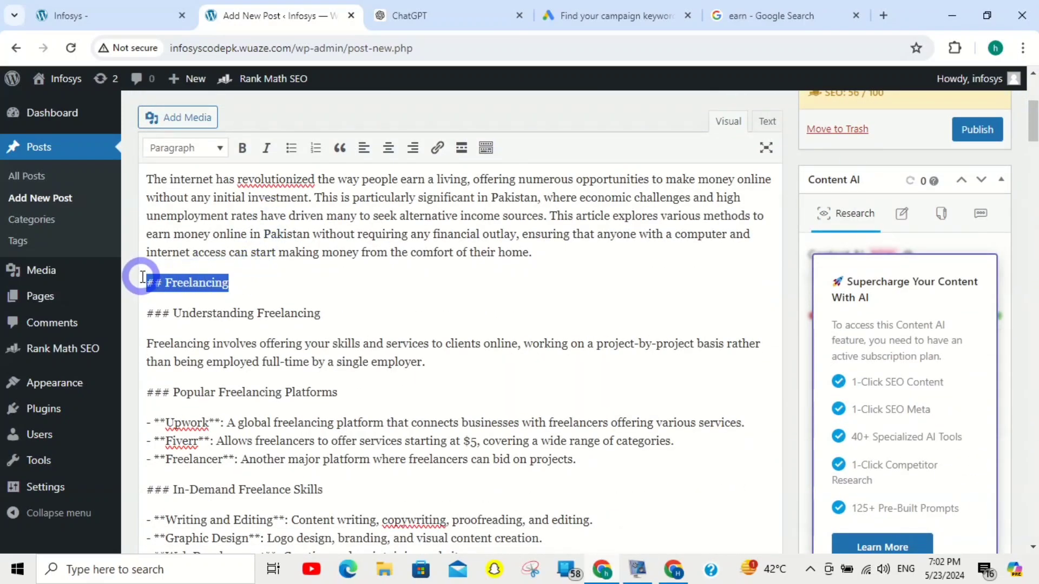
text(Earn Online By)
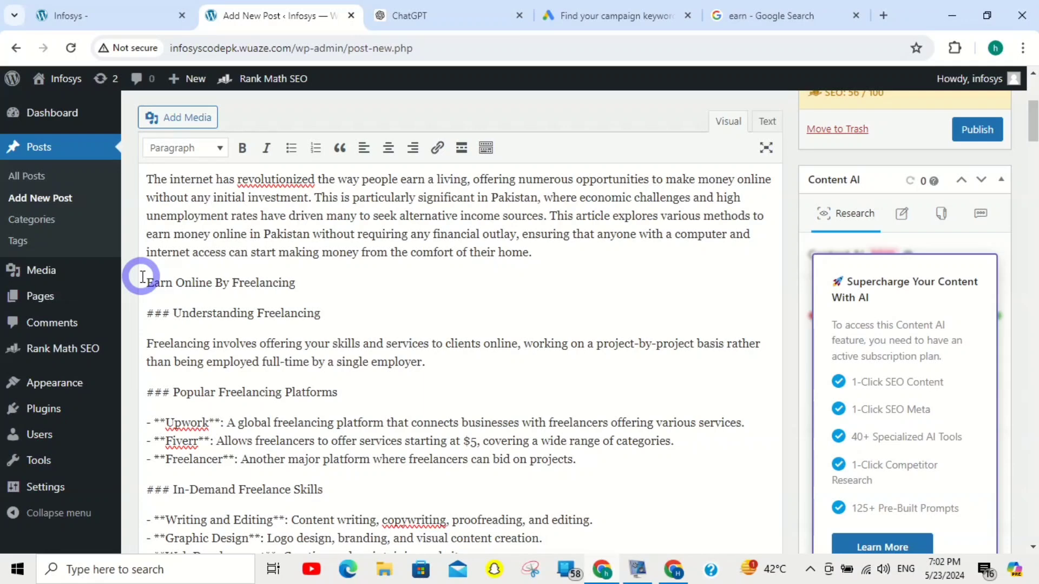
Format the "Earn Online By Freelancing" line as bold Heading 2
triple_click(172, 280)
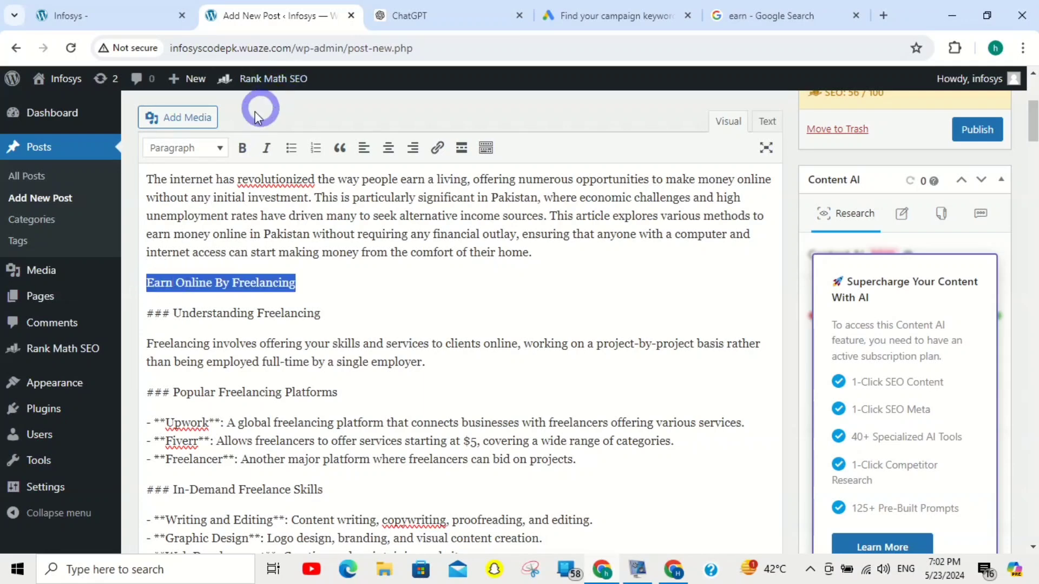
click(242, 148)
click(214, 152)
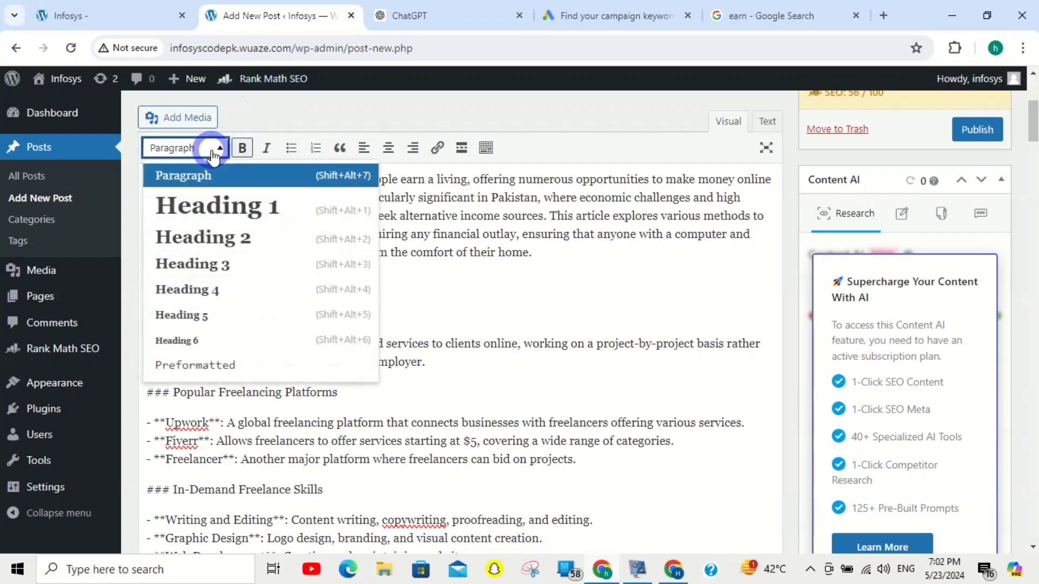
click(239, 245)
click(399, 354)
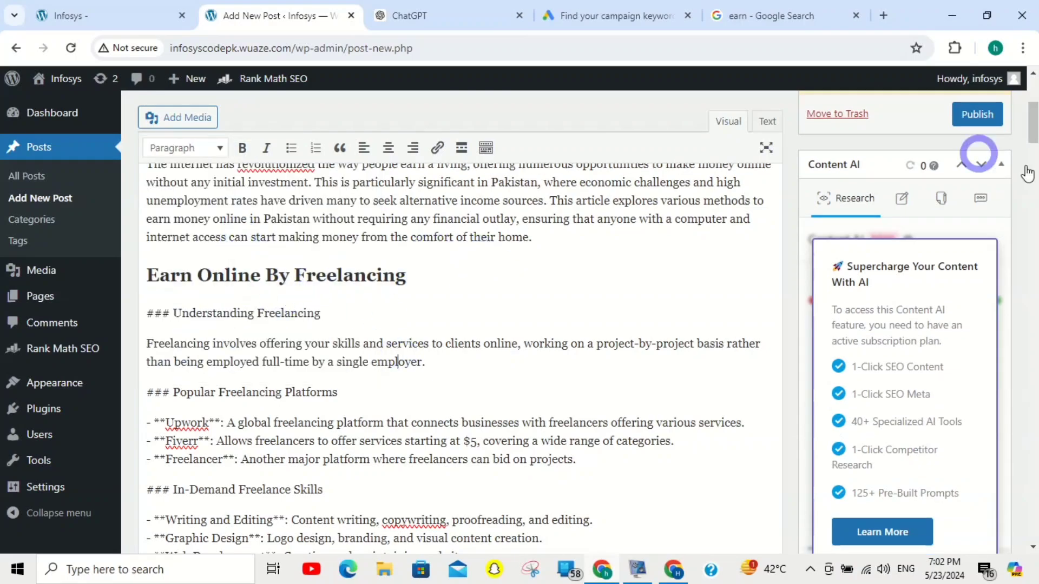
Check the updated SEO score and the remaining Additional errors, and return to the article content
drag(1032, 132, 1030, 487)
scroll(1027, 476, down, 5)
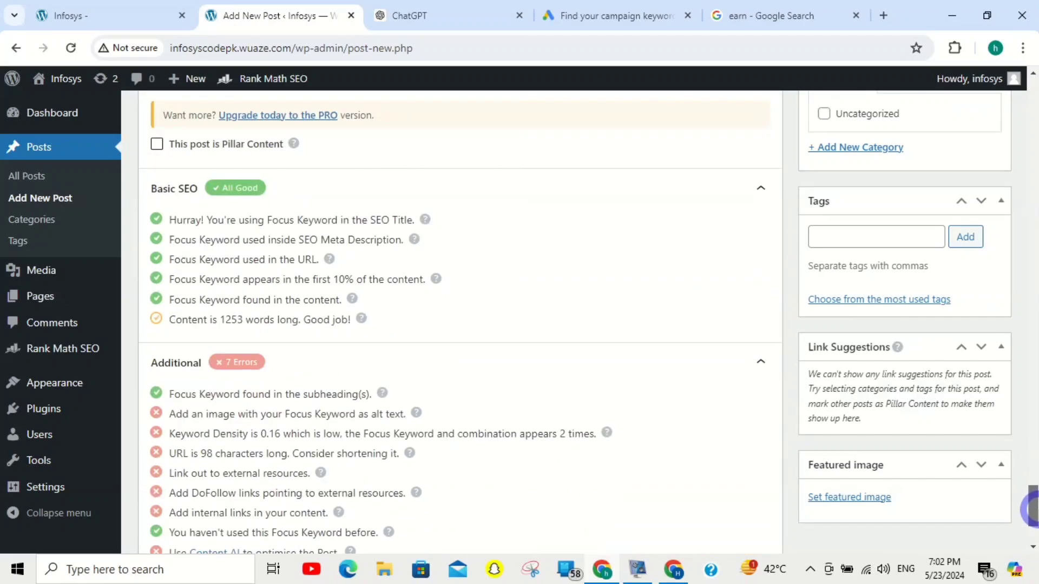
scroll(844, 388, up, 3)
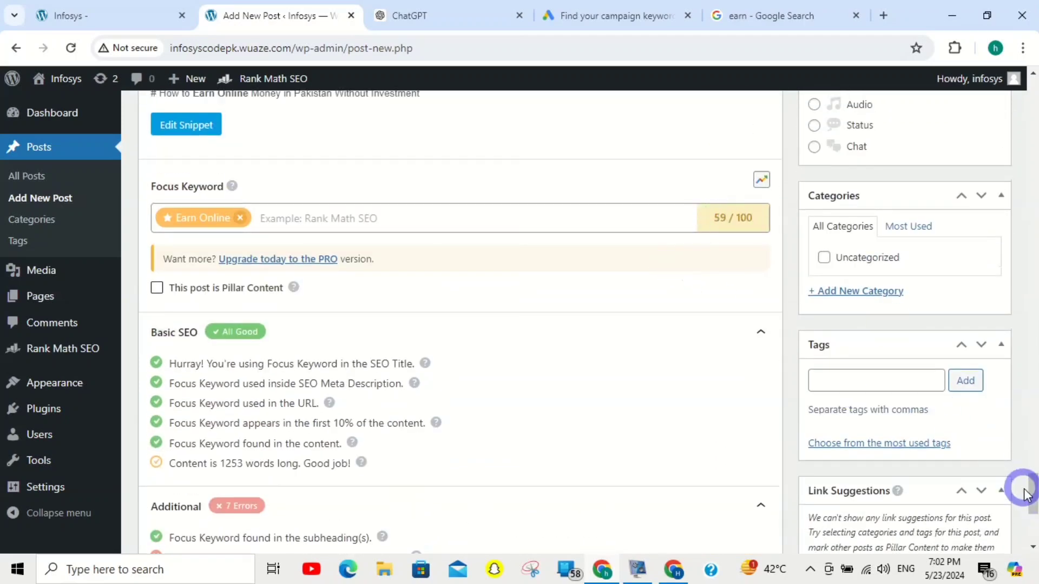
drag(1032, 489, 1033, 505)
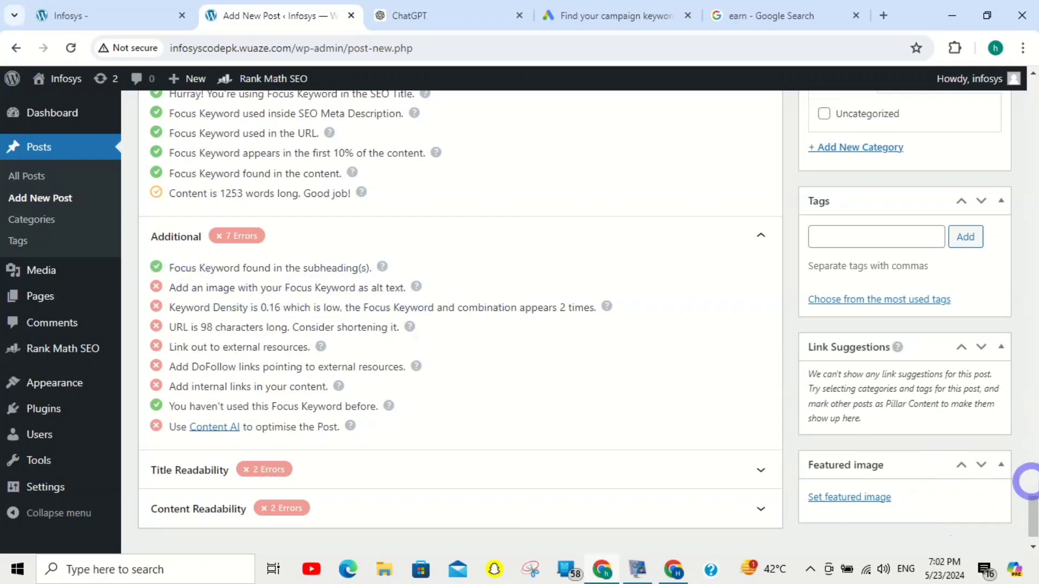
drag(1035, 522, 1030, 333)
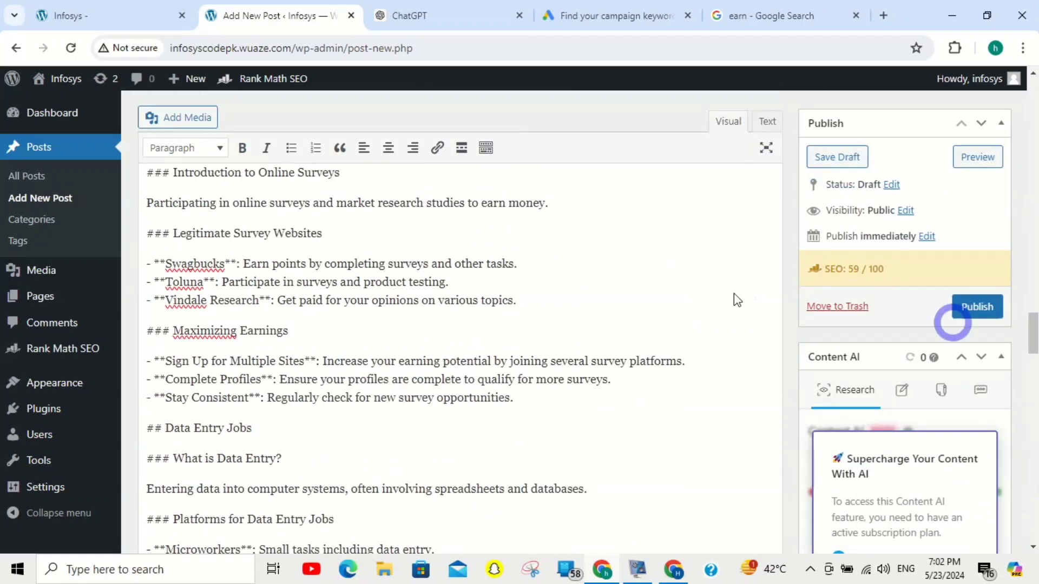
Add blank lines above "### Legitimate Survey Websites" and upload the pi-1 image from the Downloads folder as post media
key(Return)
key(Return)
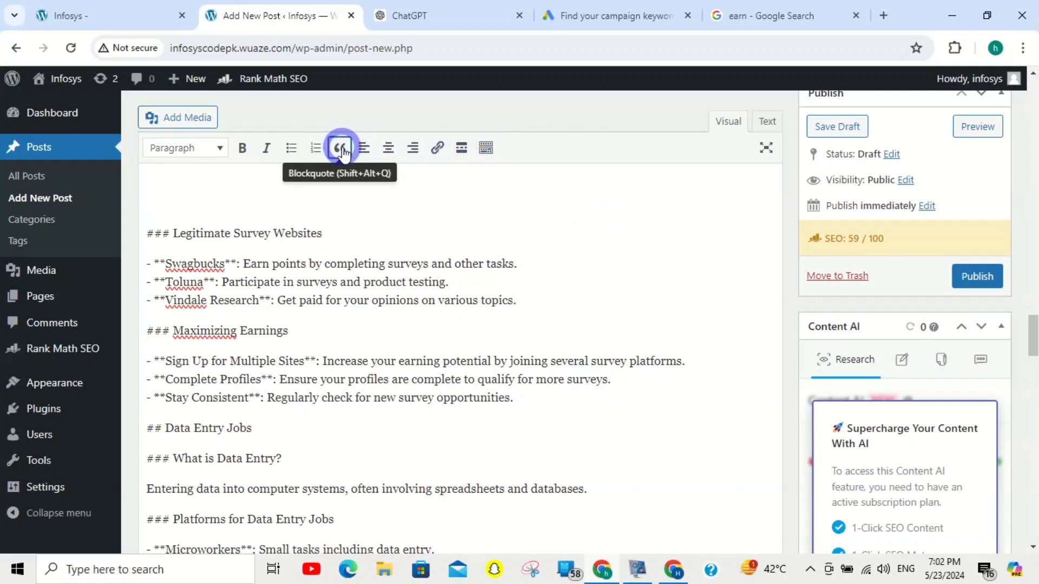
click(181, 117)
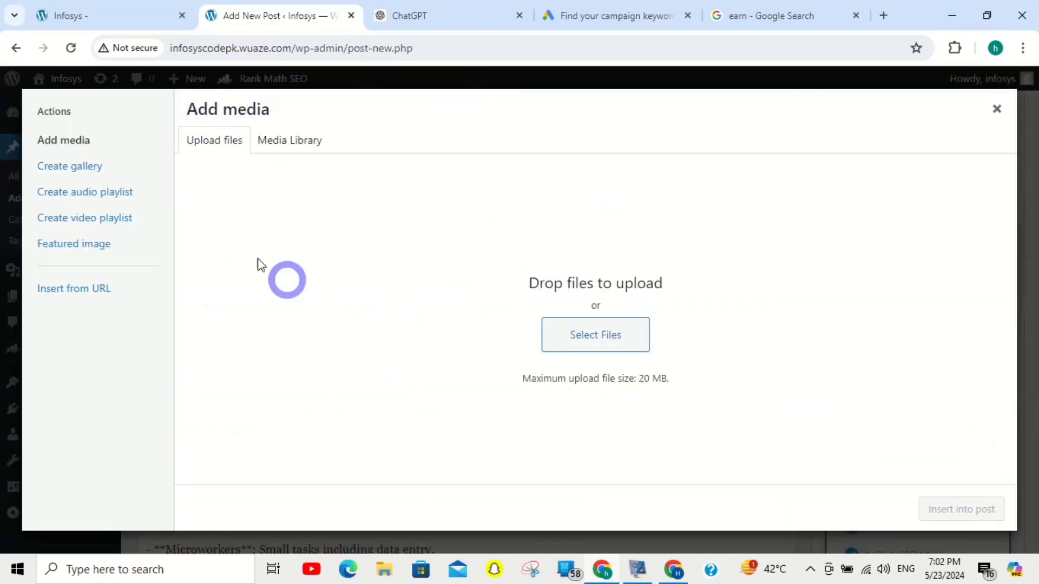
click(603, 339)
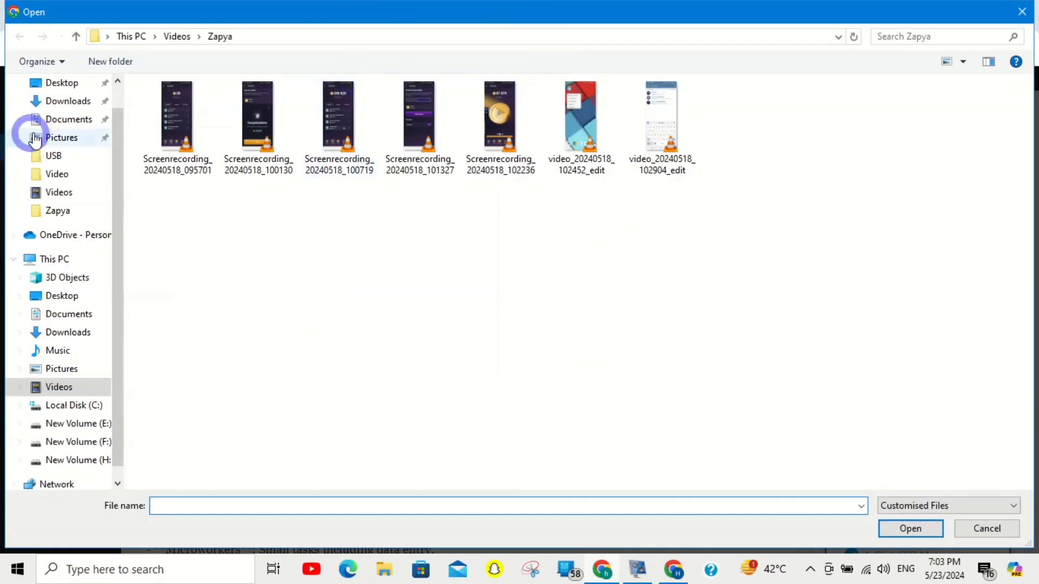
click(65, 119)
click(68, 101)
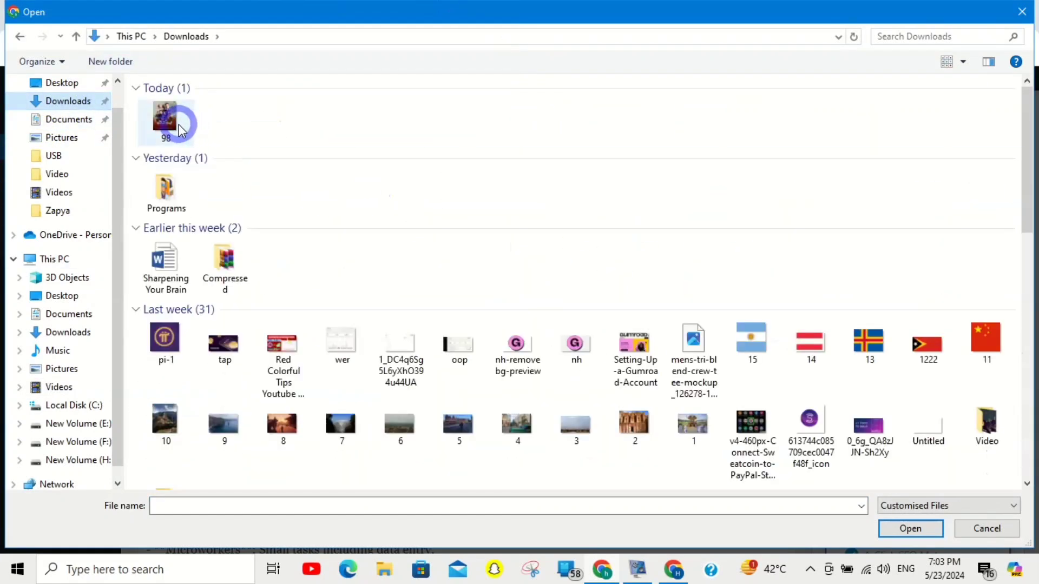
double_click(168, 338)
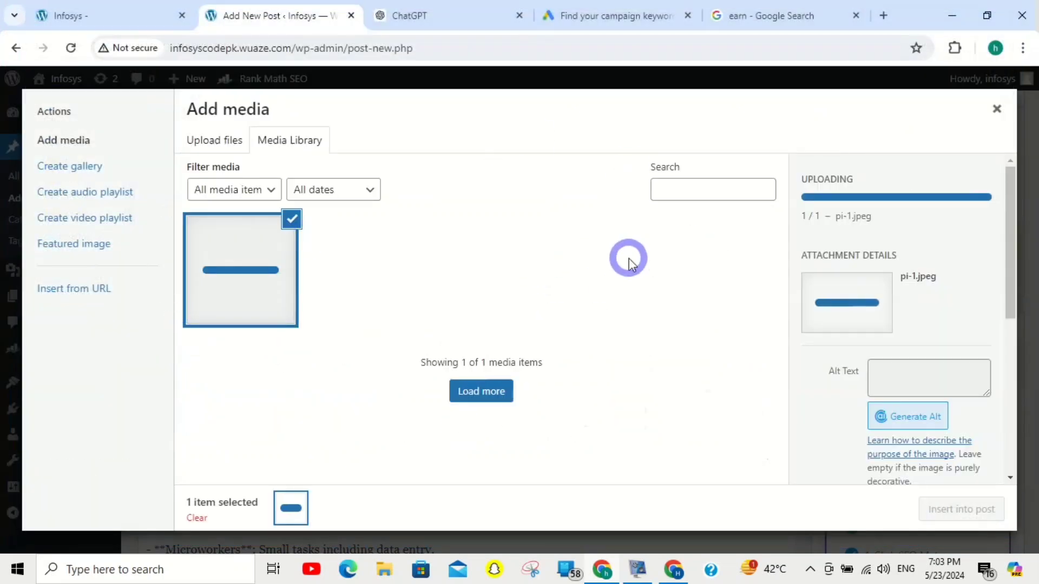
Give the pi-1 image the alt text "Earn Online" and insert it into the post
drag(1006, 176, 1020, 232)
click(966, 208)
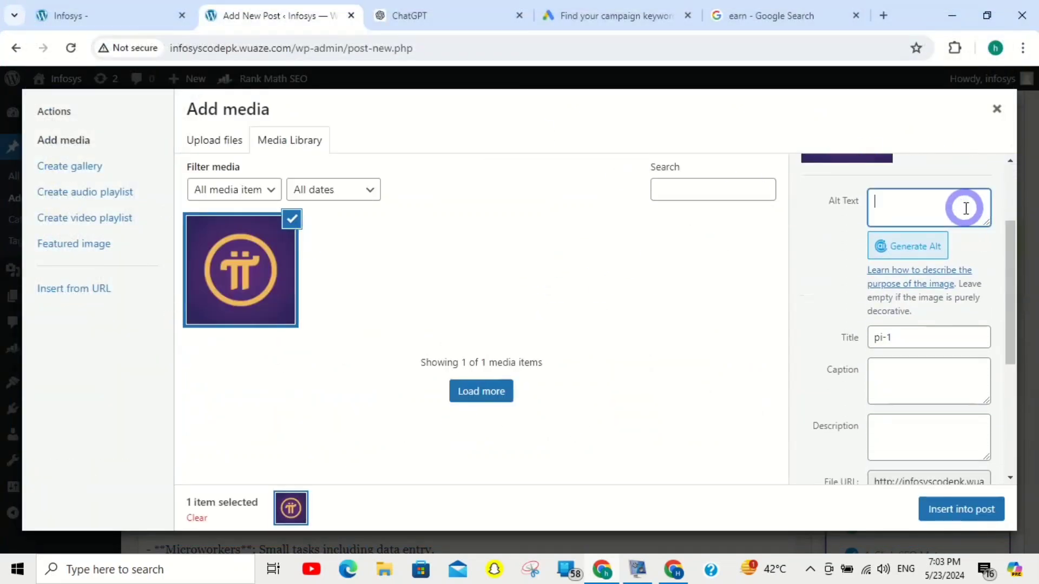
drag(1010, 295, 1010, 348)
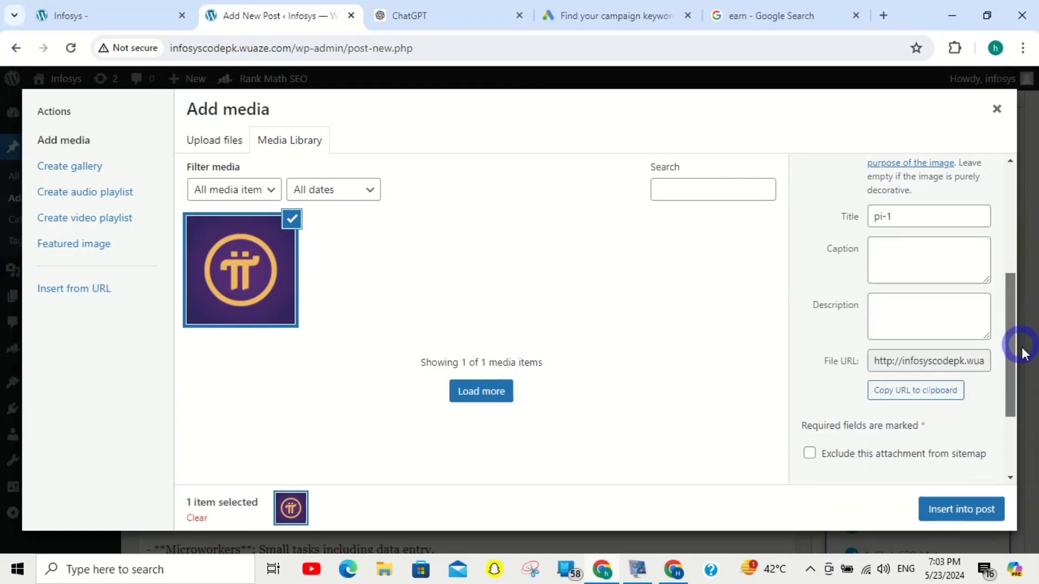
click(938, 248)
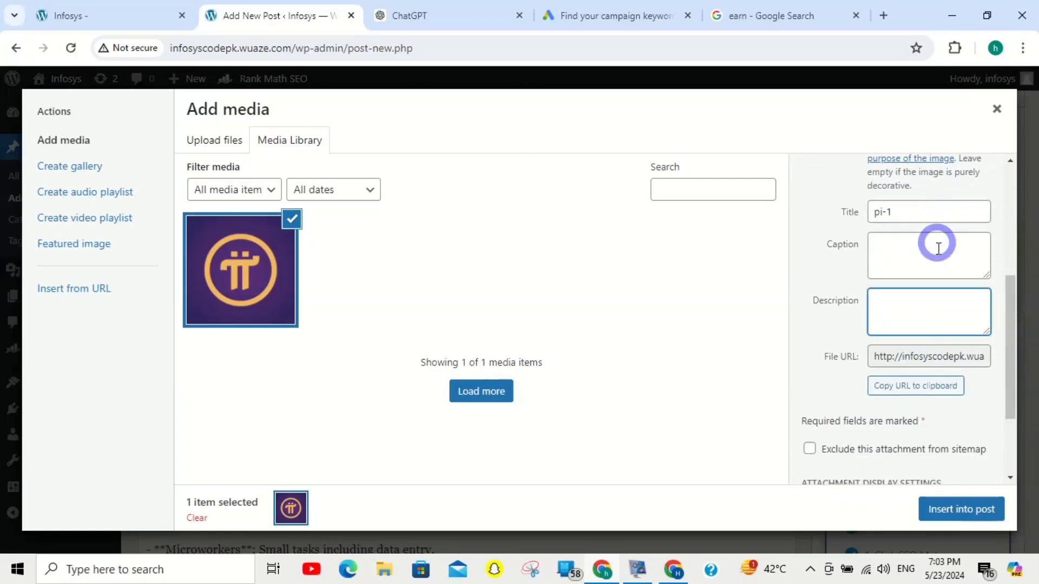
drag(1004, 359, 1031, 278)
click(969, 274)
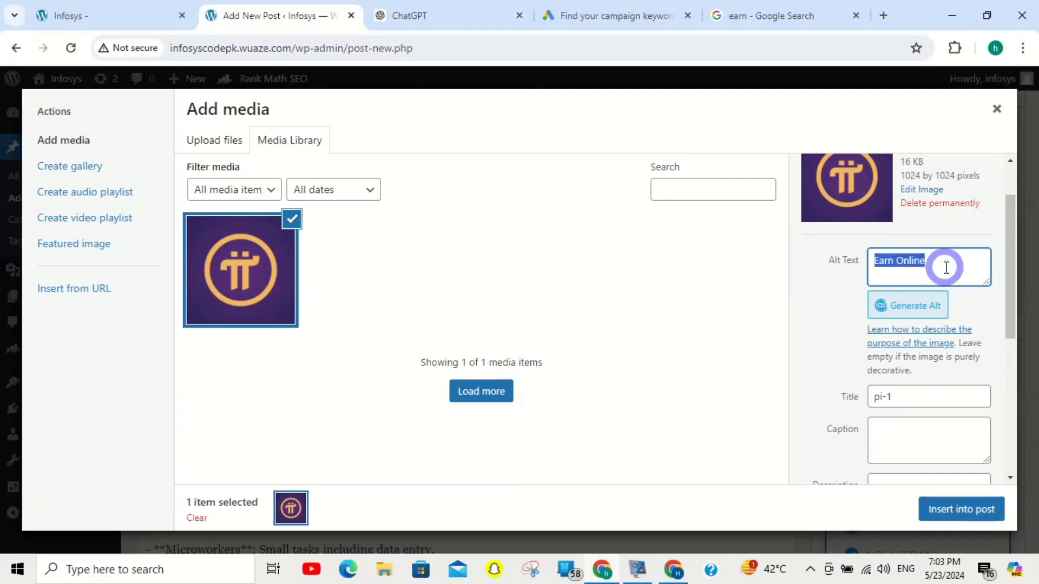
drag(1008, 275, 1009, 441)
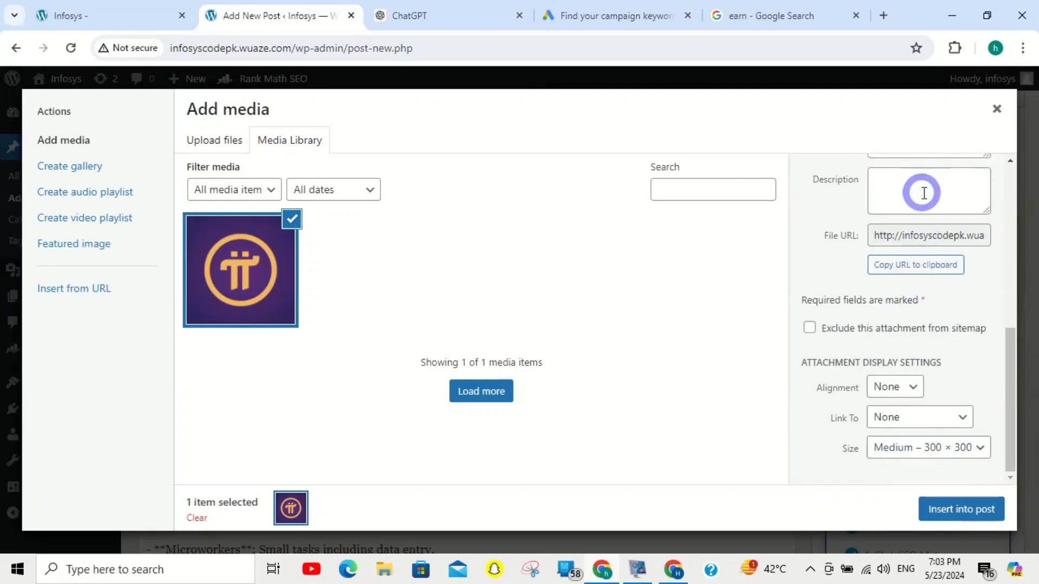
click(993, 522)
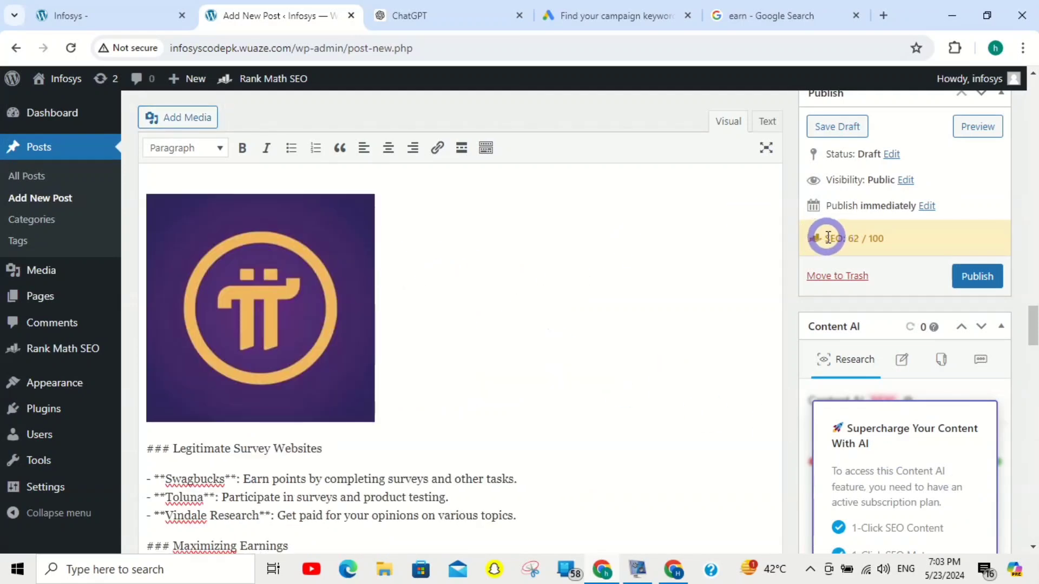
Check the updated SEO score and center the inserted image in the article
drag(828, 236, 875, 237)
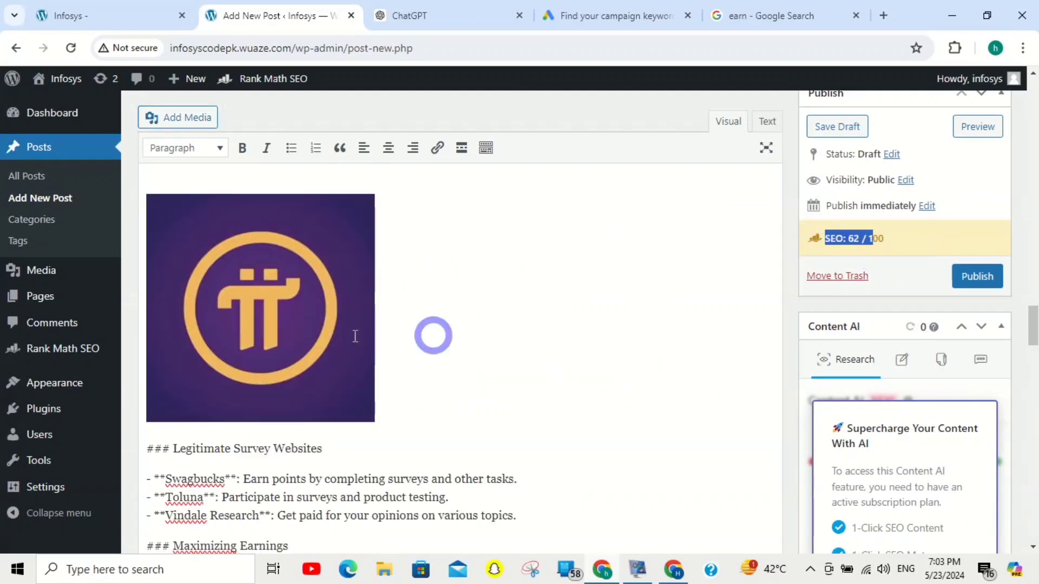
click(220, 336)
click(389, 149)
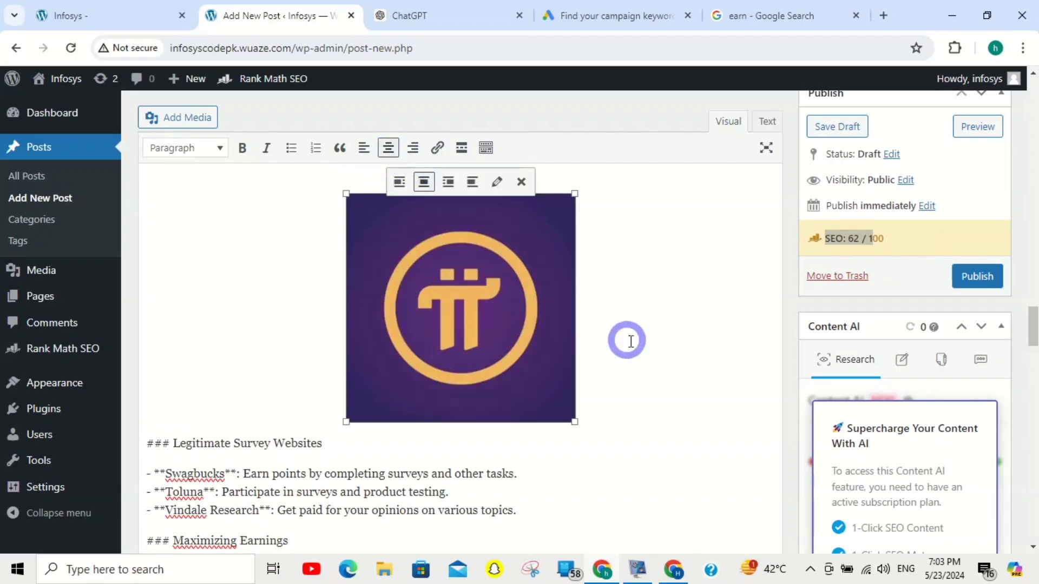
drag(1031, 330, 1031, 428)
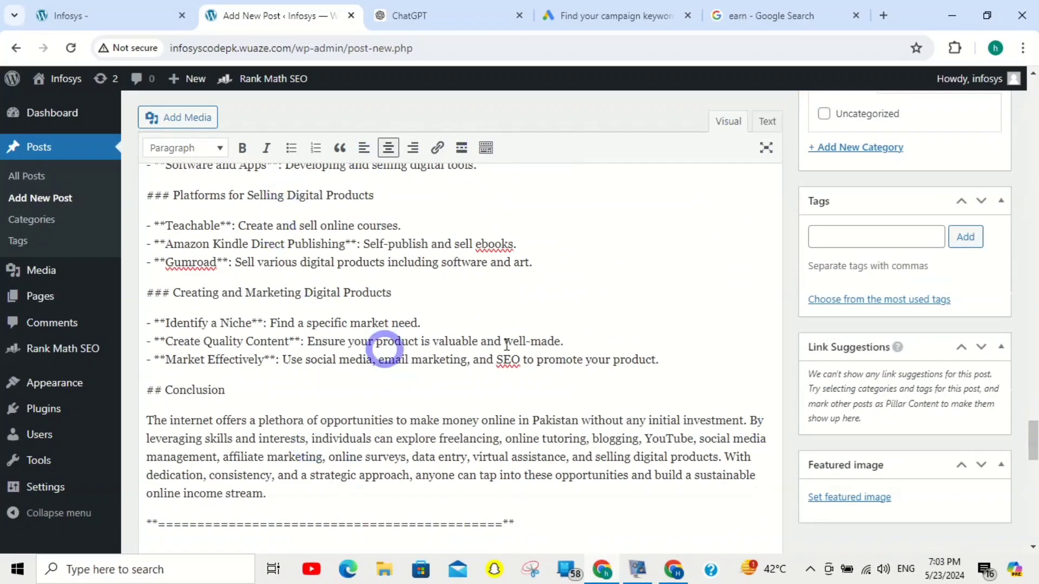
scroll(1031, 457, down, 3)
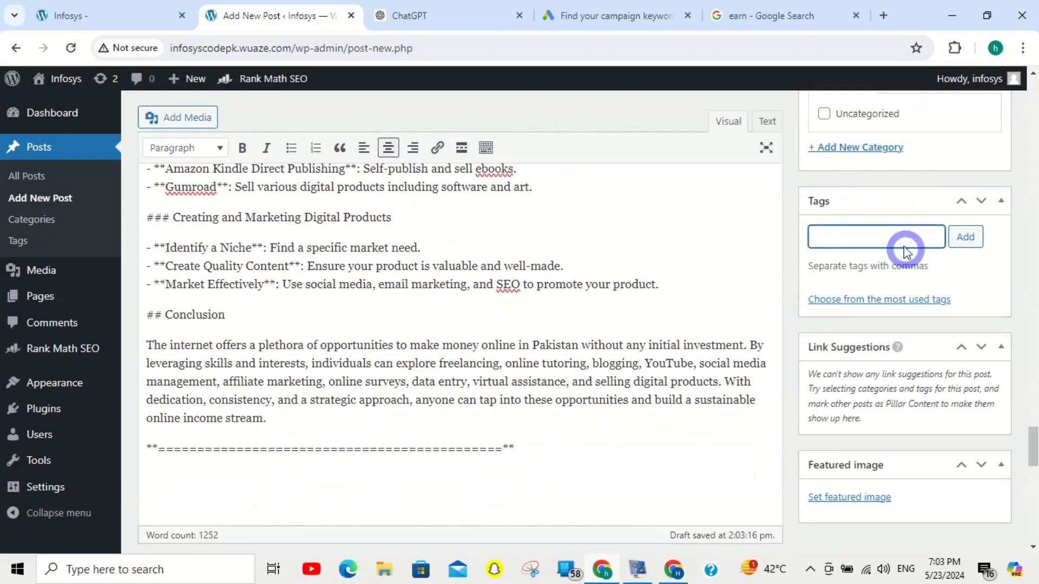
click(622, 16)
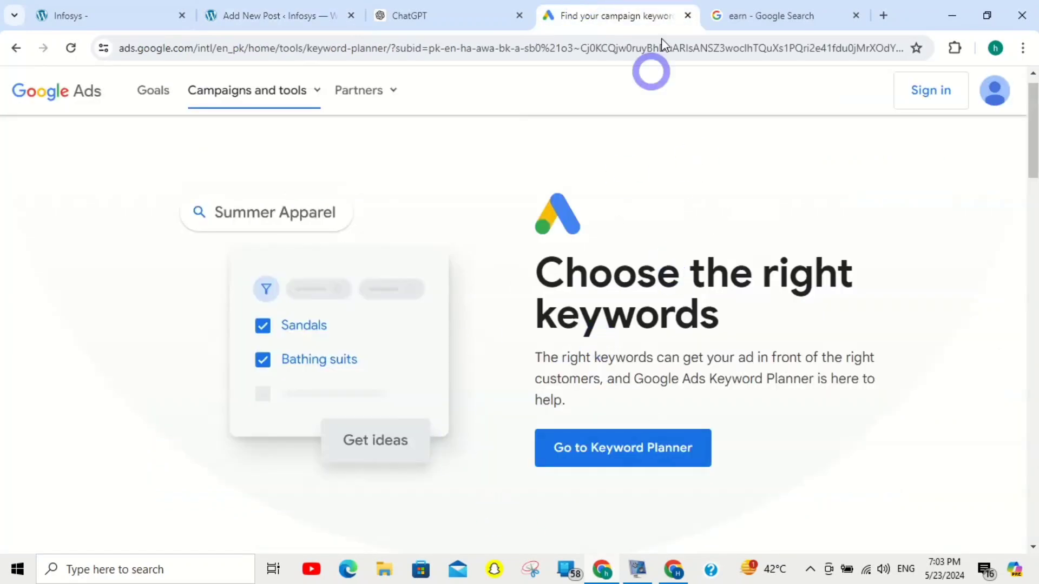
click(75, 15)
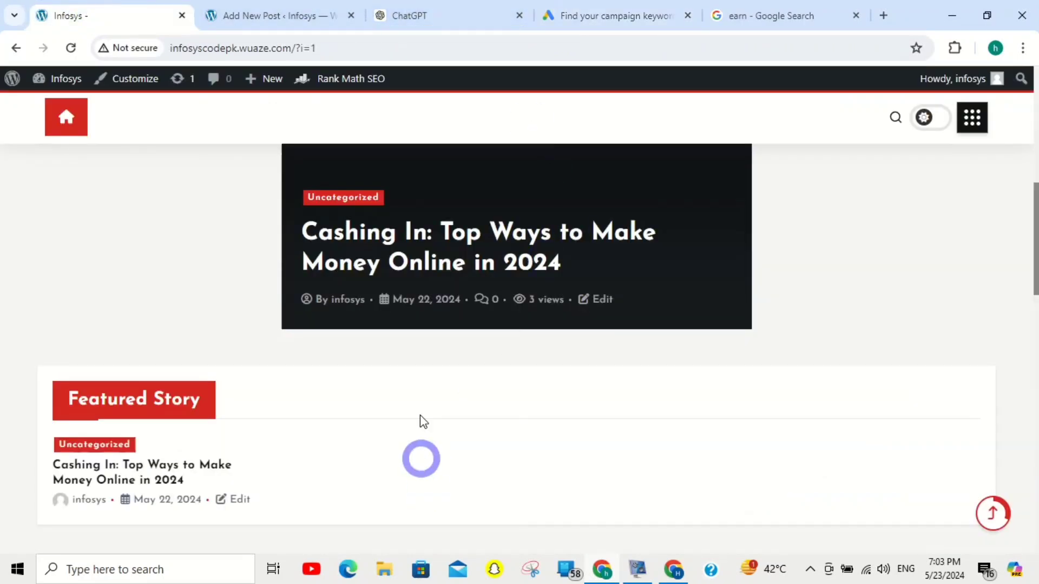
click(319, 14)
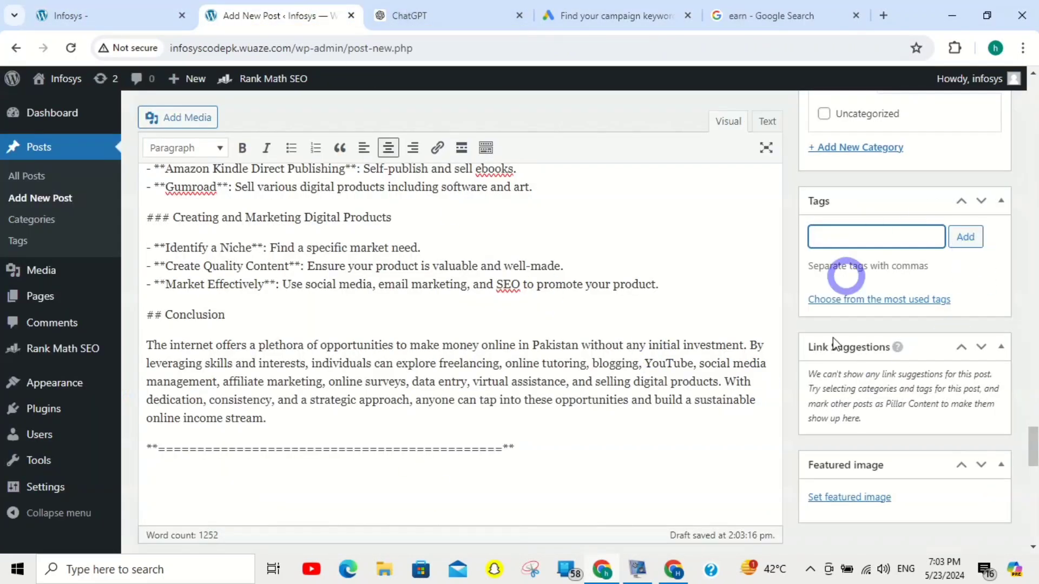
Review the remaining Additional SEO checks below the article, especially keyword density and URL length
scroll(1031, 468, down, 10)
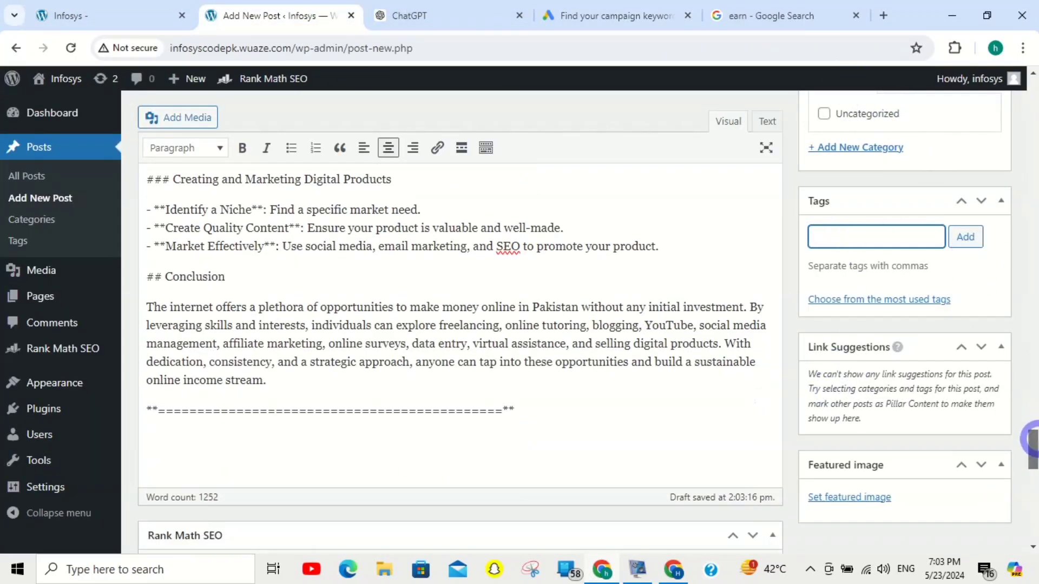
scroll(1031, 479, down, 6)
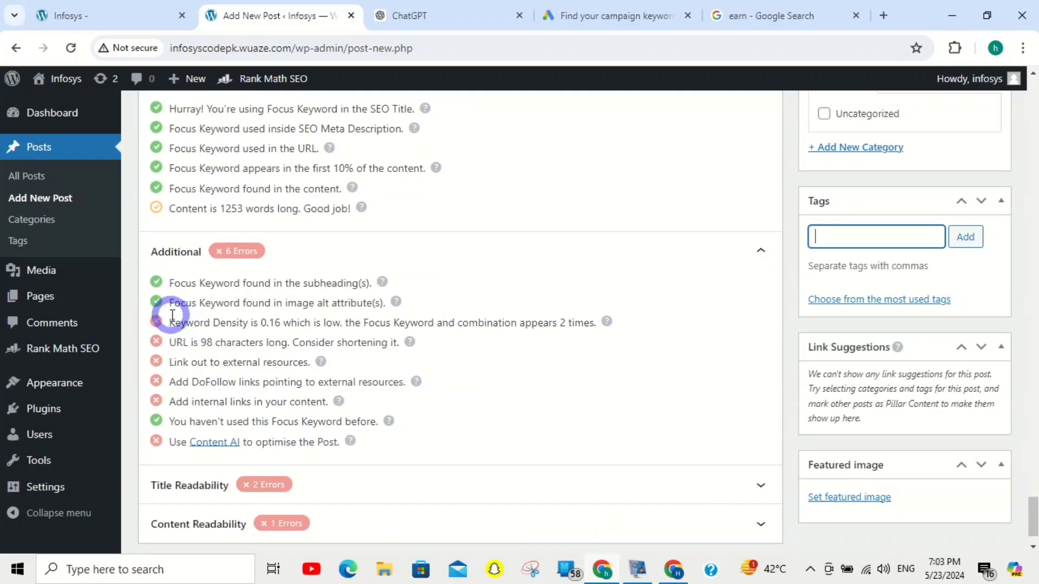
drag(180, 317, 349, 321)
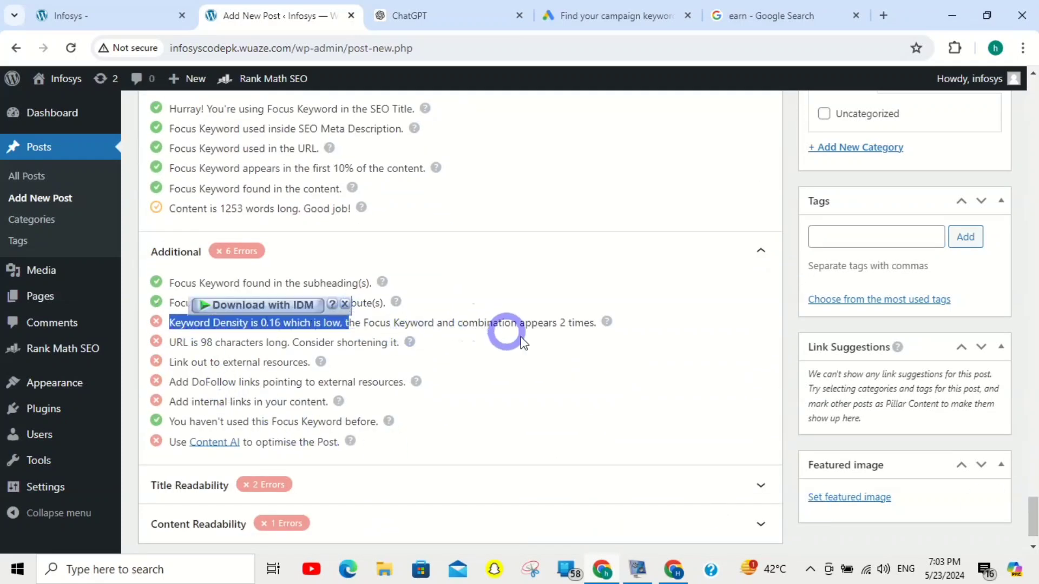
mouse_move(1033, 516)
mouse_down()
mouse_move(1030, 324)
mouse_move(1031, 522)
mouse_up()
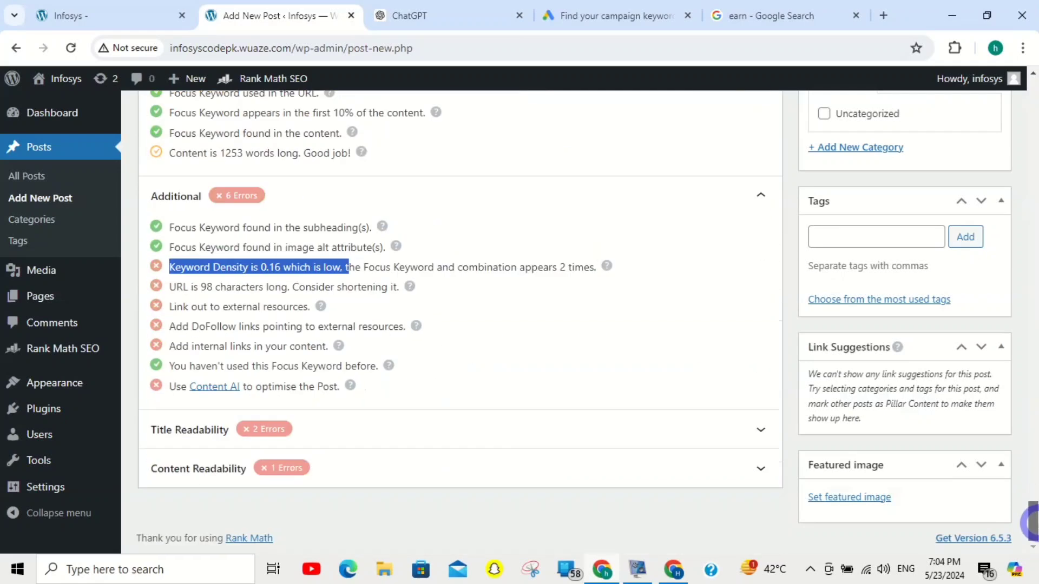
click(453, 248)
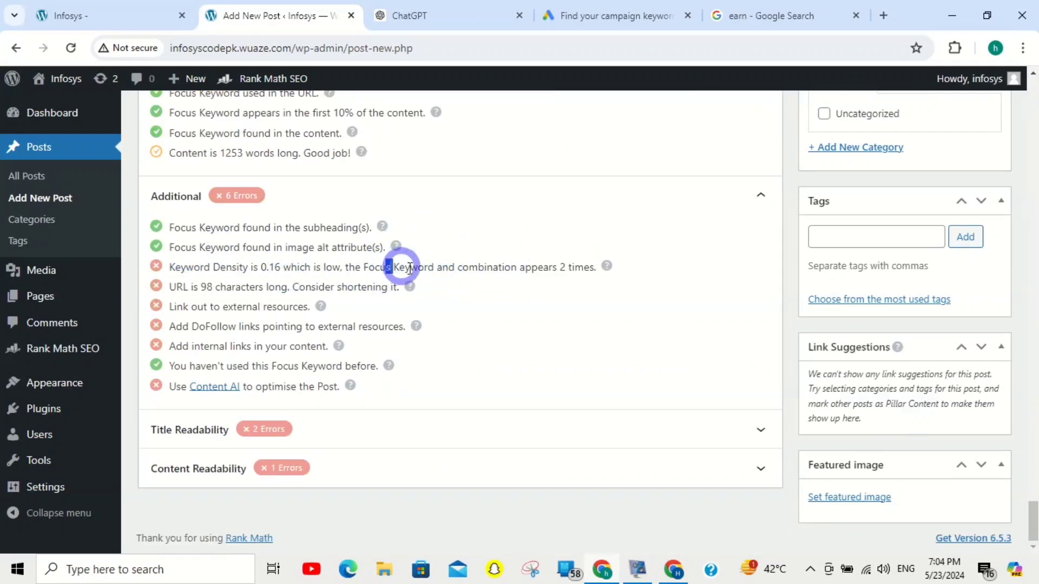
drag(409, 267, 510, 266)
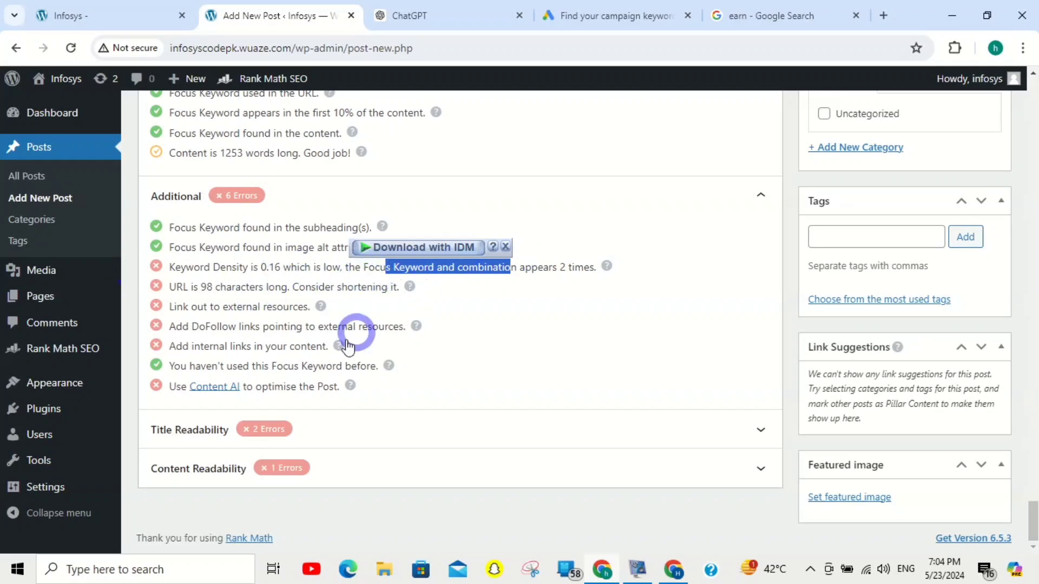
drag(177, 290, 318, 287)
Shorten the permalink in the post's snippet settings to "how-to-earn-online-money-" and return to the SEO checks
drag(1029, 514, 1030, 489)
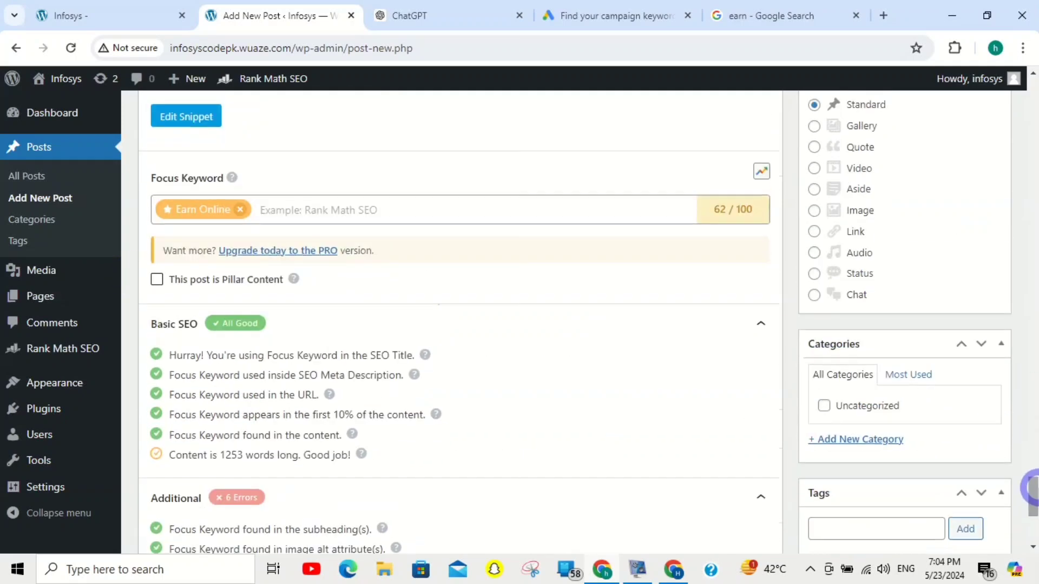
click(202, 128)
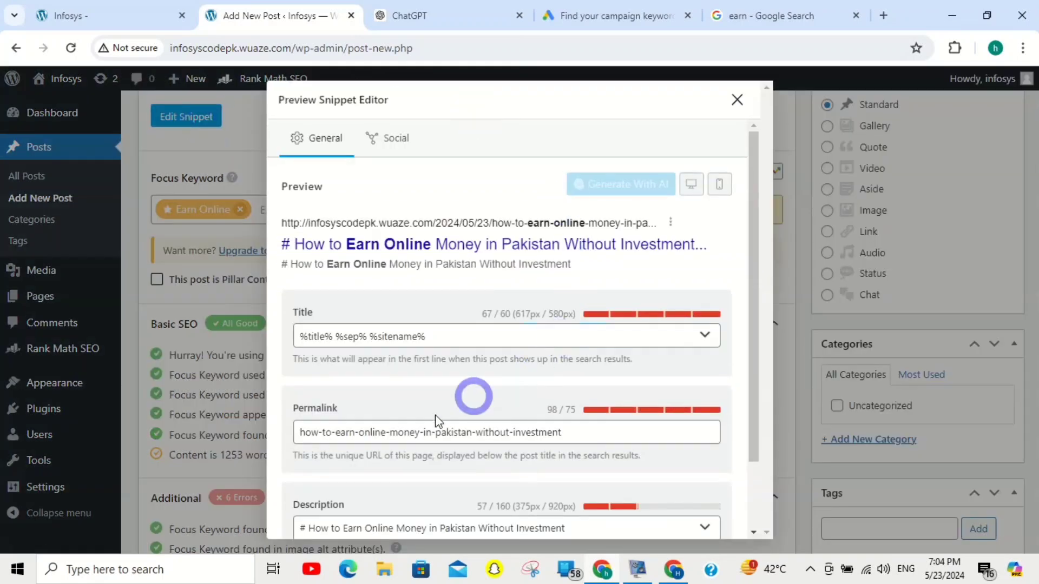
click(609, 436)
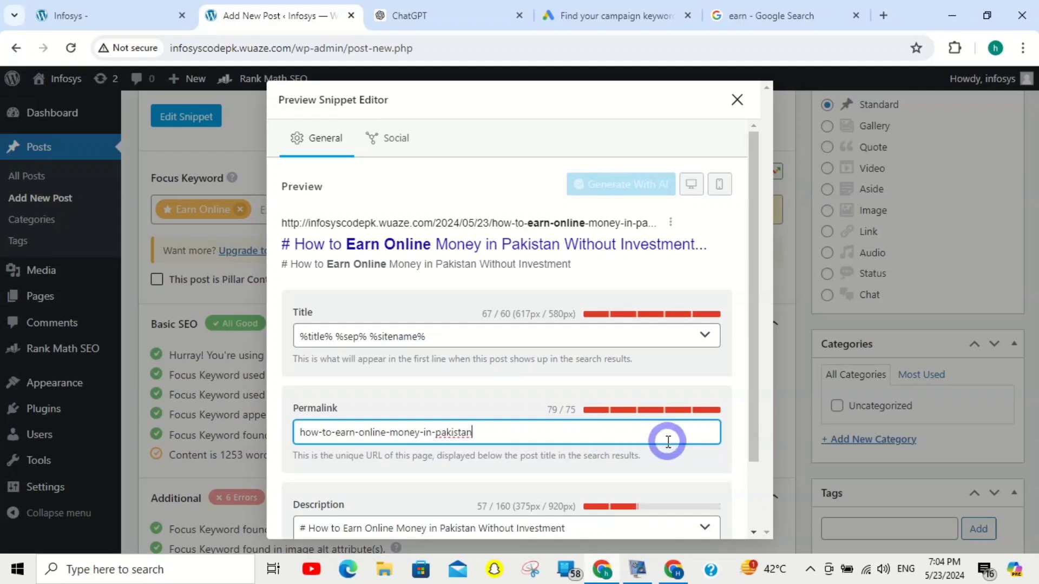
click(547, 416)
drag(547, 413, 575, 410)
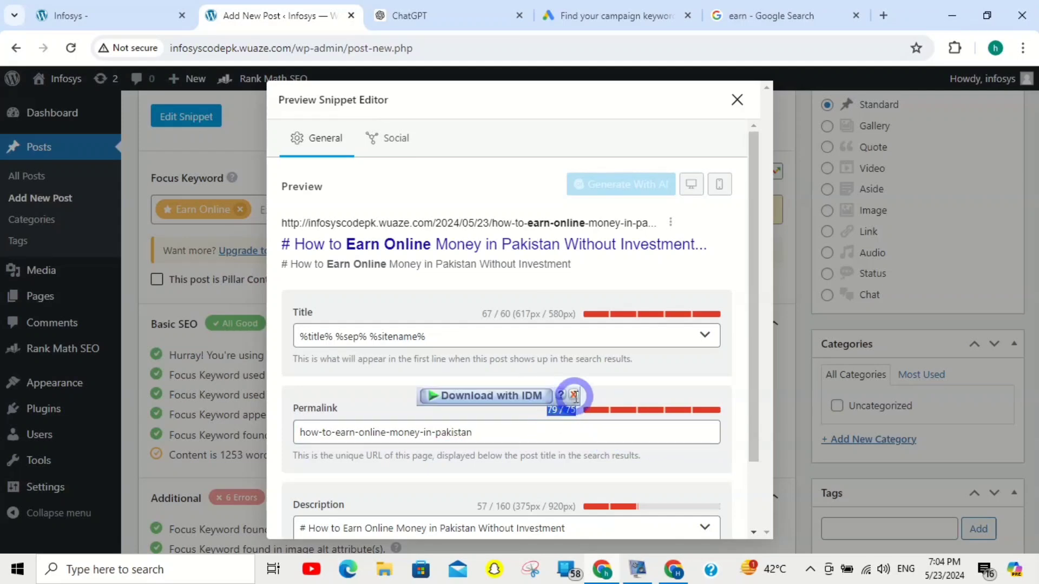
click(574, 397)
click(533, 434)
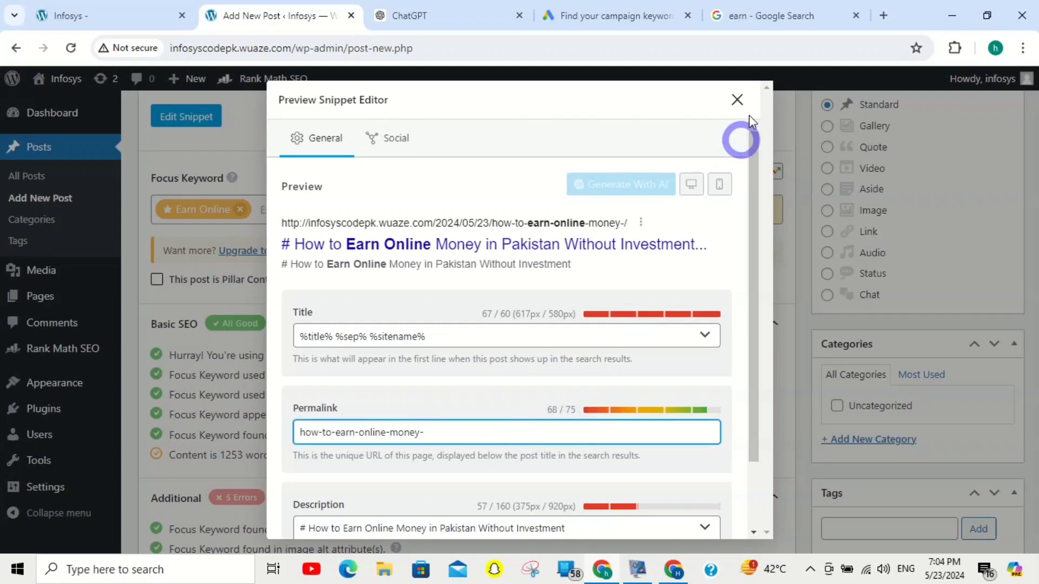
click(737, 99)
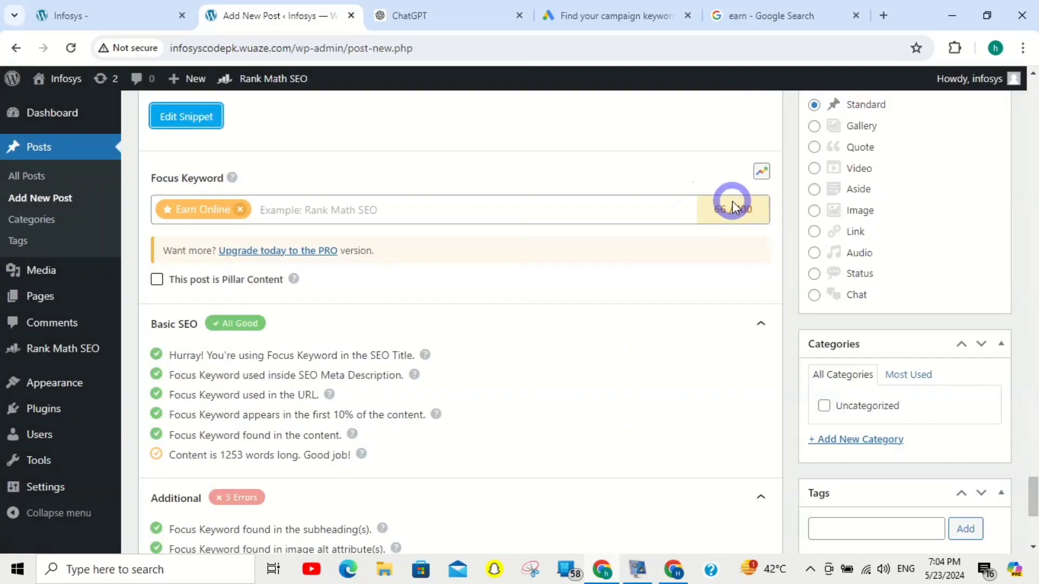
Expand the Title Readability and Content Readability checks and review their remaining errors
scroll(1031, 484, down, 5)
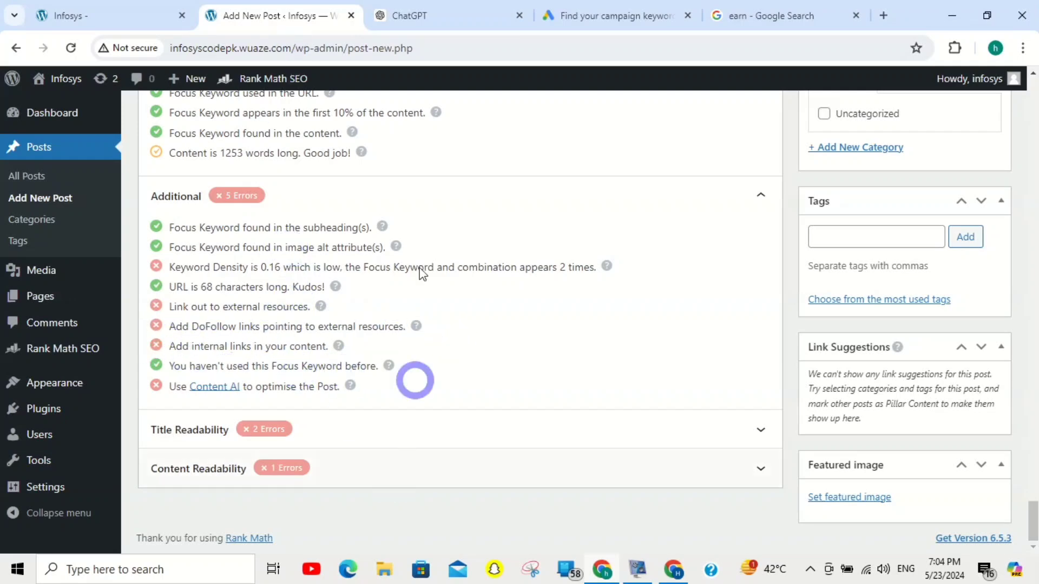
click(754, 421)
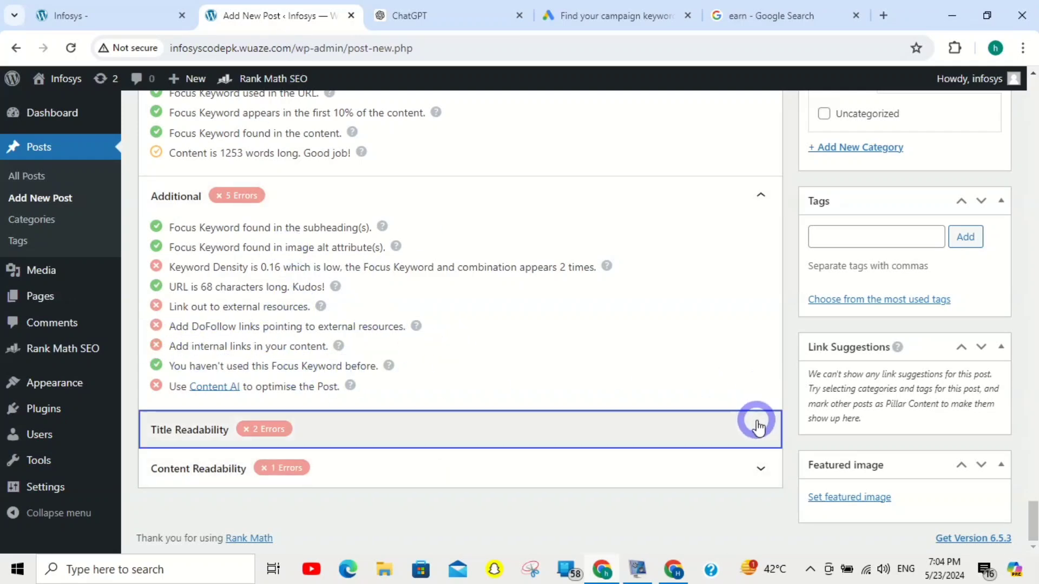
scroll(1031, 512, down, 2)
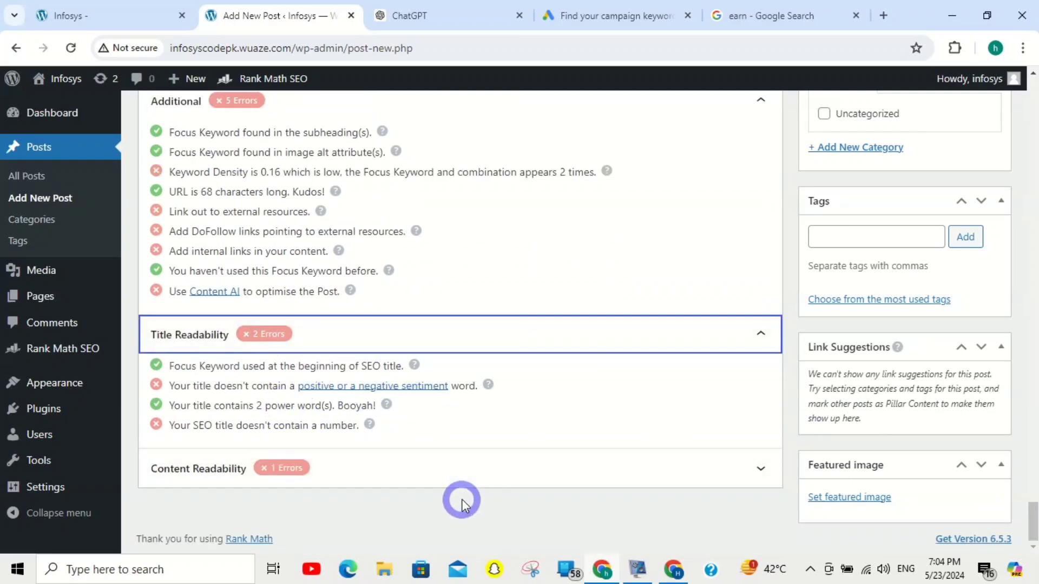
click(461, 478)
mouse_move(1033, 519)
mouse_down()
mouse_move(1032, 346)
mouse_move(1032, 522)
mouse_up()
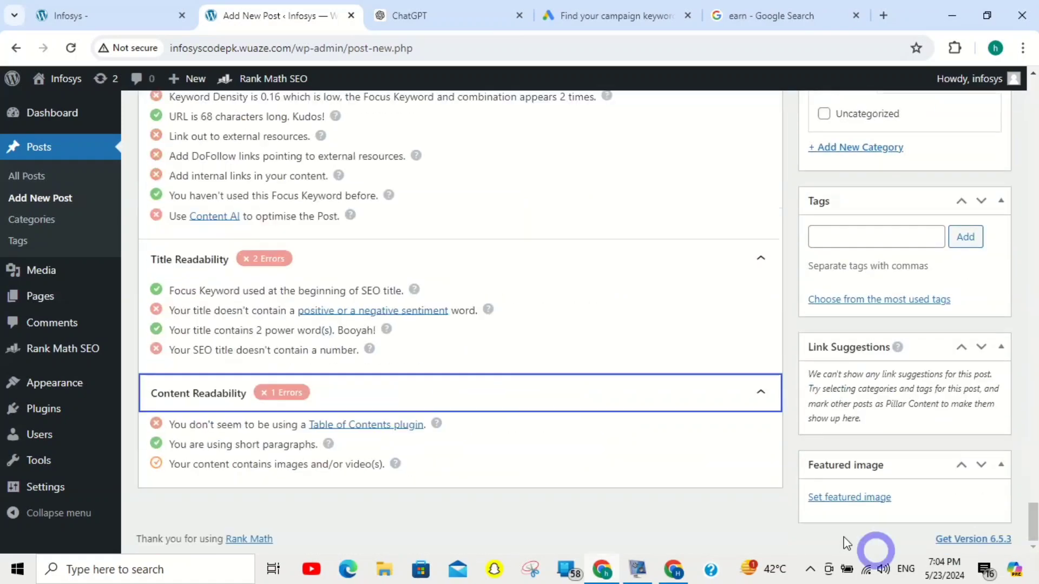
Set the existing pi-1.jpeg image from the media library as the post's featured image
click(864, 506)
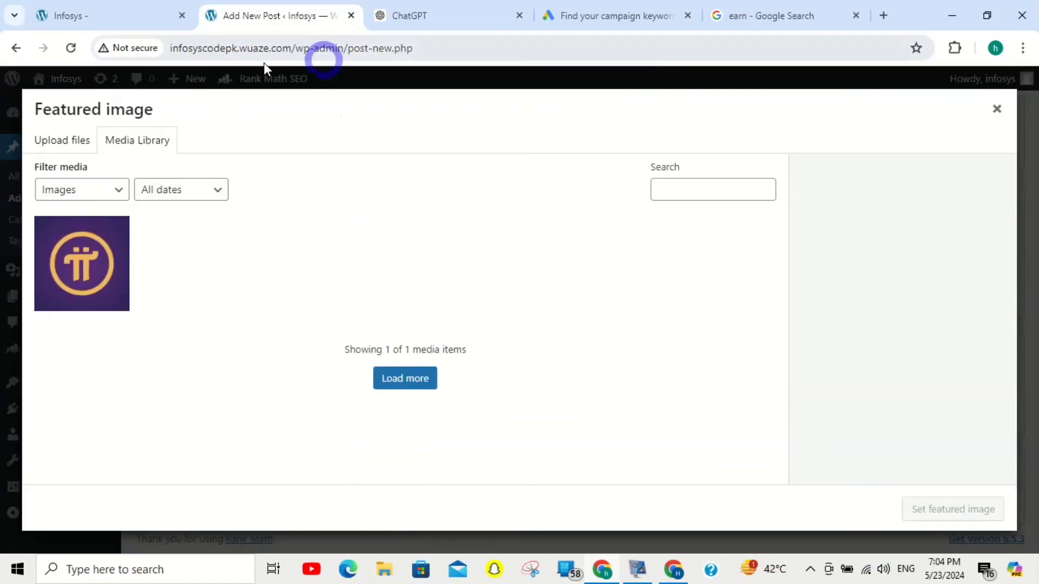
click(99, 258)
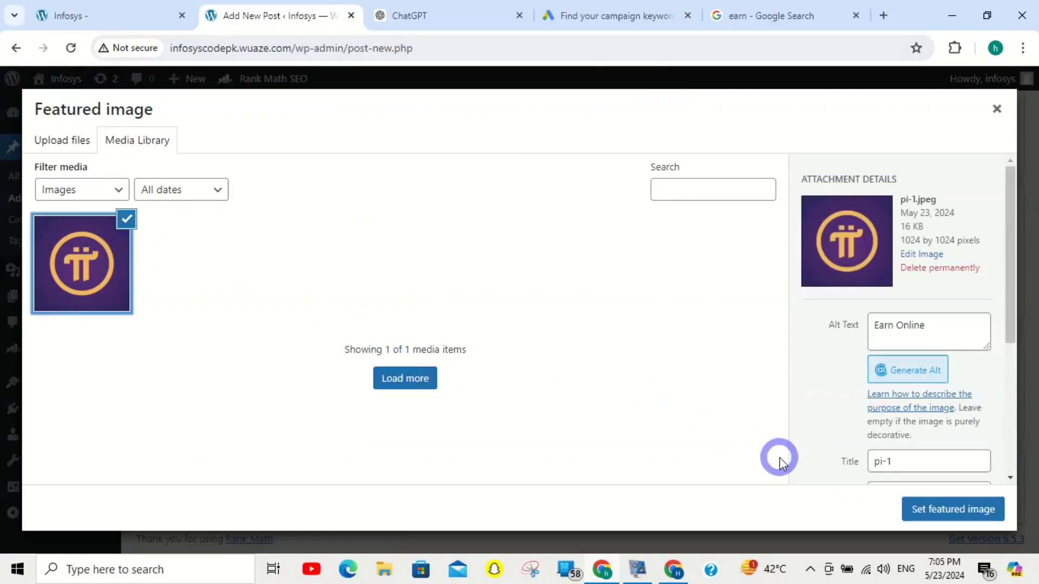
click(909, 501)
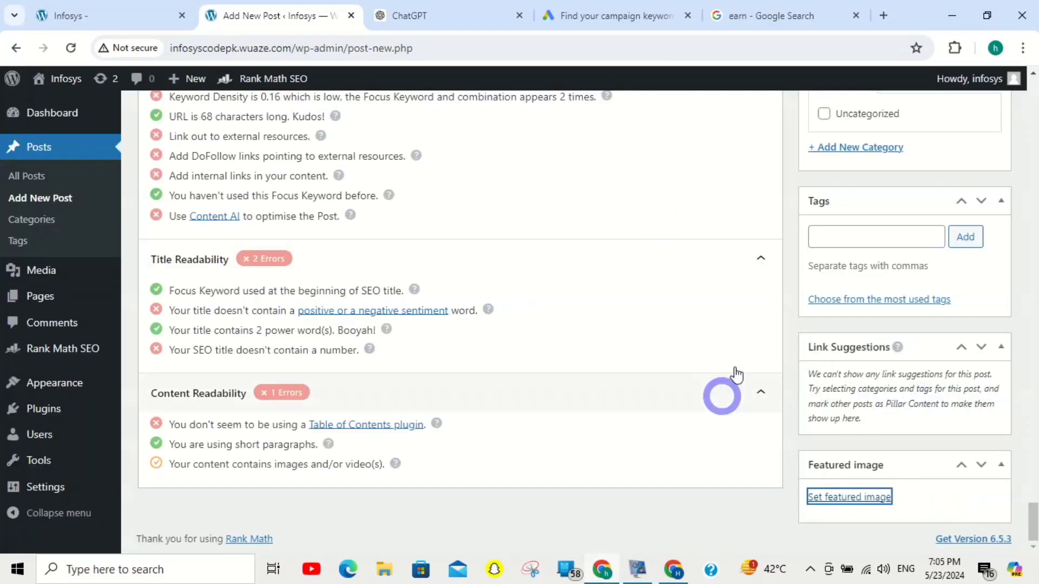
Look over the existing story blocks on the site's front page, and publish the new post
drag(1033, 508, 1034, 351)
click(130, 5)
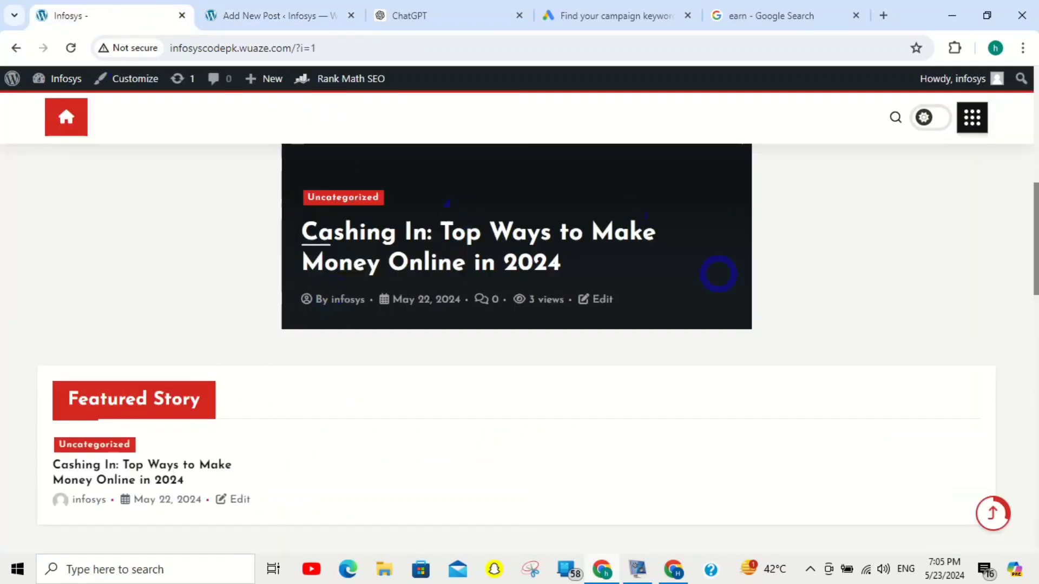
drag(1033, 276, 1033, 192)
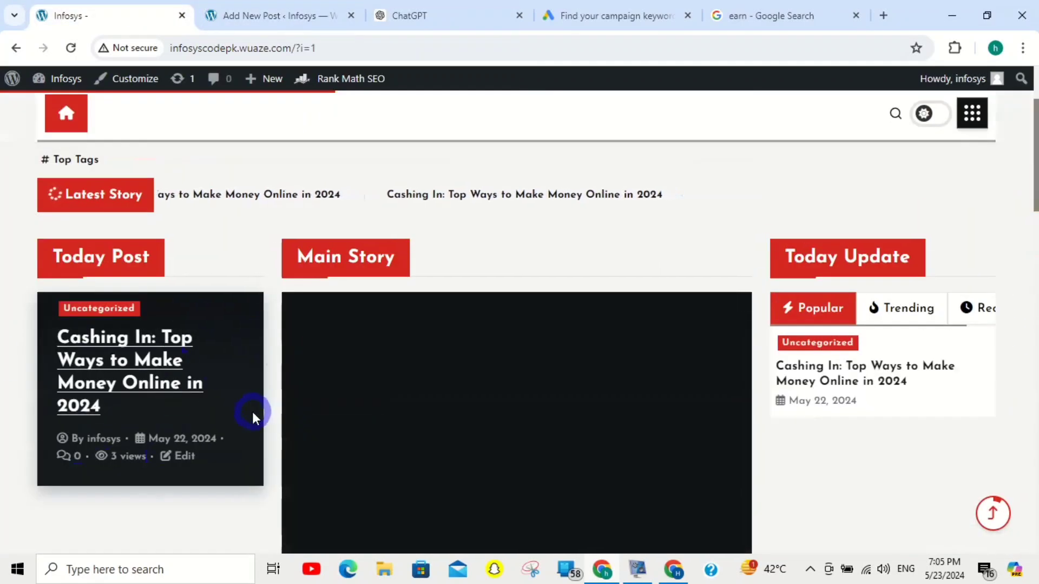
click(306, 7)
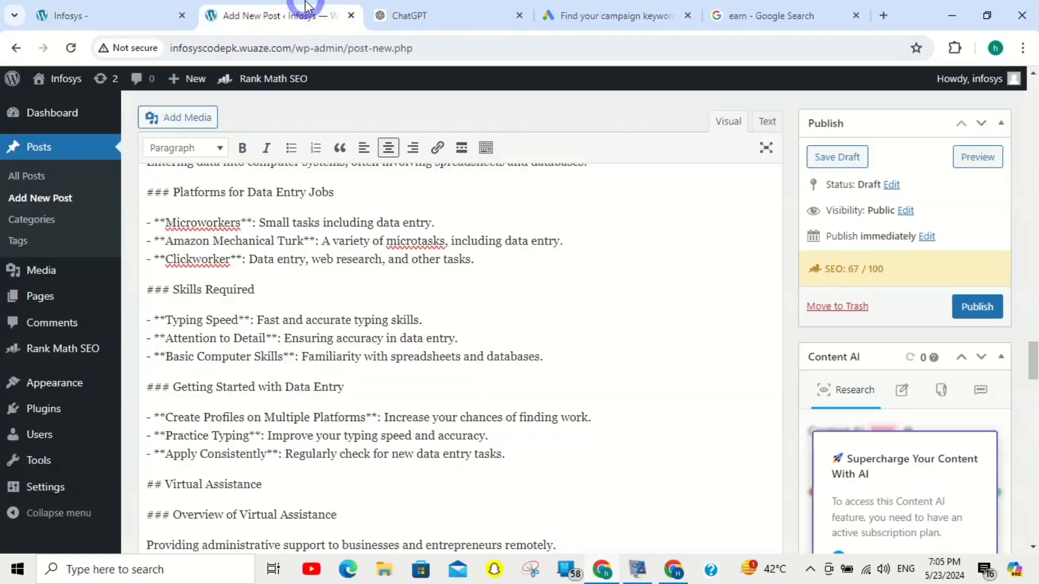
click(976, 306)
Search Google for "google search console" and read the description of the official Search Console result
double_click(483, 91)
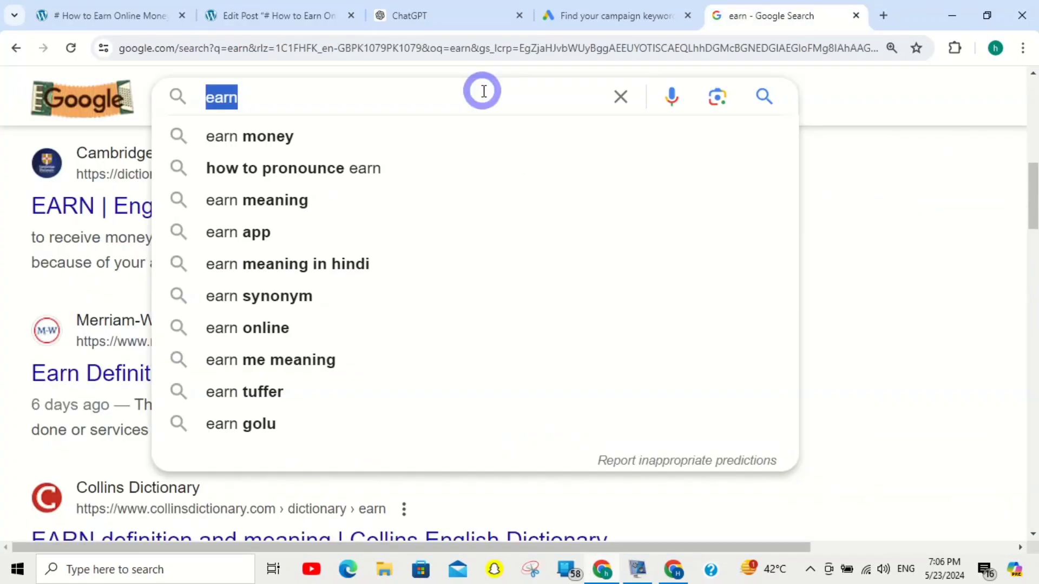
text(google search console)
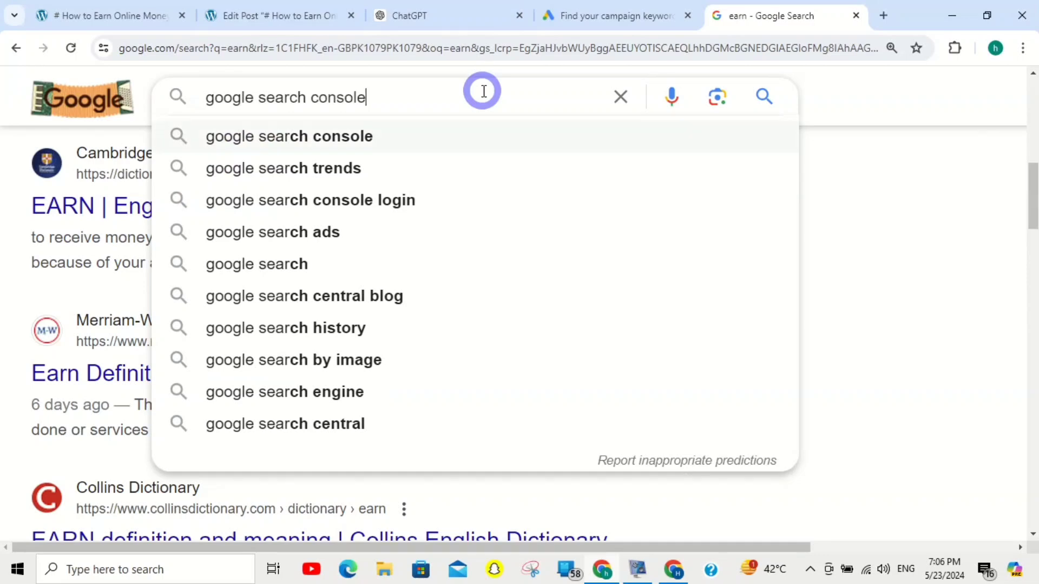
key(Return)
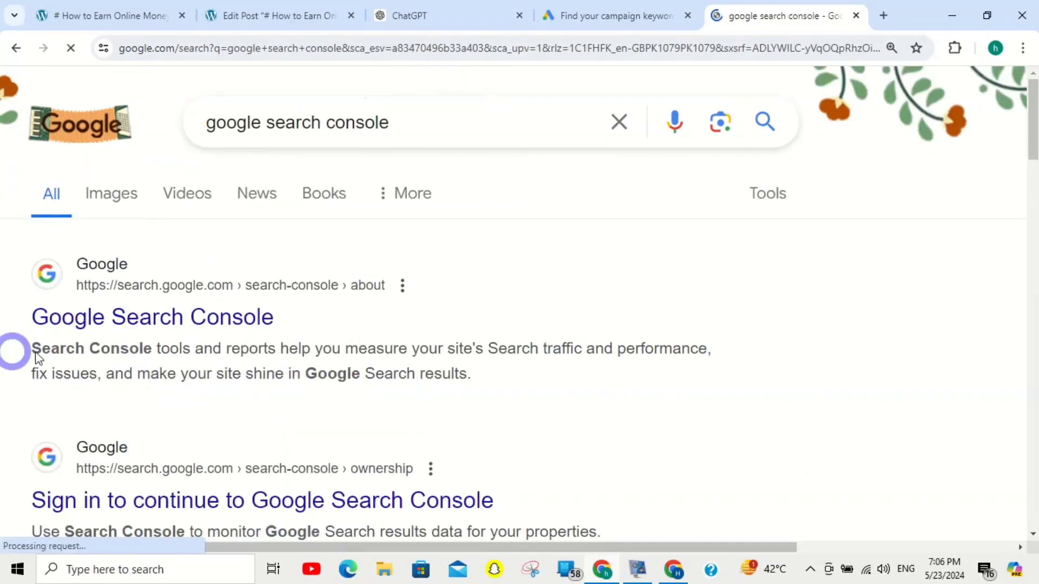
drag(33, 350, 466, 399)
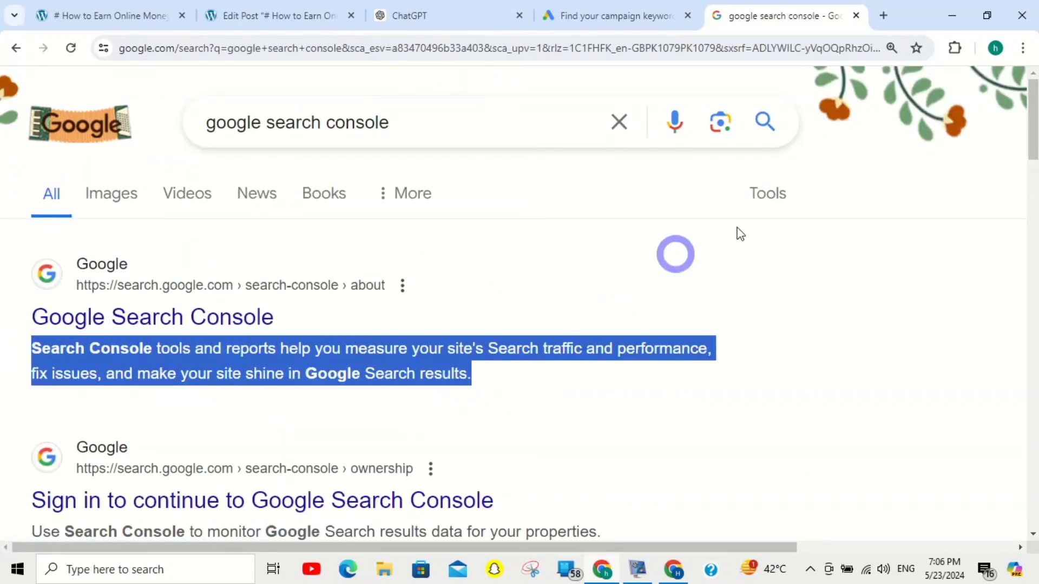
mouse_move(1031, 134)
mouse_down()
mouse_move(1031, 181)
mouse_move(1031, 153)
mouse_up()
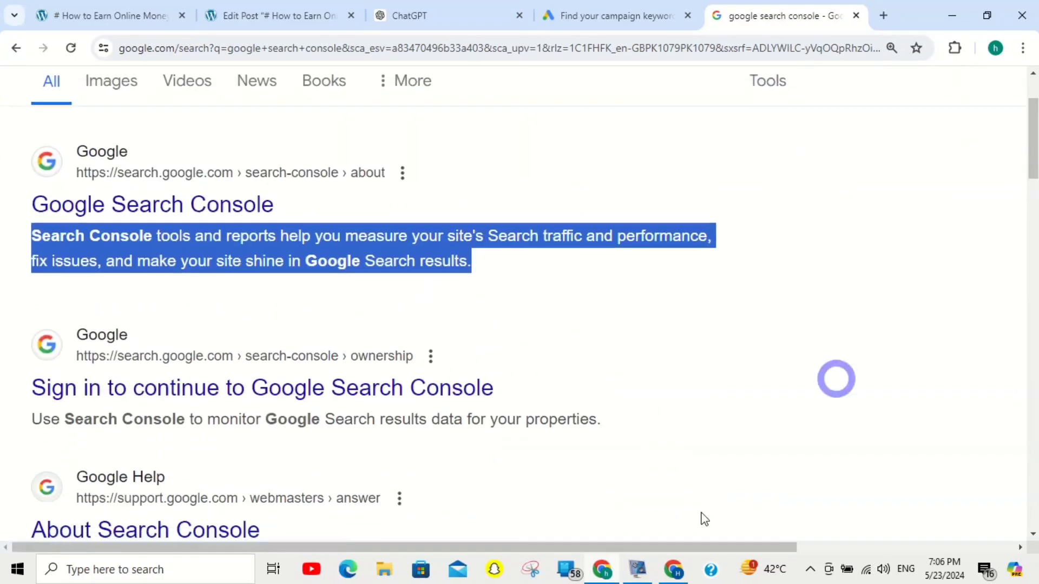
Check the published post's edit page and open the official Google Search Console page from the search results
click(287, 15)
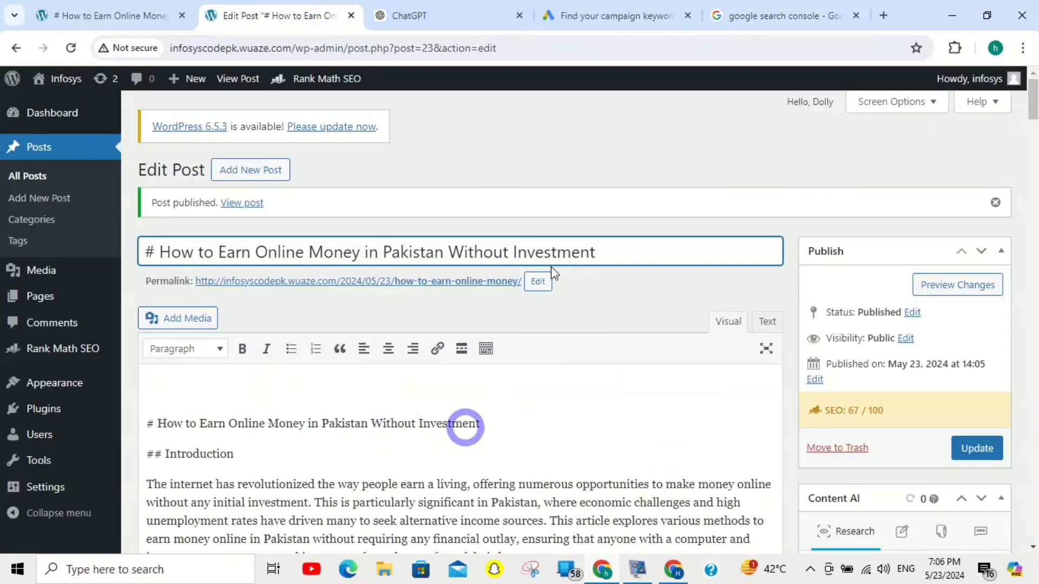
click(773, 15)
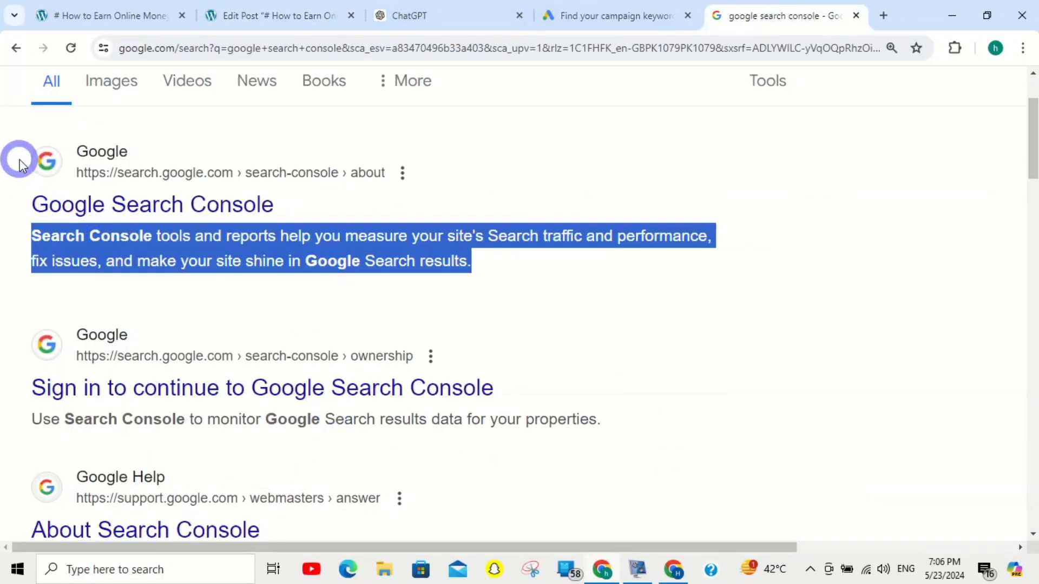
drag(19, 164, 347, 170)
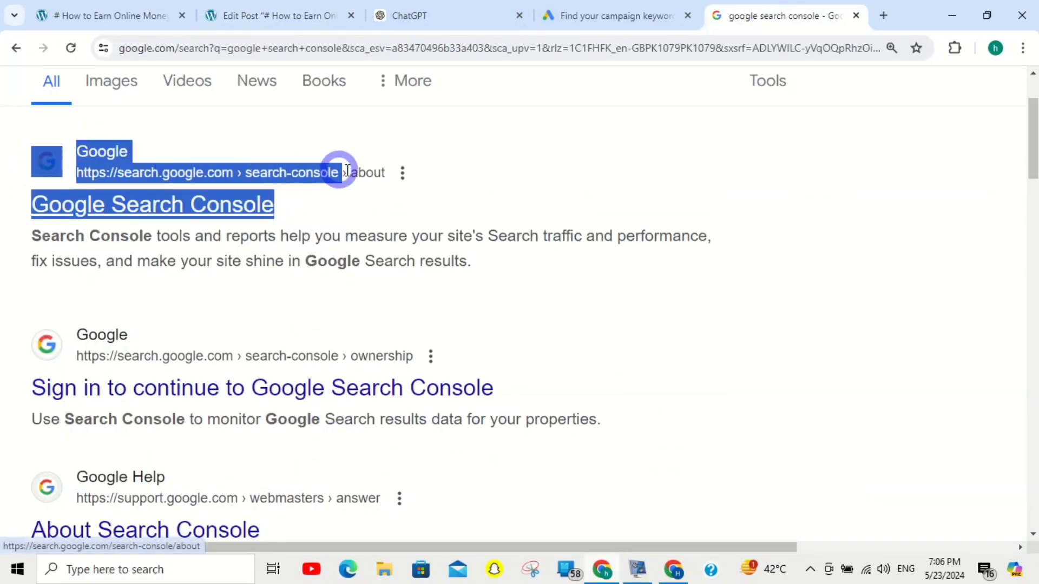
click(641, 154)
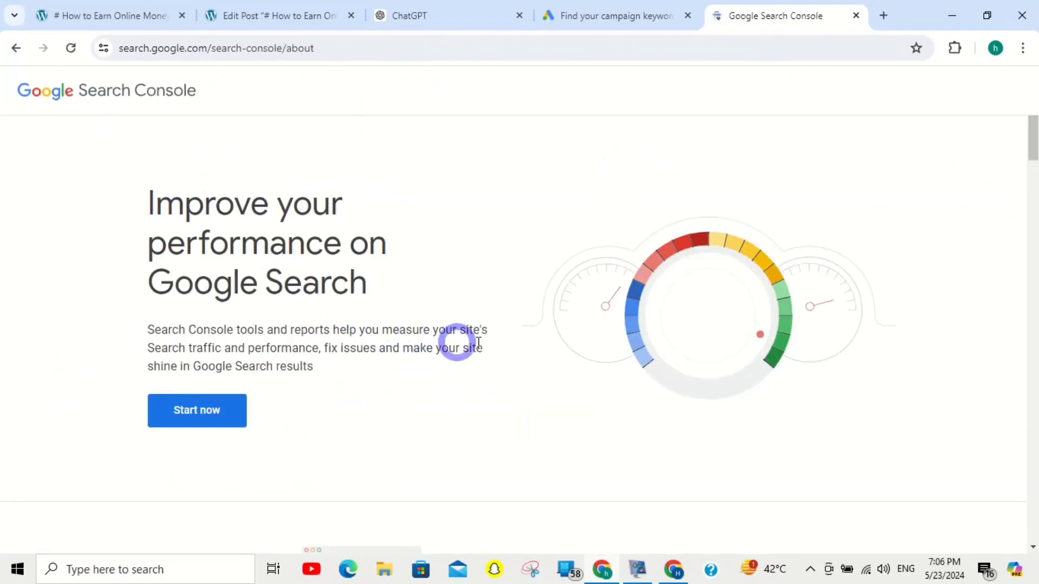
Return to the search results and look through the other Google Search Console entries, including the sign-in result
click(17, 48)
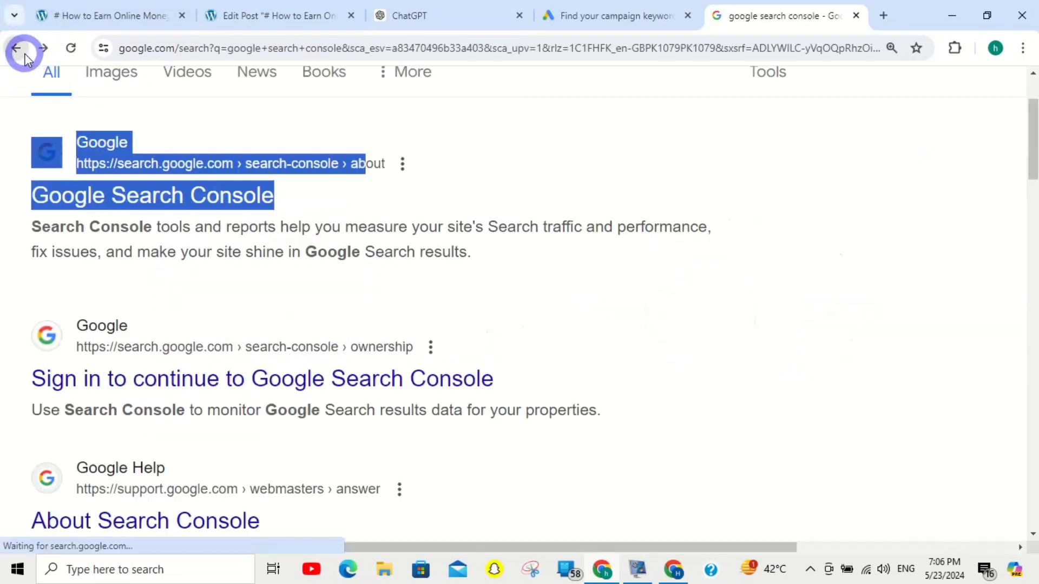
triple_click(803, 341)
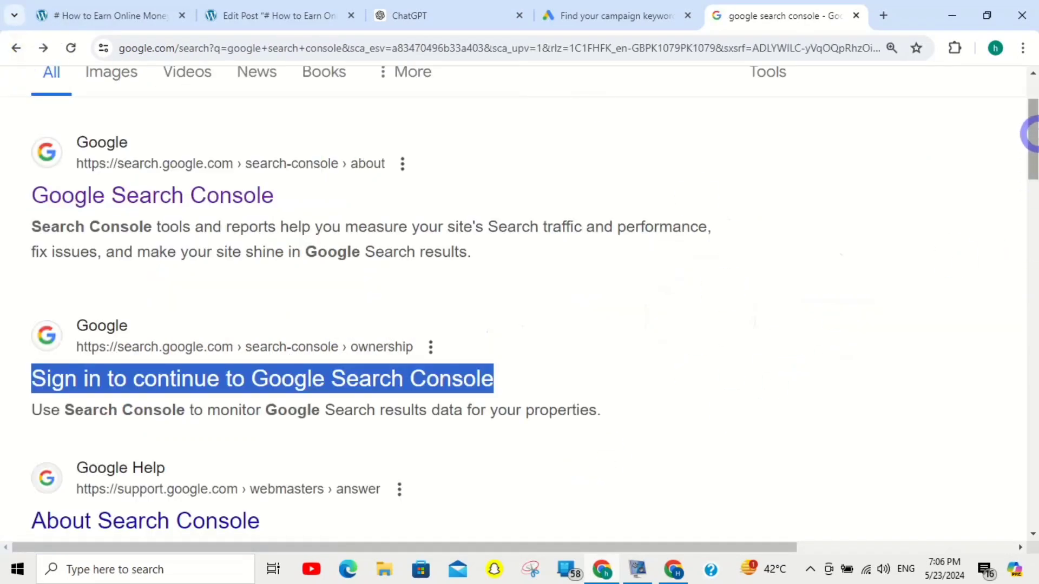
scroll(1030, 132, down, 6)
scroll(1031, 243, up, 5)
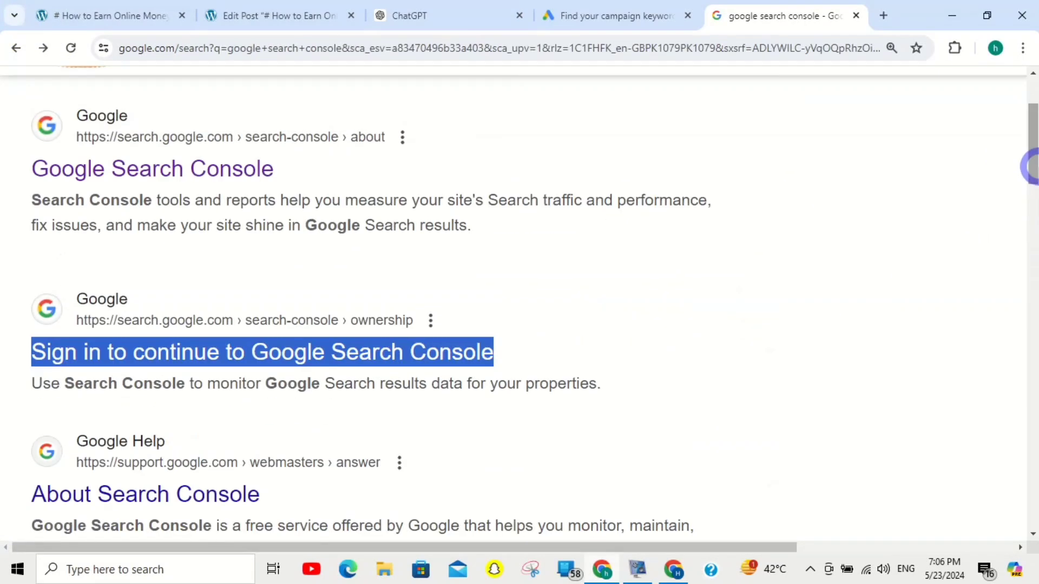